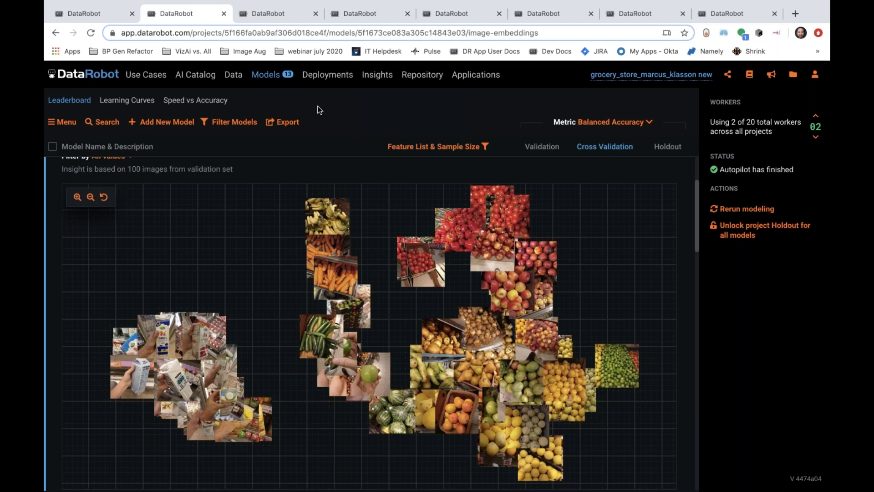
# - Show the "Case 2: Plant Seedlings" slide in the presentation and switch back to the browser with the plant seedlings project
pyautogui.hotkey('ctrl', 'Left')
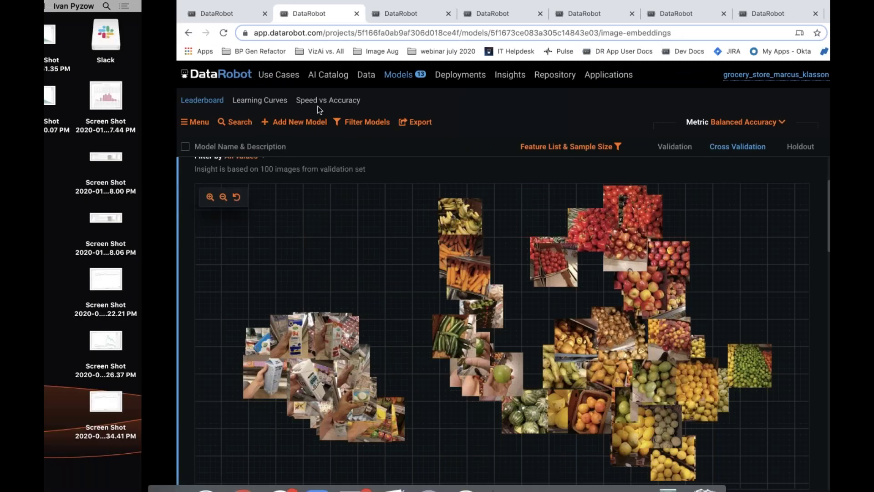
pyautogui.hotkey('ctrl', 'Left')
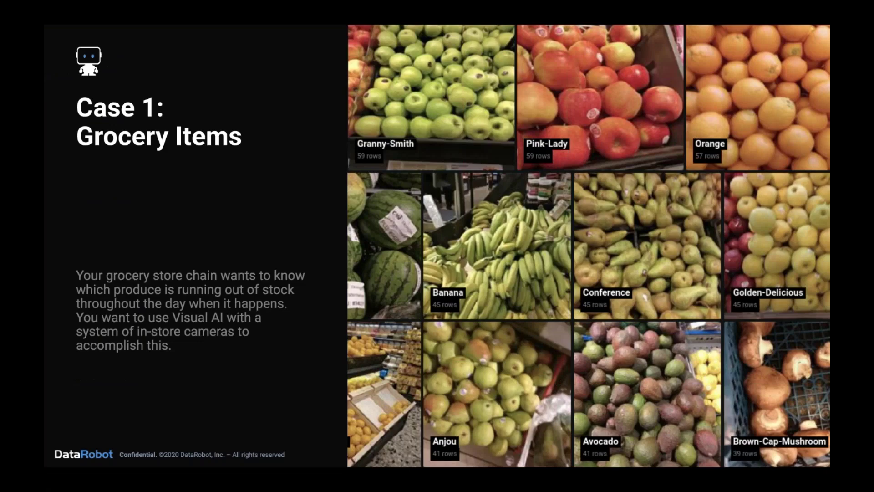
pyautogui.press('Right')
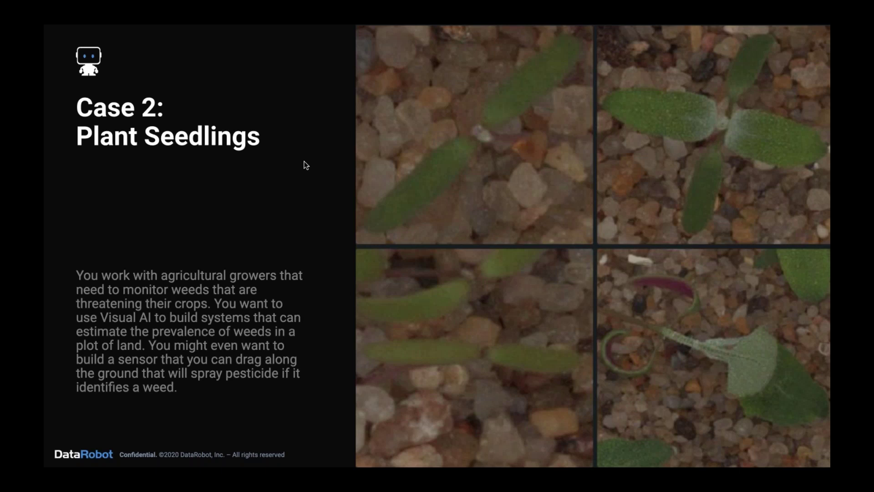
pyautogui.press('Right')
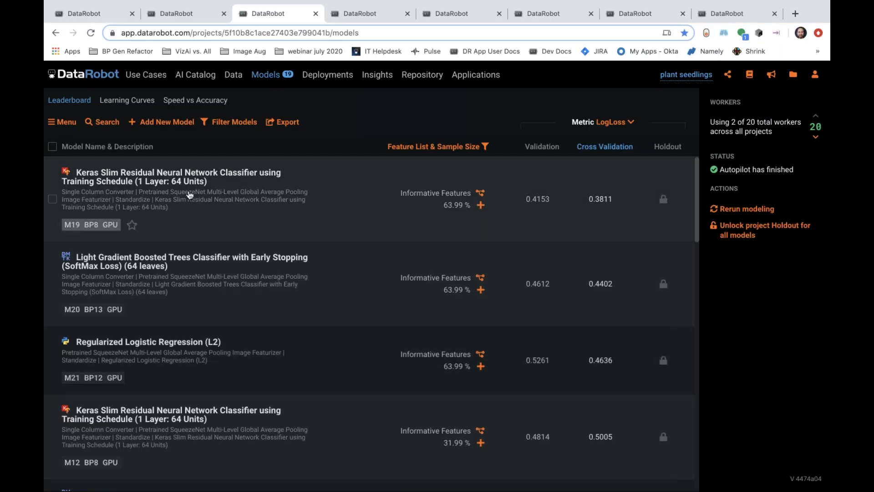
# - Rank the leaderboard by Balanced Accuracy and open the top Keras Slim Residual Neural Network Classifier (M19)
pyautogui.click(601, 121)
pyautogui.click(590, 195)
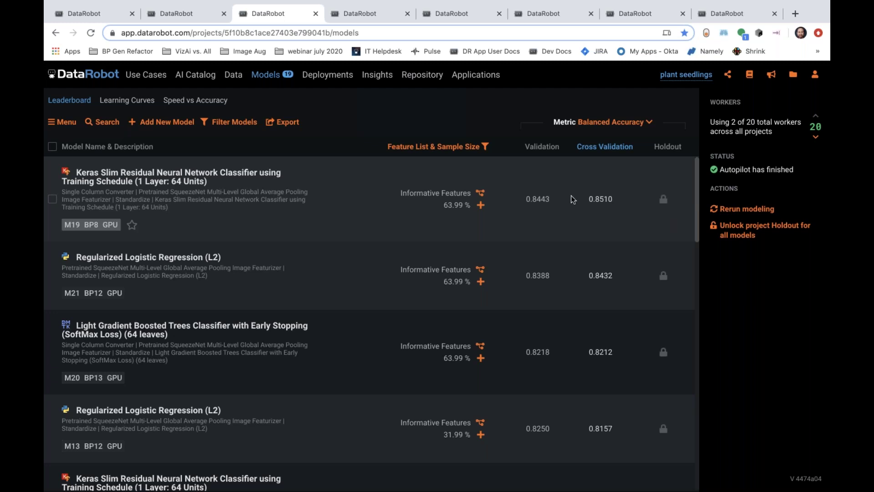
pyautogui.click(183, 187)
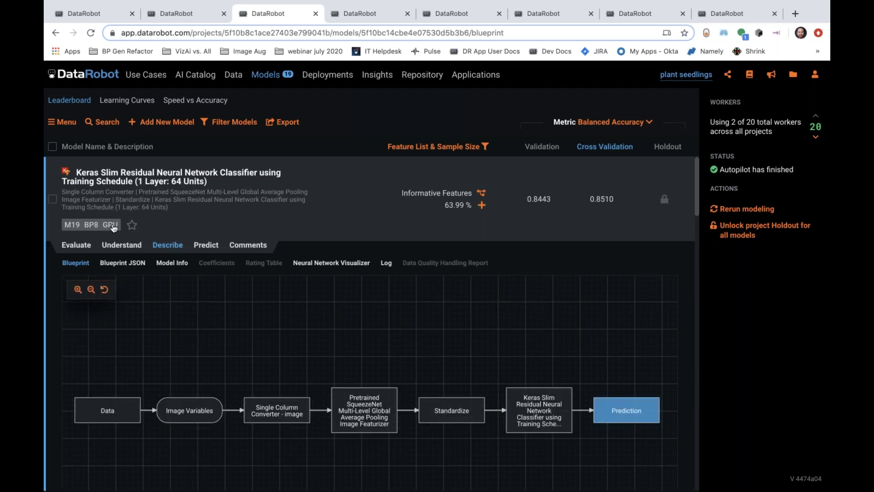
# - Open the model's multiclass confusion matrix and display the details for the Black-grass class
pyautogui.click(86, 249)
pyautogui.click(255, 262)
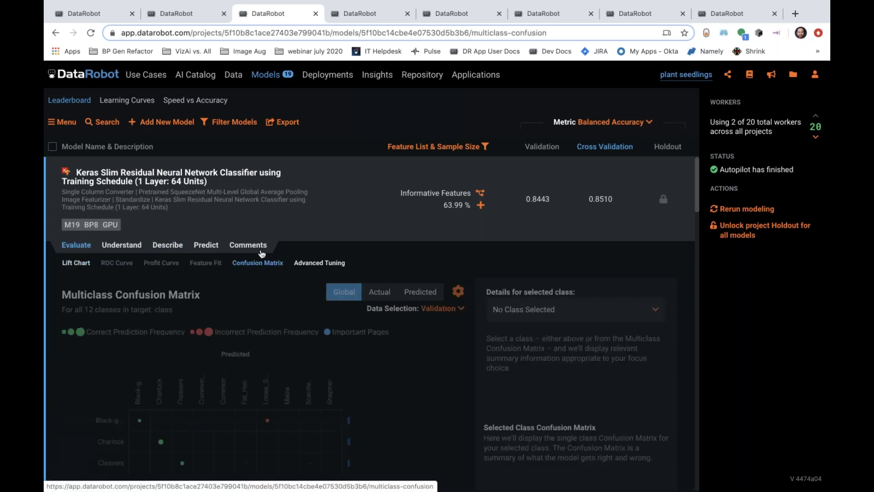
pyautogui.scroll(-4, 268, 273)
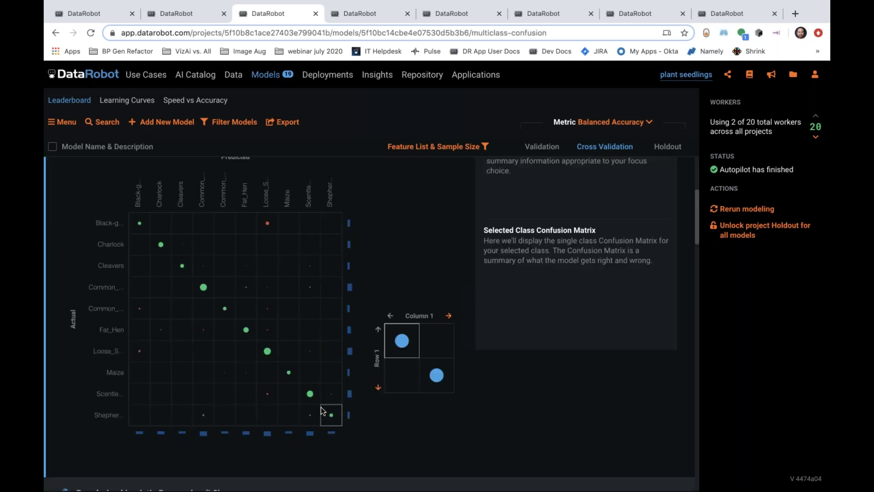
pyautogui.click(269, 228)
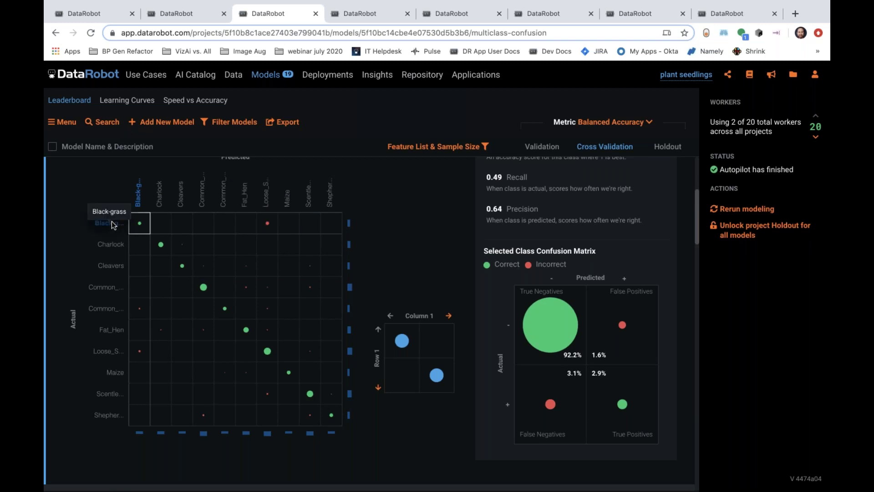
pyautogui.moveTo(269, 223)
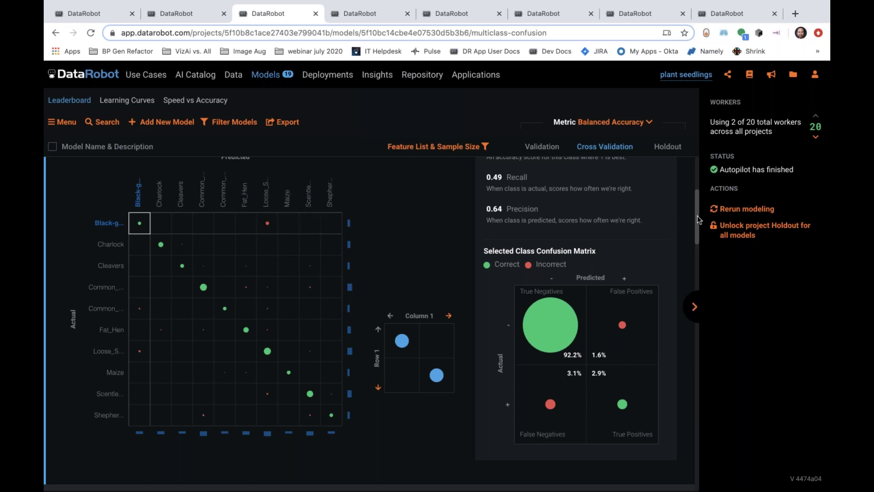
# - Open the model's activation maps and turn on the color overlay
pyautogui.scroll(1, 699, 208)
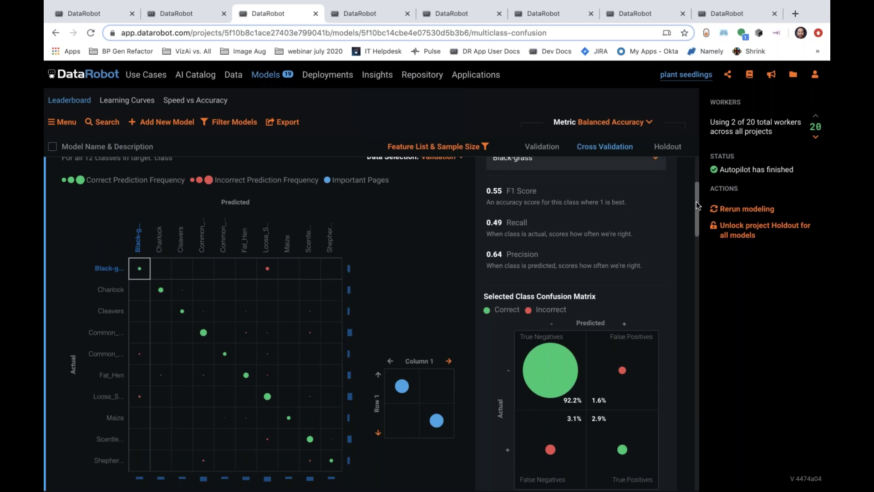
pyautogui.scroll(1, 696, 201)
pyautogui.scroll(1, 696, 193)
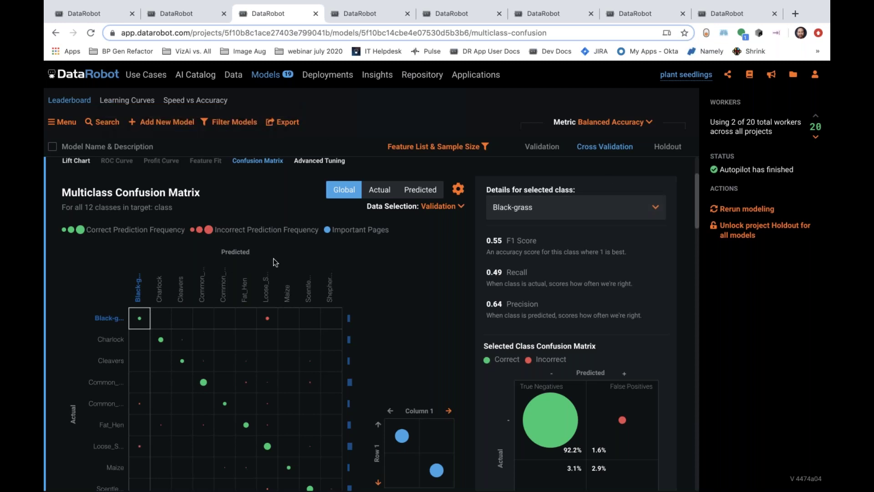
pyautogui.scroll(1, 273, 258)
pyautogui.scroll(1, 191, 187)
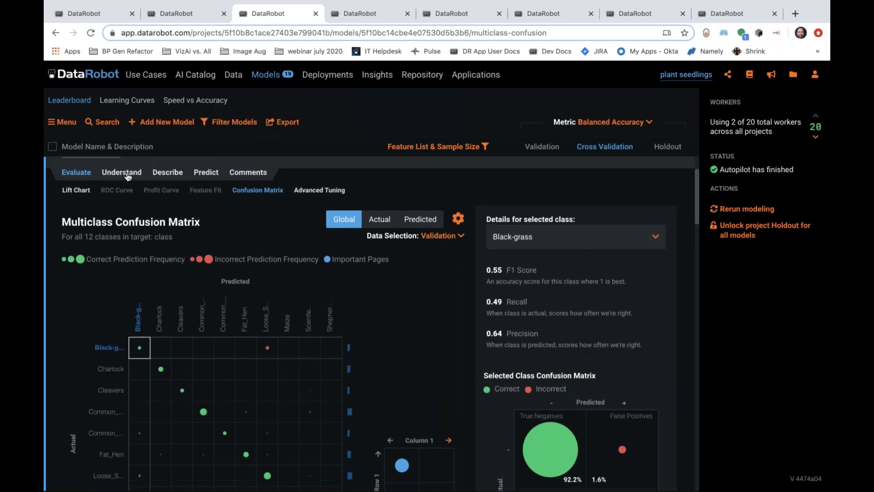
pyautogui.click(121, 170)
pyautogui.click(390, 263)
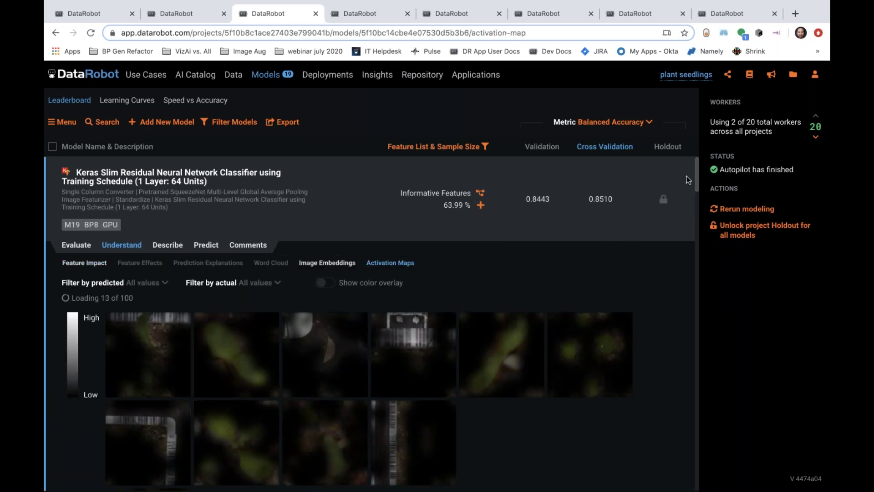
pyautogui.scroll(-1, 697, 173)
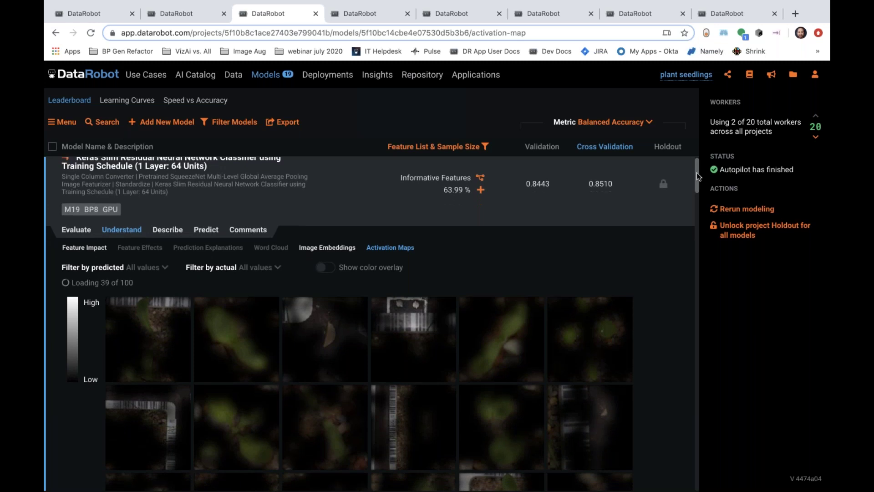
pyautogui.moveTo(215, 349)
pyautogui.click(326, 267)
# - Examine which image regions the activation maps highlight across the seedling validation images
pyautogui.scroll(-3, 696, 173)
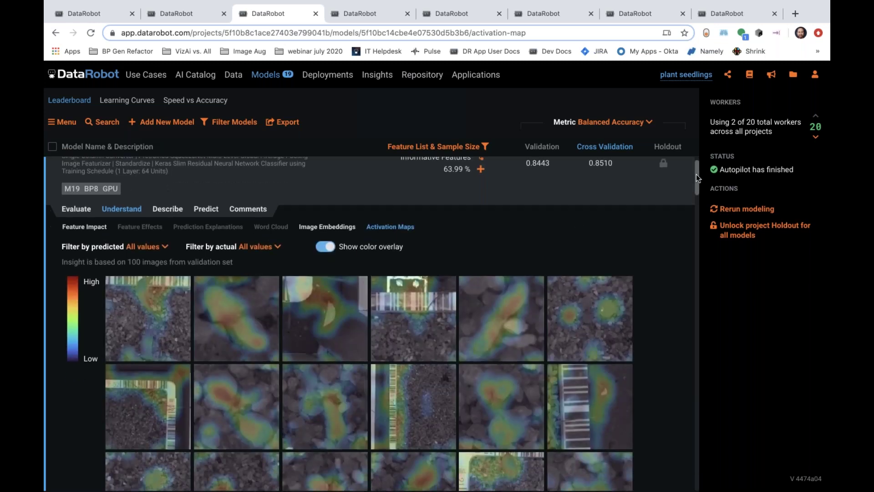
pyautogui.scroll(-2, 696, 174)
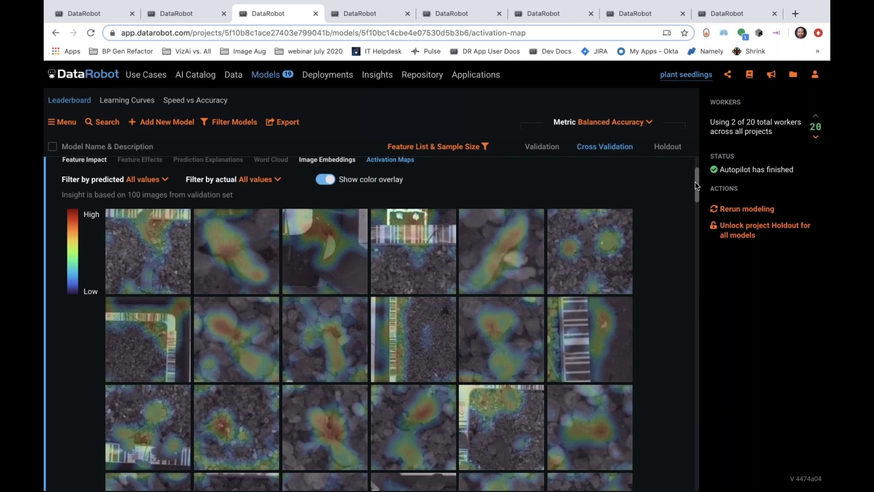
pyautogui.scroll(-1, 221, 348)
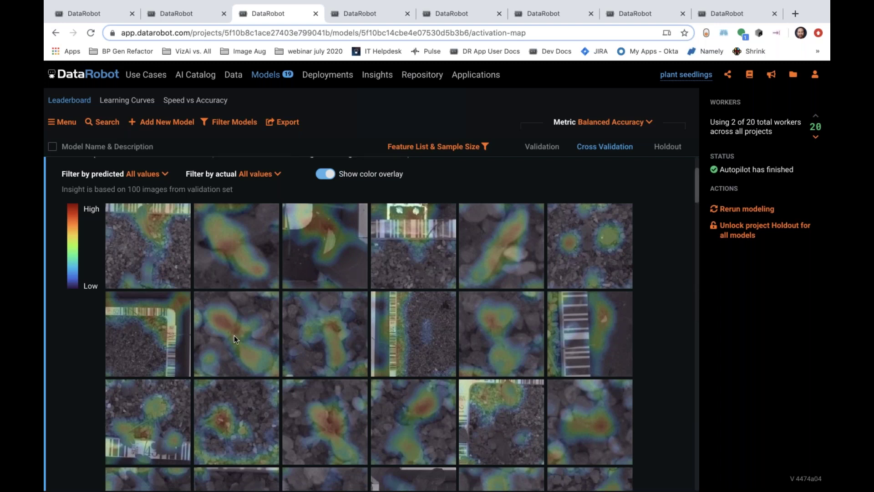
pyautogui.moveTo(259, 332)
pyautogui.scroll(-3, 696, 195)
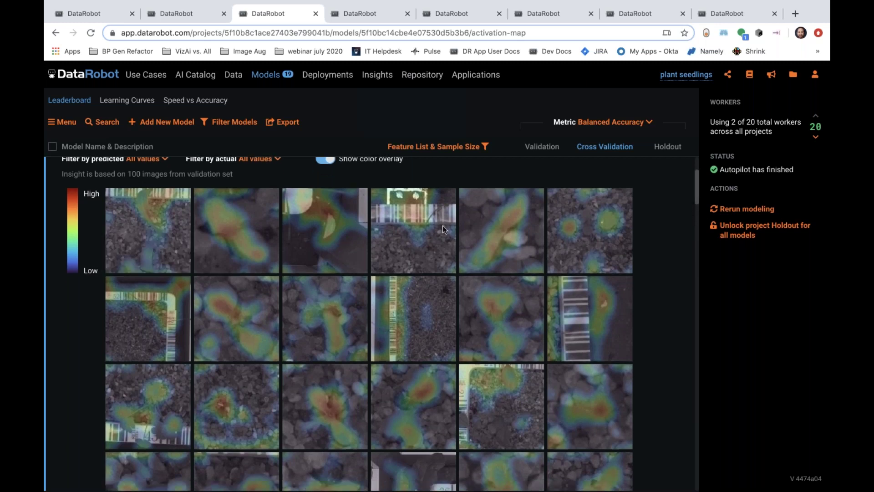
pyautogui.moveTo(697, 181); pyautogui.dragTo(693, 200)
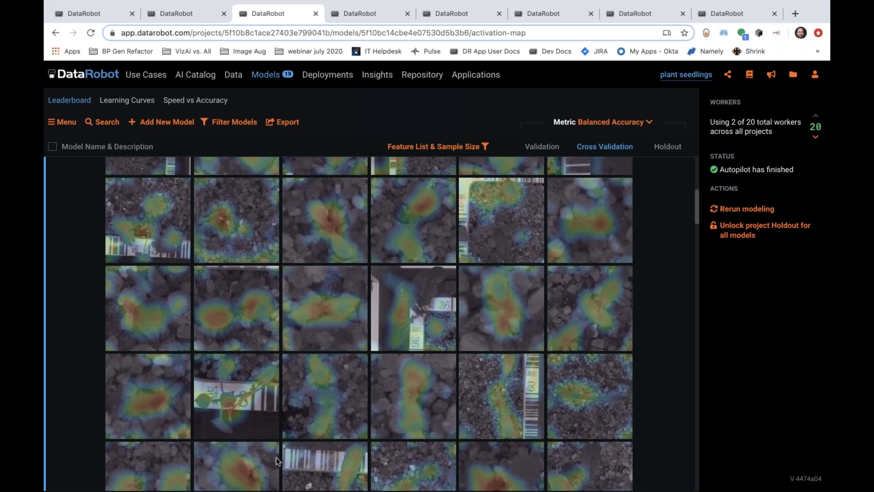
pyautogui.moveTo(697, 197); pyautogui.dragTo(696, 174)
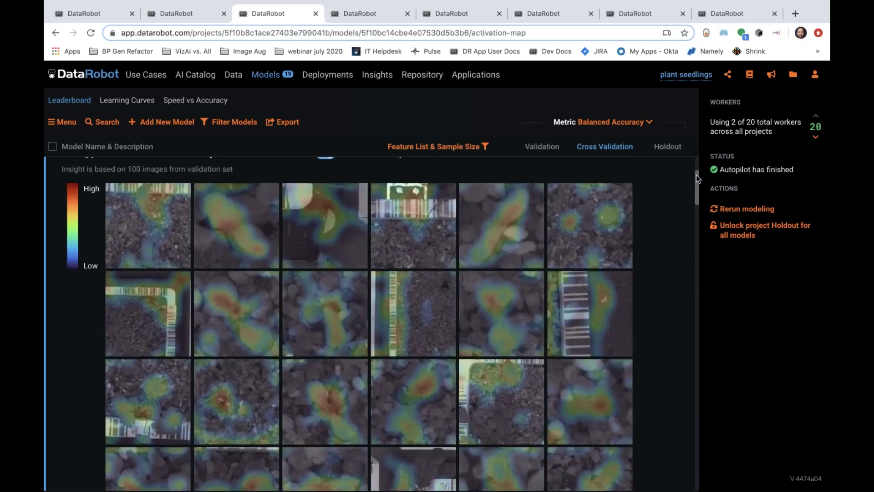
pyautogui.moveTo(369, 297)
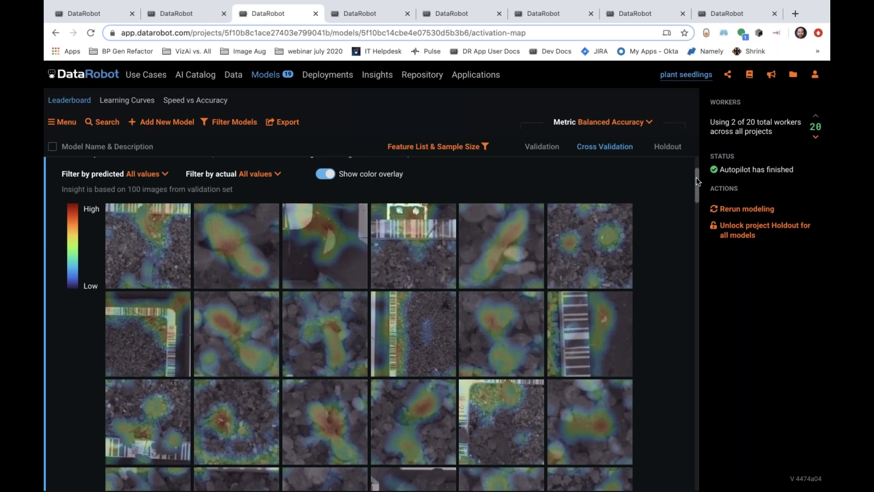
# - Filter the activation maps to actual class Loose_Silky-bent and check the predicted classes of individual images
pyautogui.scroll(2, 697, 178)
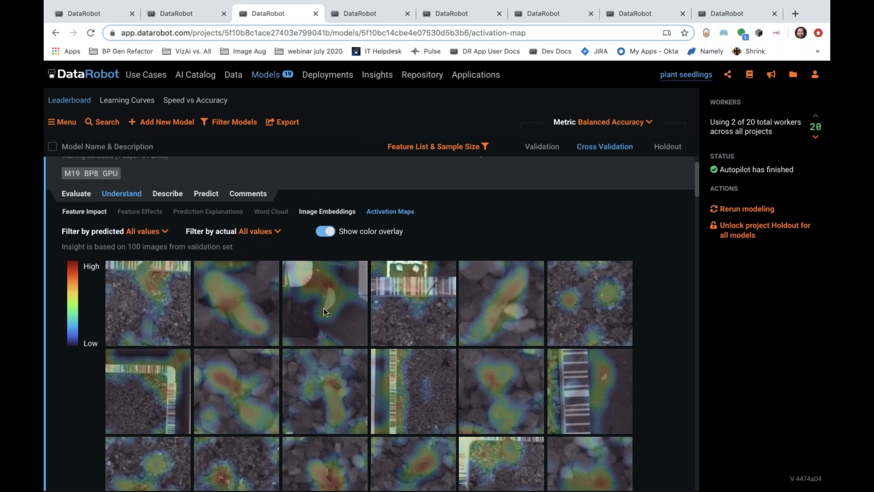
pyautogui.click(254, 233)
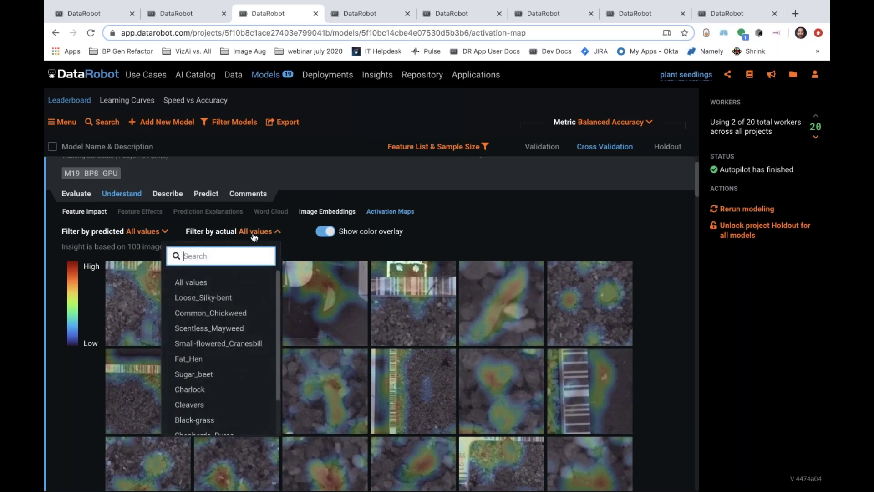
pyautogui.click(222, 299)
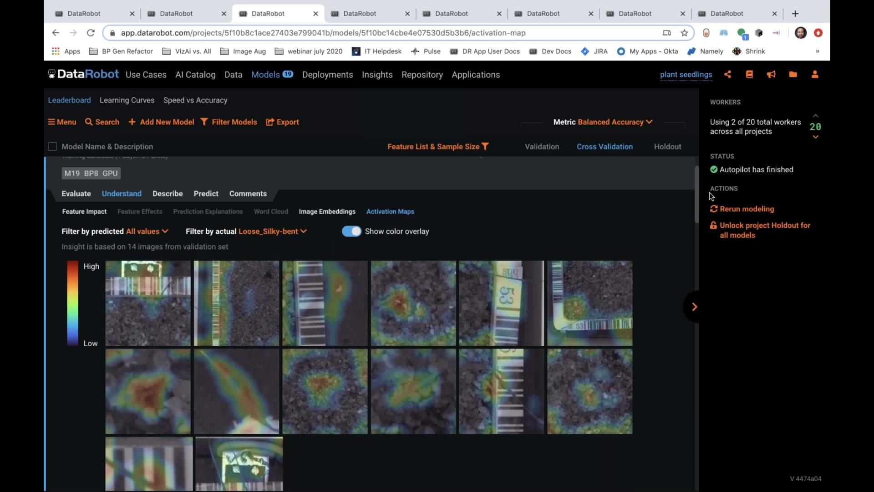
pyautogui.scroll(-1, 698, 191)
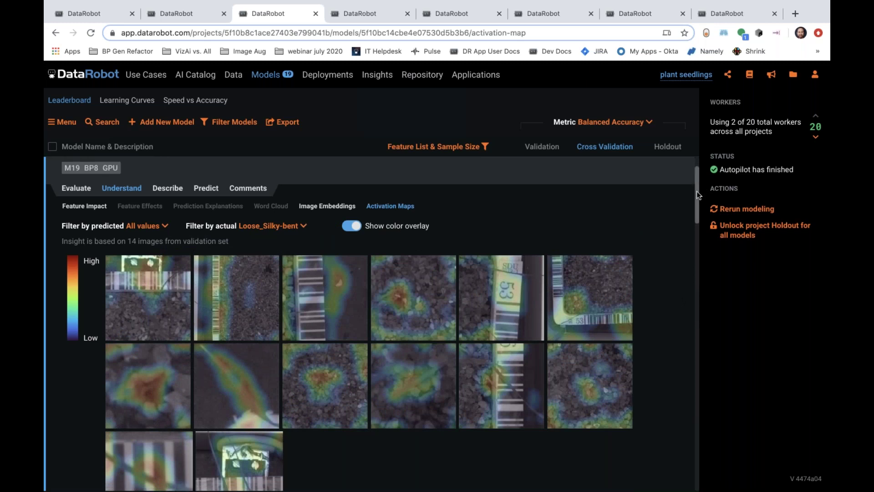
pyautogui.scroll(-2, 696, 190)
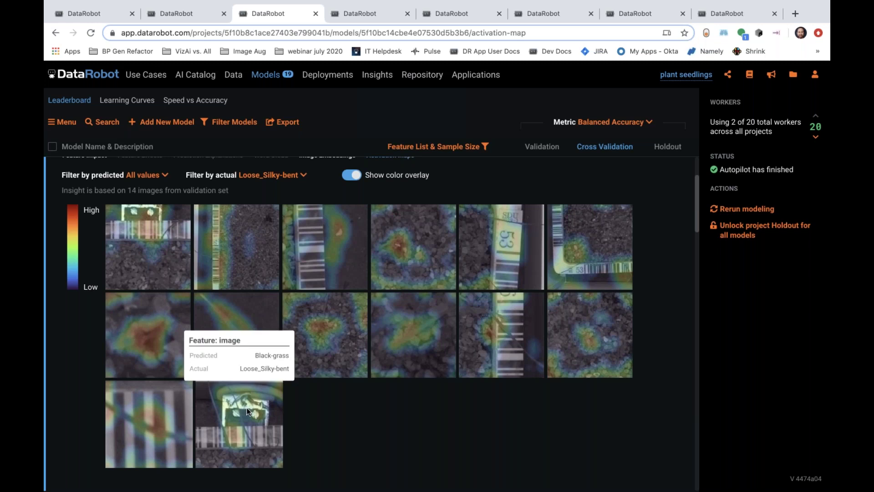
pyautogui.moveTo(224, 250)
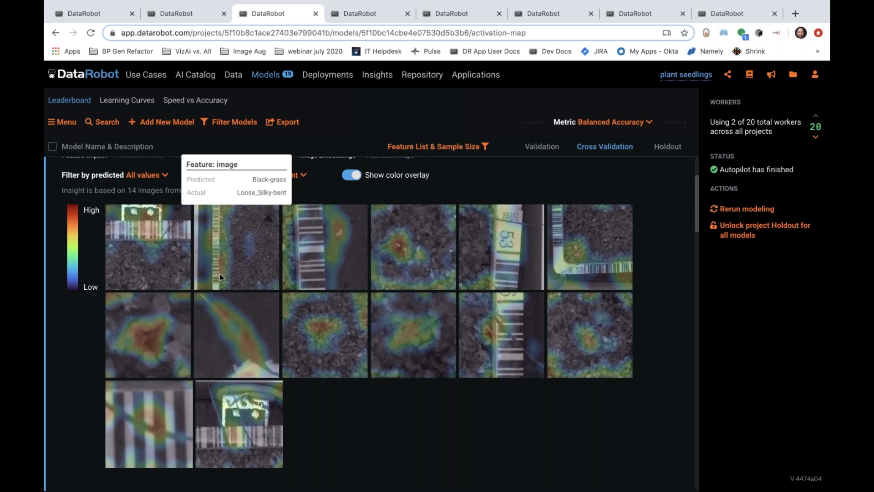
pyautogui.moveTo(499, 321)
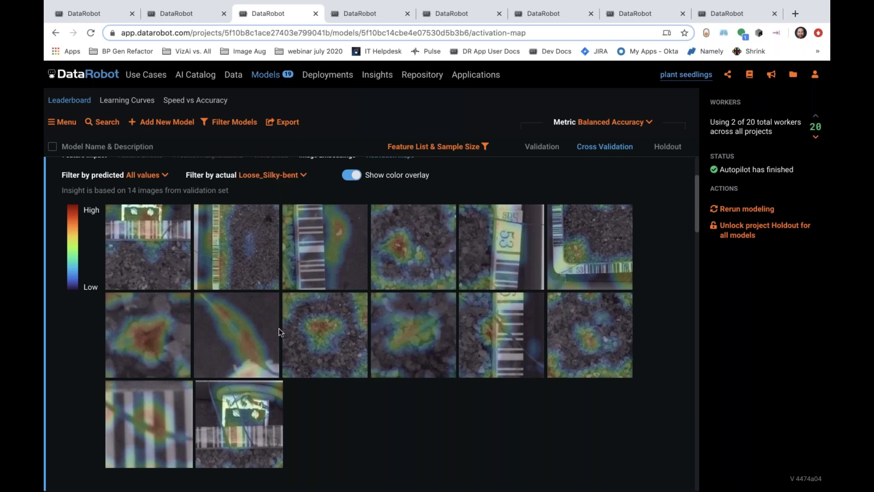
# - Filter the activation maps to actual class Black-grass and inspect the highlighted regions
pyautogui.click(267, 175)
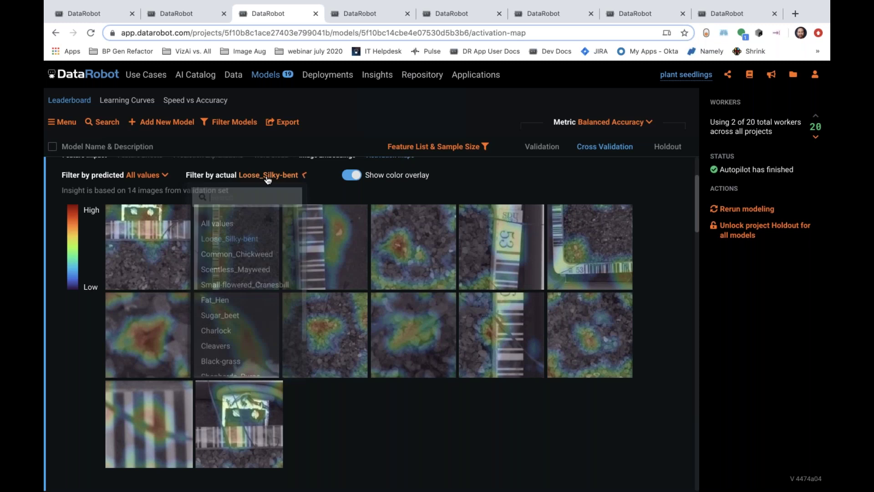
pyautogui.click(234, 363)
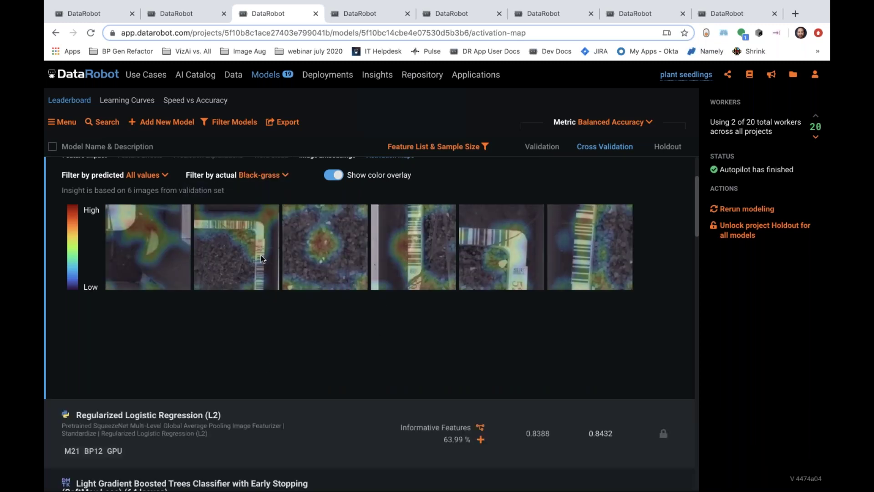
pyautogui.moveTo(537, 252)
# - Filter the activation maps to actual class Common_Chickweed and inspect the resulting images
pyautogui.scroll(1, 696, 204)
pyautogui.scroll(1, 696, 203)
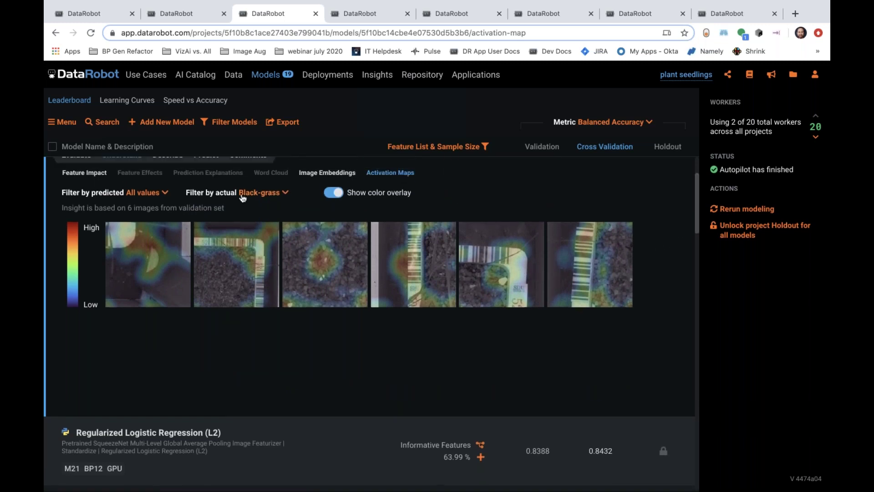
pyautogui.click(246, 195)
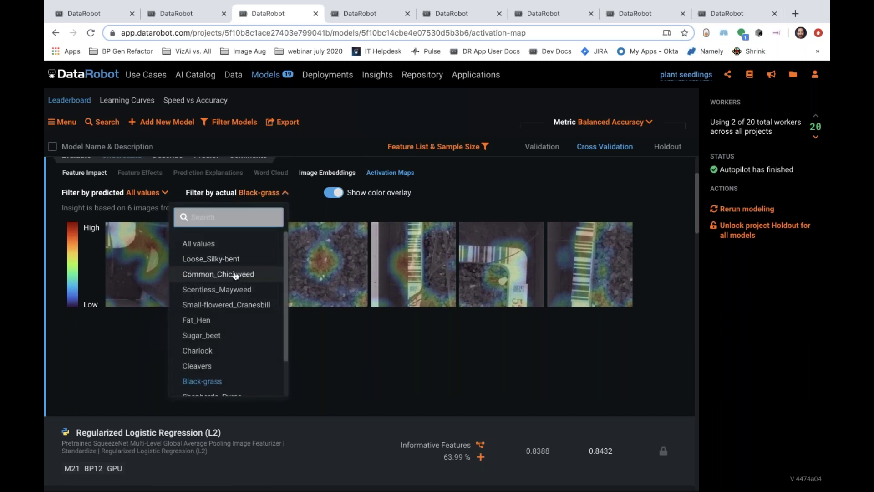
pyautogui.click(235, 274)
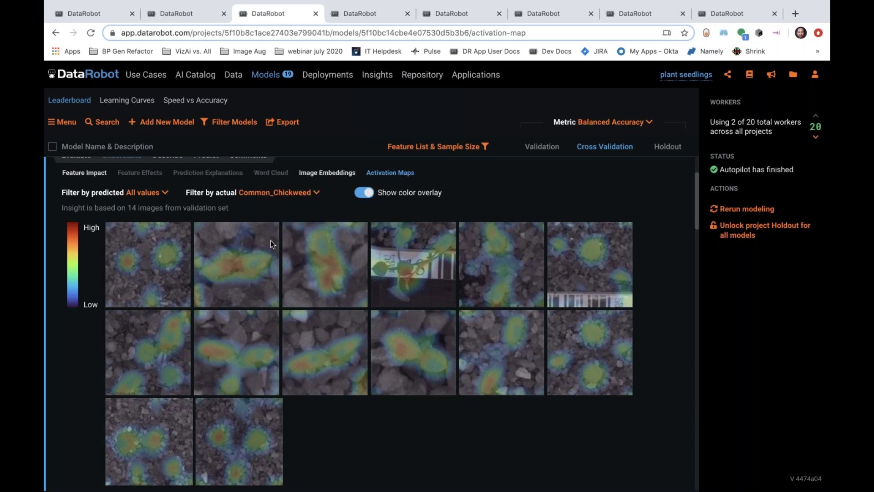
pyautogui.moveTo(267, 283)
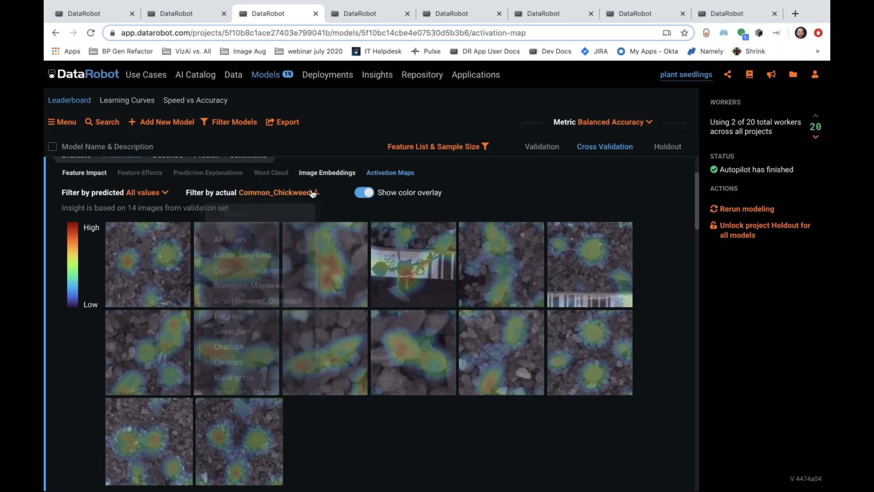
# - Filter the activation maps to actual class Scentless_Mayweed, and return to actual class Loose_Silky-bent to compare the highlighted regions
pyautogui.click(313, 192)
pyautogui.click(270, 290)
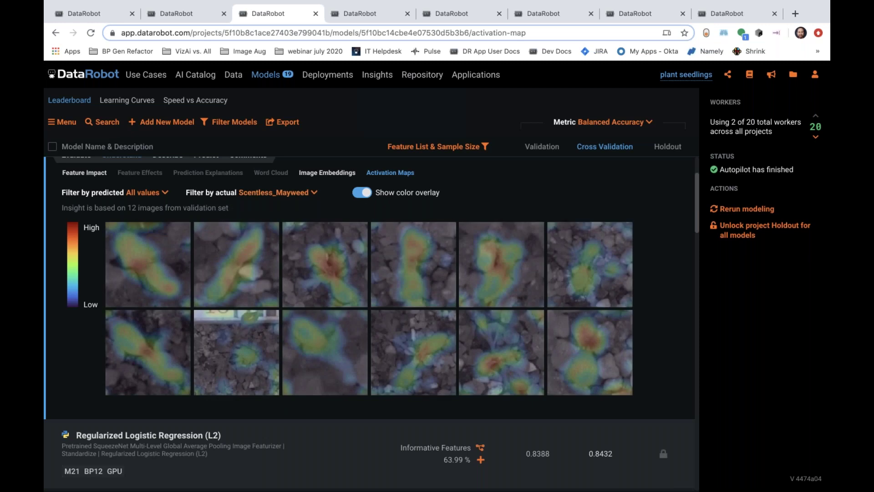
pyautogui.click(313, 193)
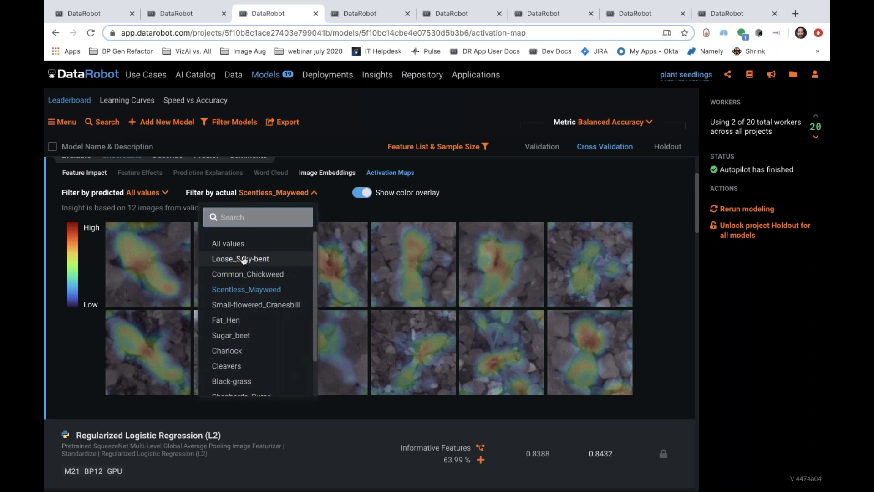
pyautogui.click(238, 257)
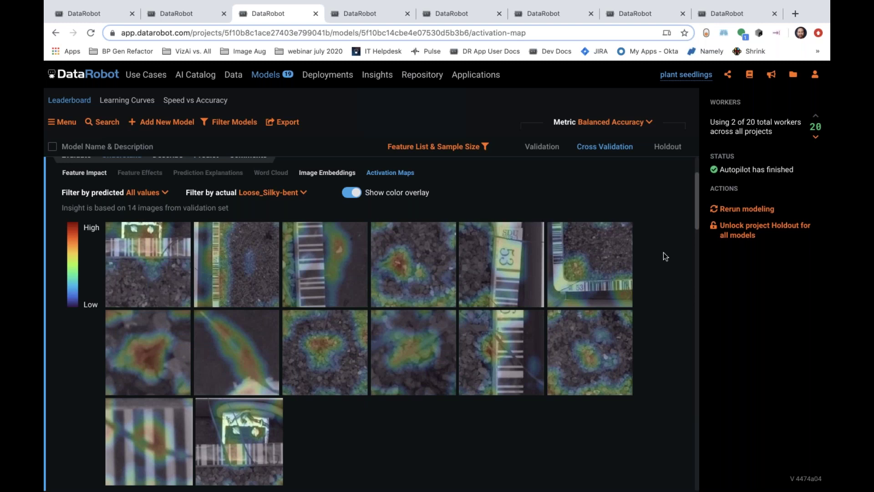
# - Open the Image Embeddings of the Keras Slim Residual Neural Network Classifier and zoom out to show the whole image map
pyautogui.scroll(-1, 695, 193)
pyautogui.moveTo(695, 193); pyautogui.dragTo(696, 174)
pyautogui.click(327, 263)
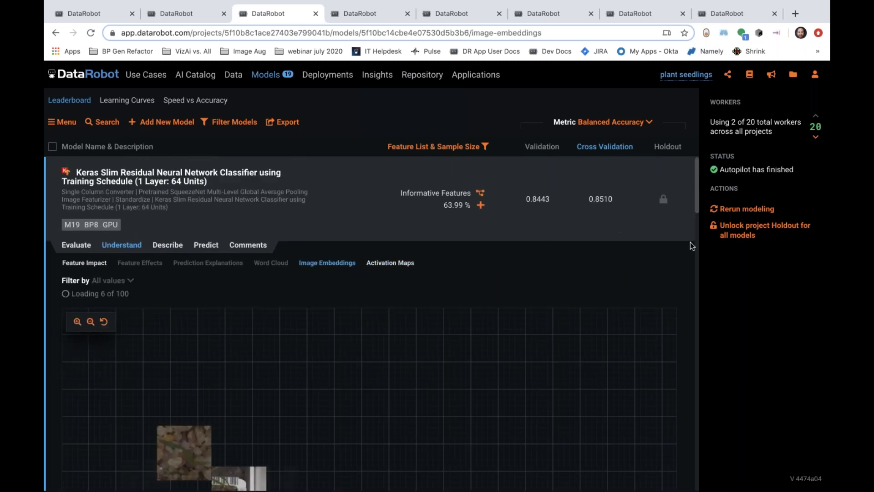
pyautogui.scroll(-2, 699, 210)
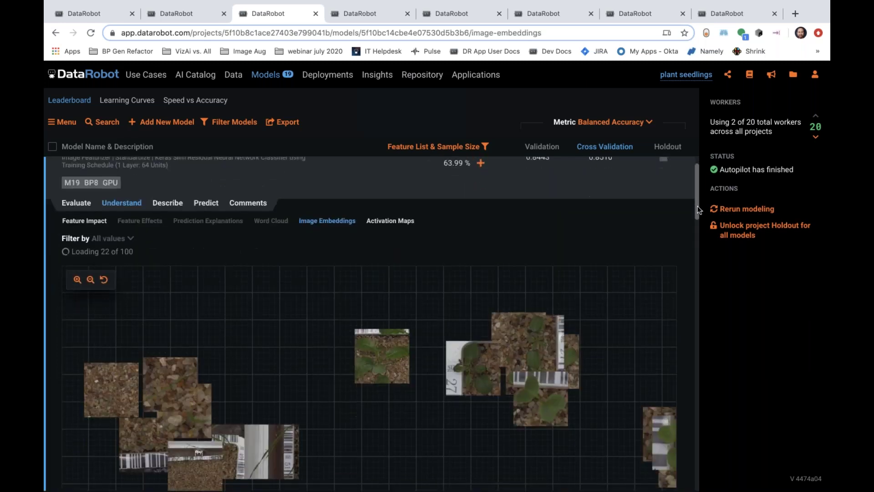
pyautogui.scroll(-2, 700, 209)
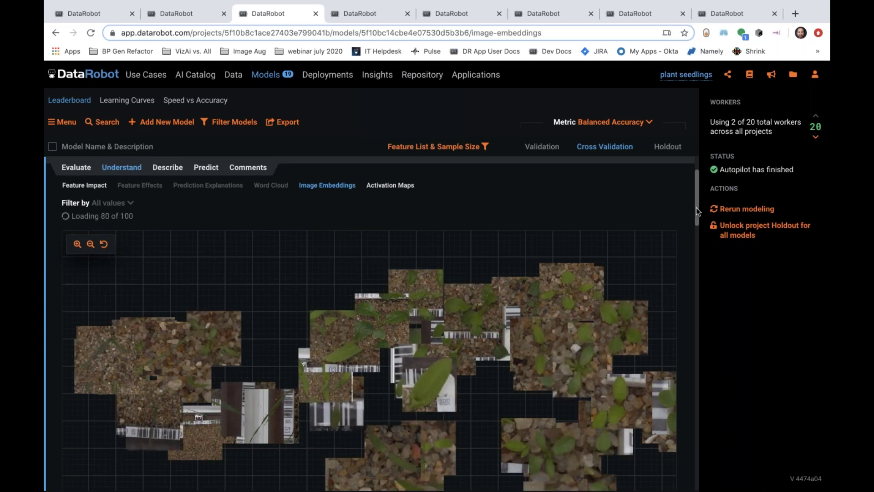
pyautogui.scroll(-2, 697, 212)
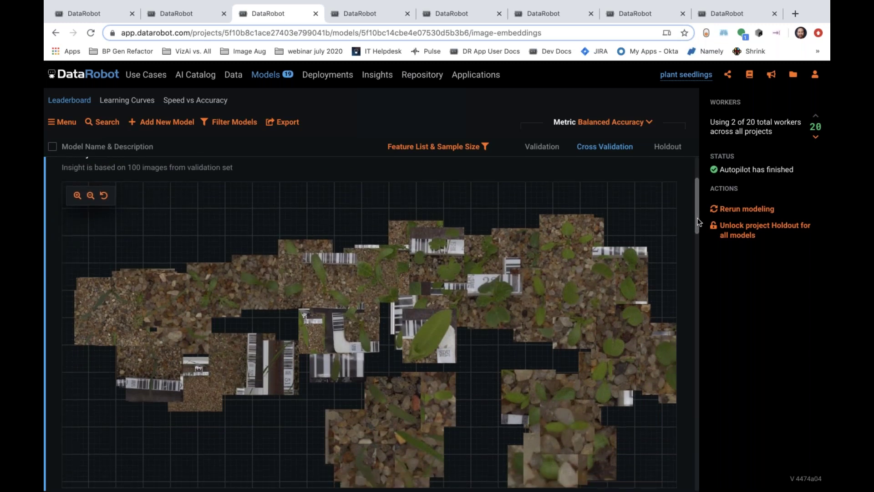
pyautogui.click(90, 187)
pyautogui.click(90, 187)
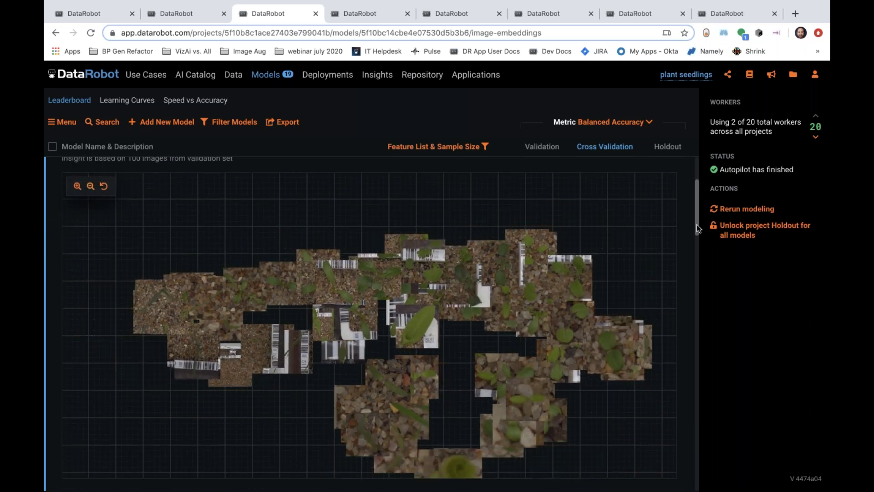
pyautogui.scroll(-1, 698, 230)
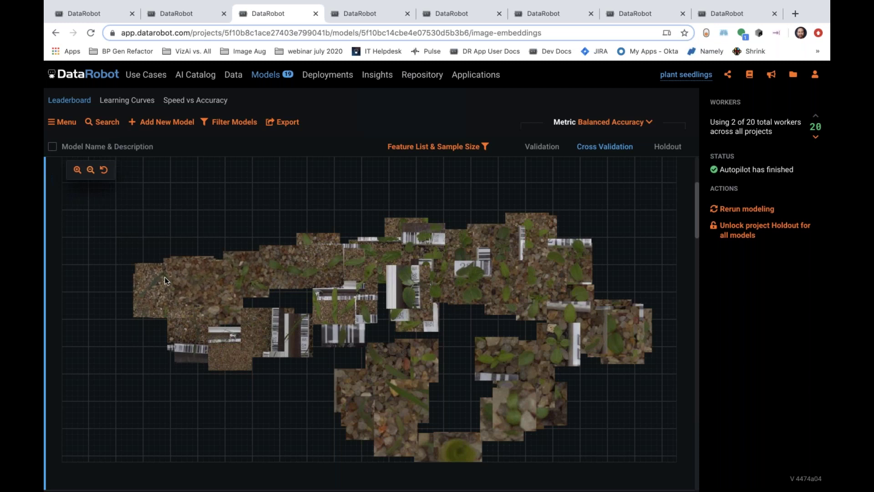
# - Check the actual classes of individual images in the barcode and gravel cluster of the embeddings map
pyautogui.moveTo(166, 280)
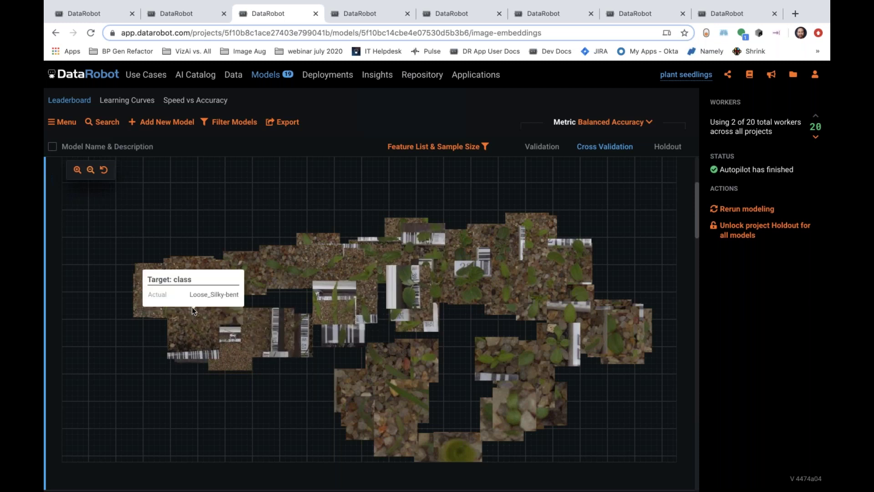
pyautogui.moveTo(181, 313)
pyautogui.moveTo(188, 338)
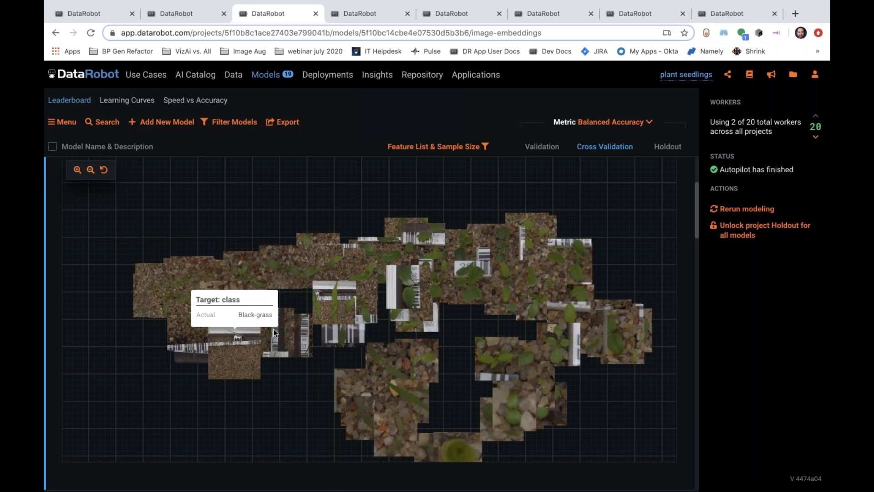
pyautogui.moveTo(273, 329)
pyautogui.moveTo(226, 316)
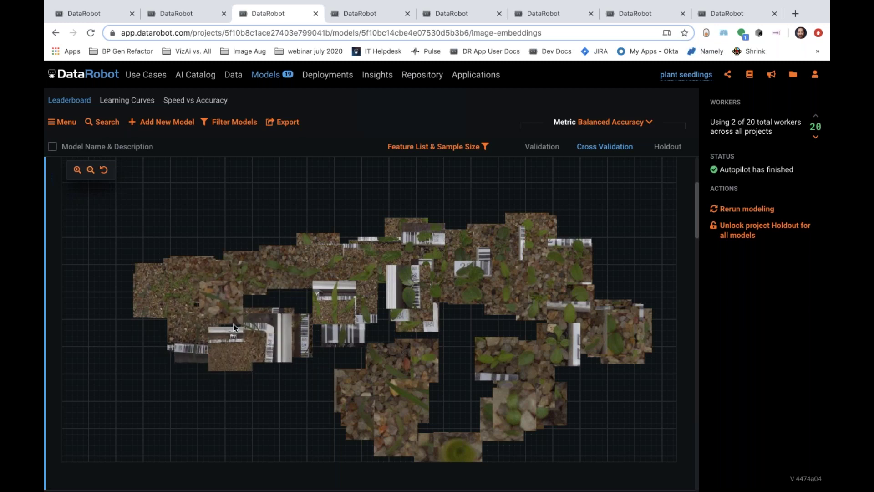
pyautogui.moveTo(212, 344)
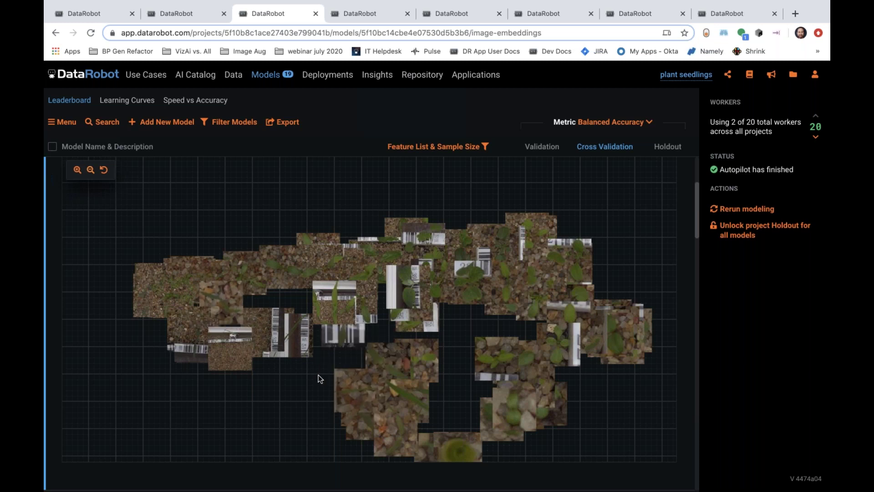
pyautogui.moveTo(302, 321)
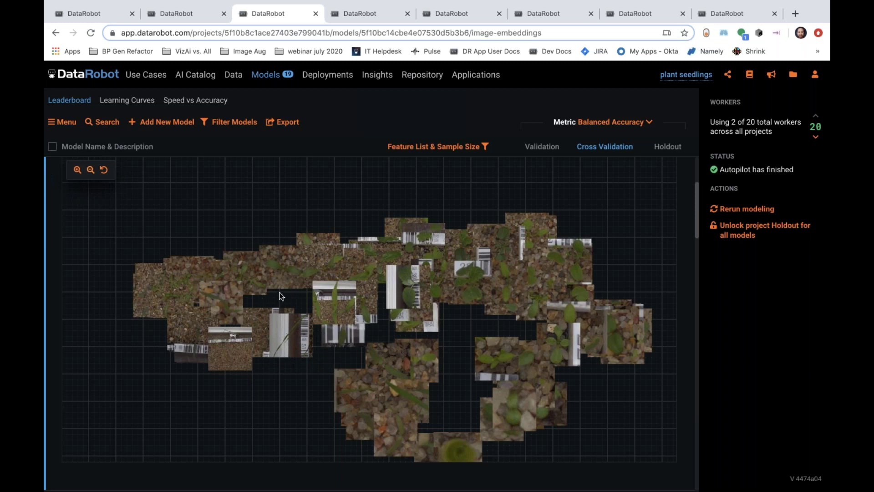
# - Filter the image embeddings to the Black-grass class and examine how its images are grouped
pyautogui.scroll(1, 279, 296)
pyautogui.scroll(3, 279, 296)
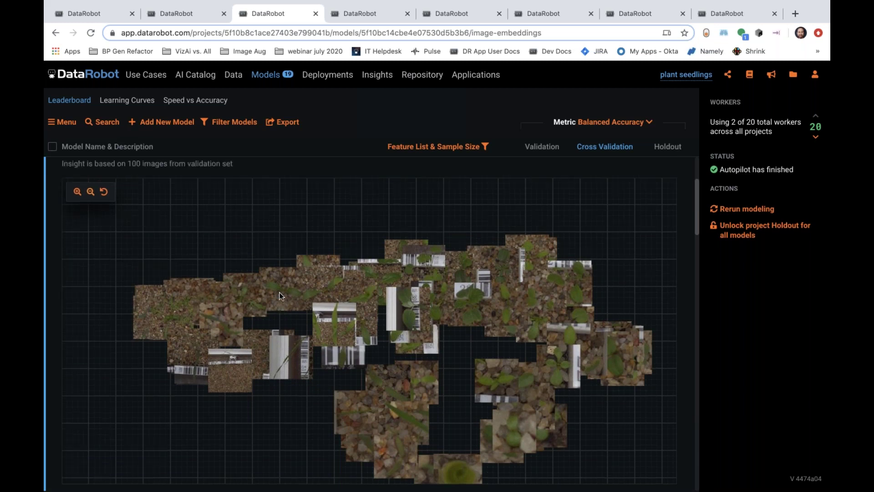
pyautogui.scroll(5, 279, 296)
pyautogui.click(108, 244)
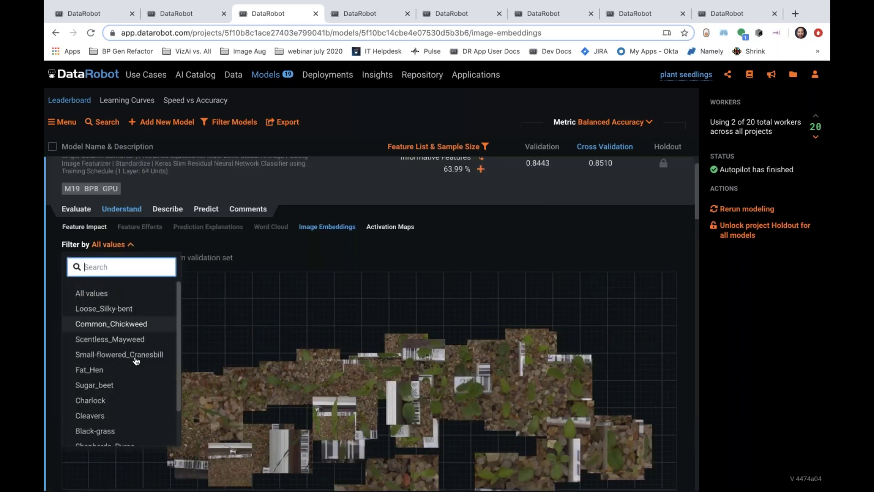
pyautogui.click(108, 431)
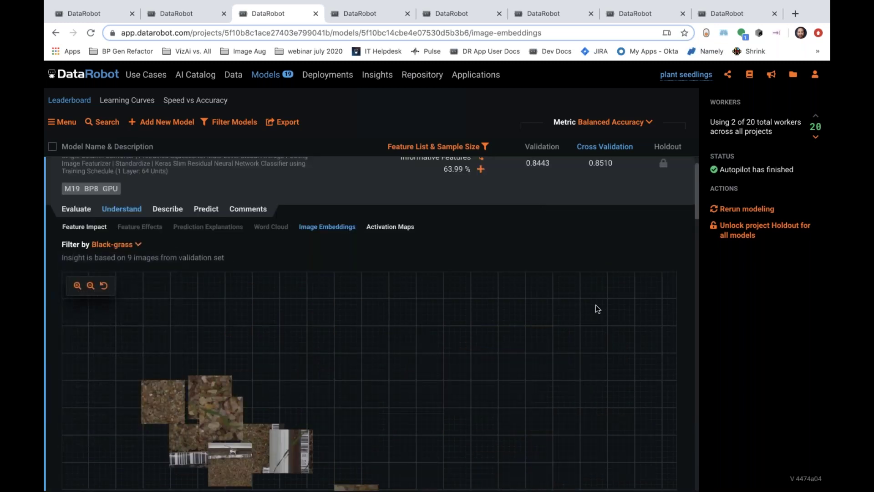
pyautogui.scroll(-3, 595, 304)
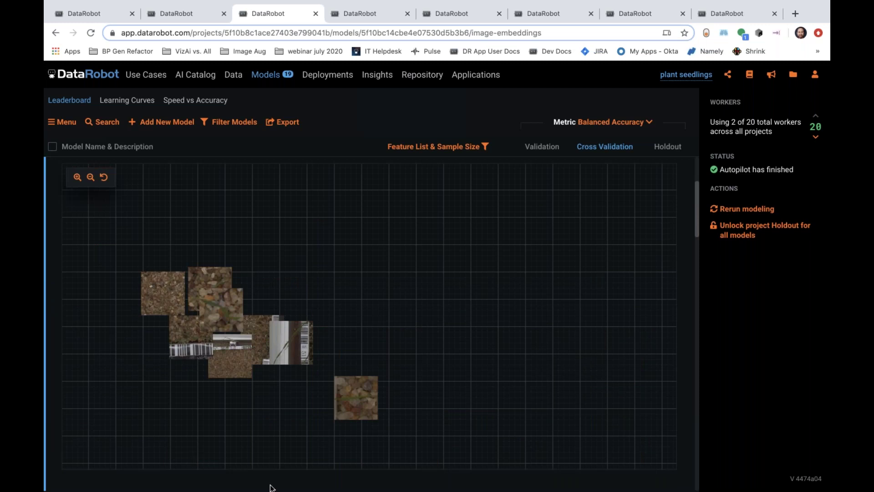
# - Filter the image embeddings to the Loose_Silky-bent class and examine where its images lie
pyautogui.scroll(2, 179, 239)
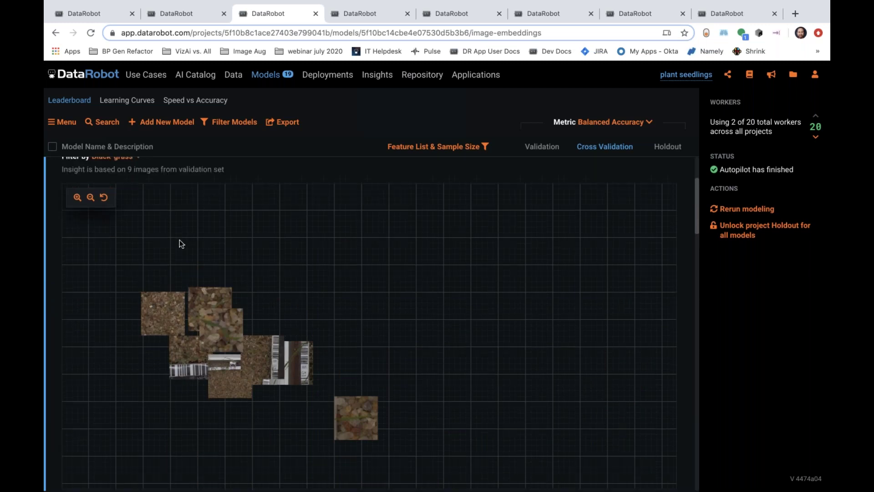
pyautogui.click(126, 186)
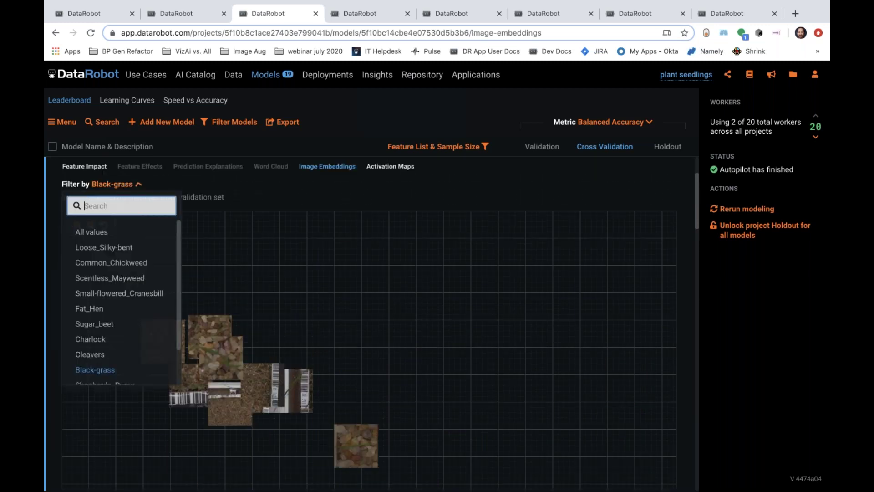
pyautogui.click(108, 250)
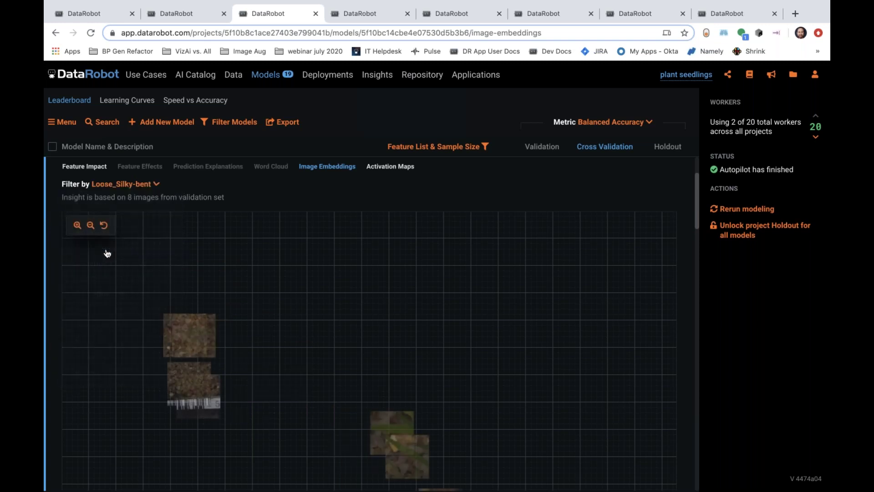
pyautogui.scroll(-2, 384, 331)
pyautogui.scroll(-4, 384, 332)
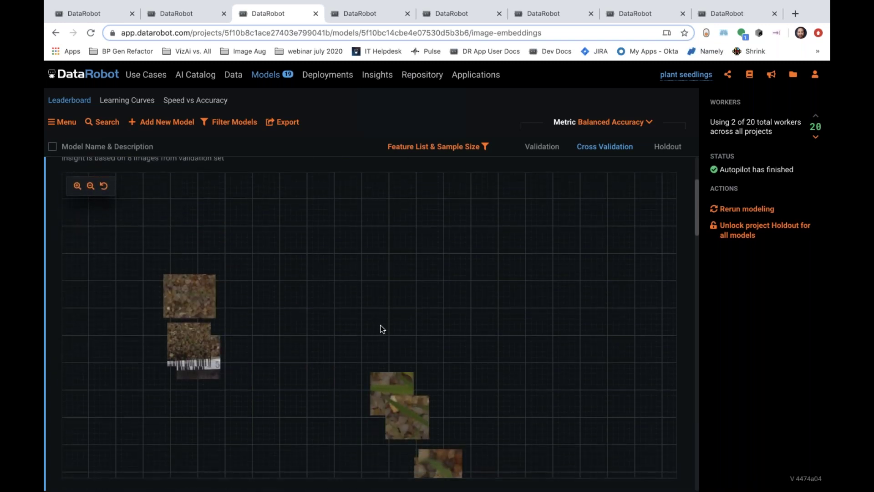
pyautogui.scroll(-3, 383, 326)
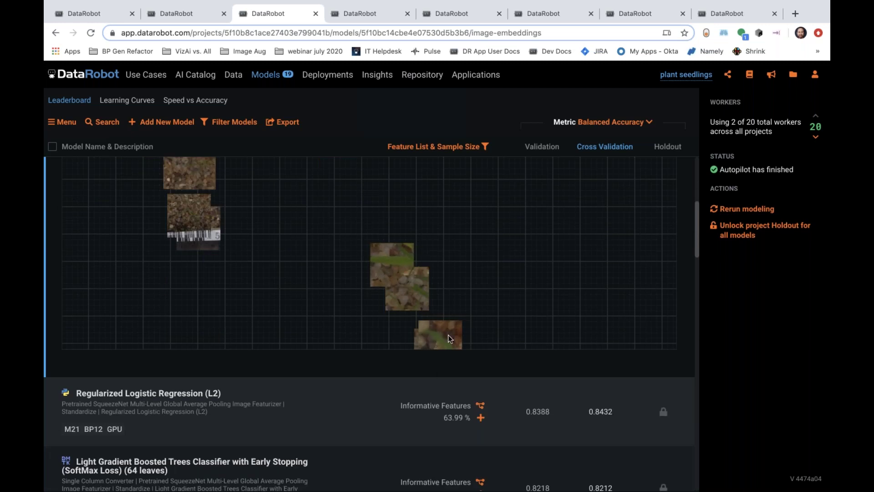
# - Switch the image embeddings filter back to the Black-grass class
pyautogui.scroll(1, 297, 270)
pyautogui.scroll(5, 296, 273)
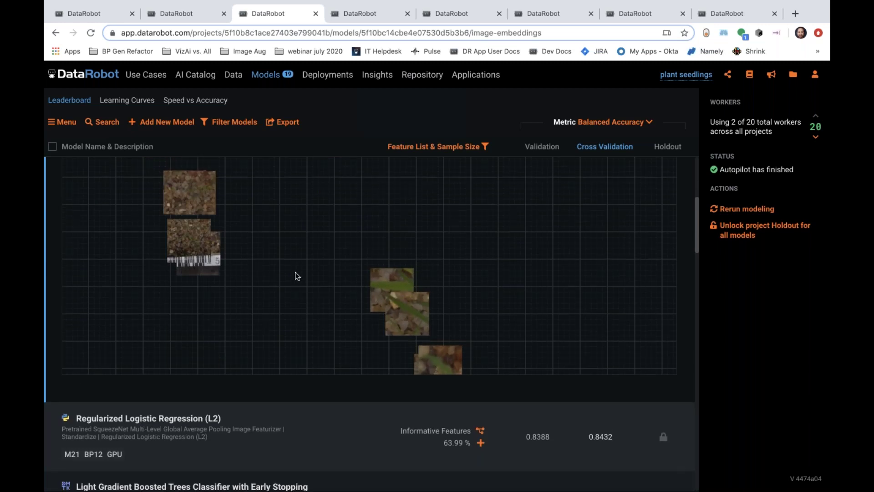
pyautogui.scroll(2, 218, 288)
pyautogui.click(121, 162)
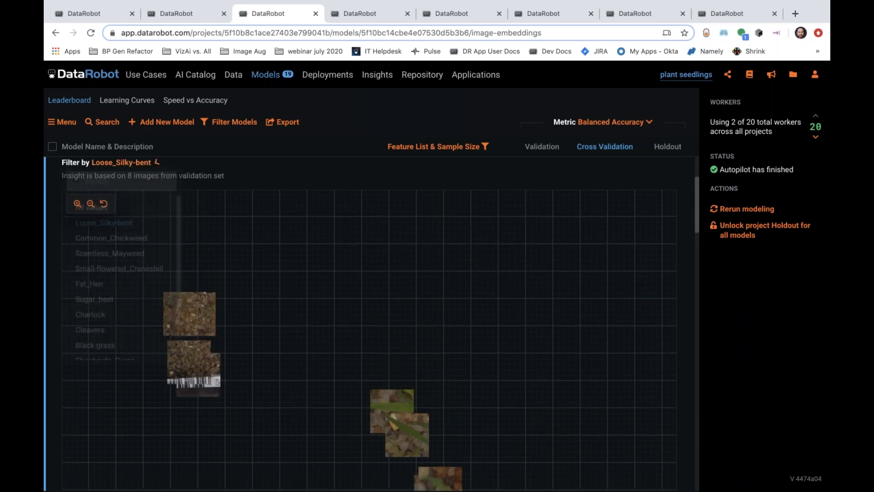
pyautogui.click(105, 349)
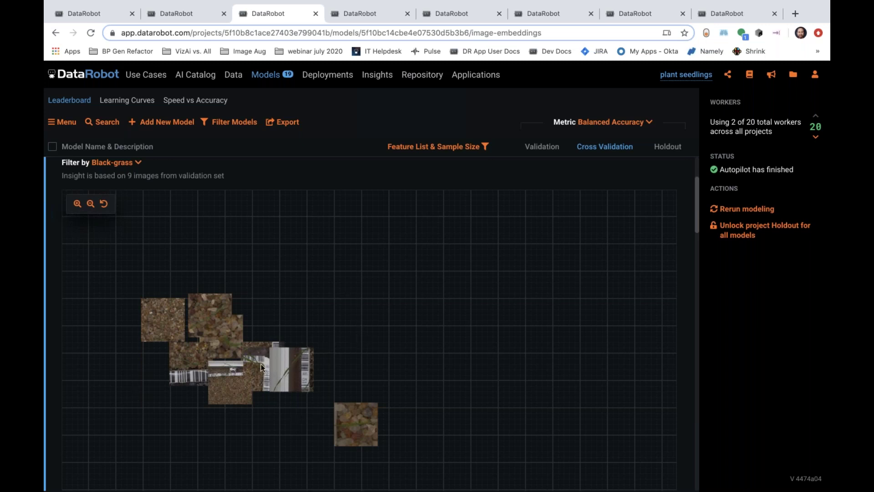
# - Inspect individual Black-grass images in the embeddings, comparing the main cluster with the isolated image
pyautogui.moveTo(235, 389)
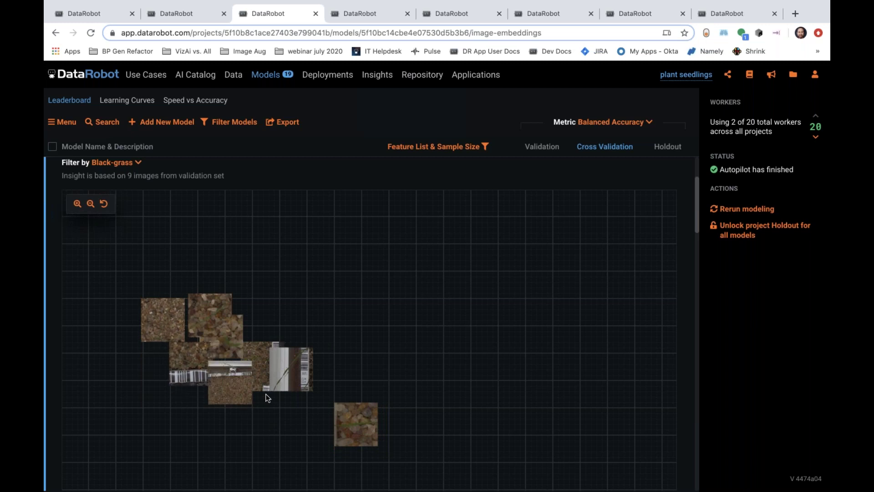
pyautogui.moveTo(185, 336)
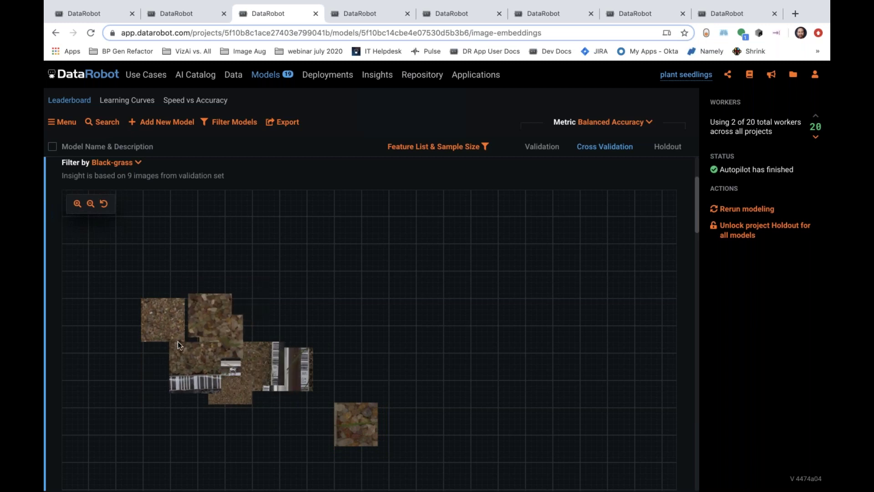
pyautogui.moveTo(273, 369)
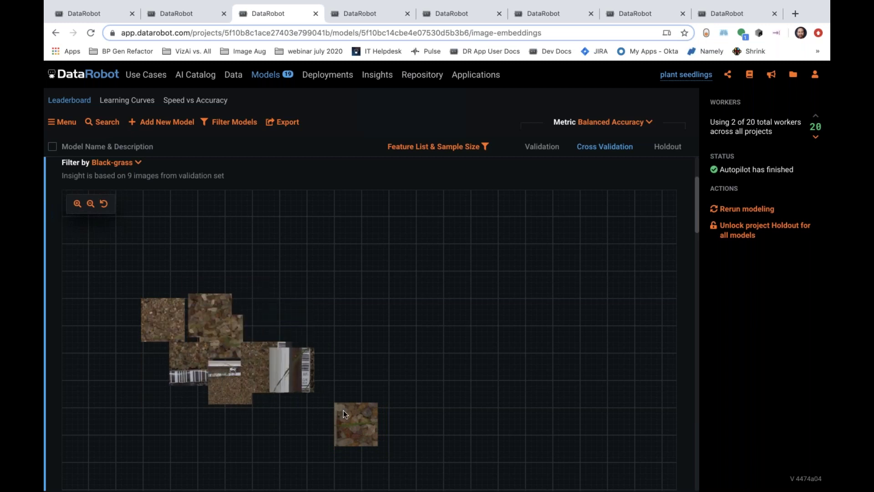
pyautogui.moveTo(351, 419)
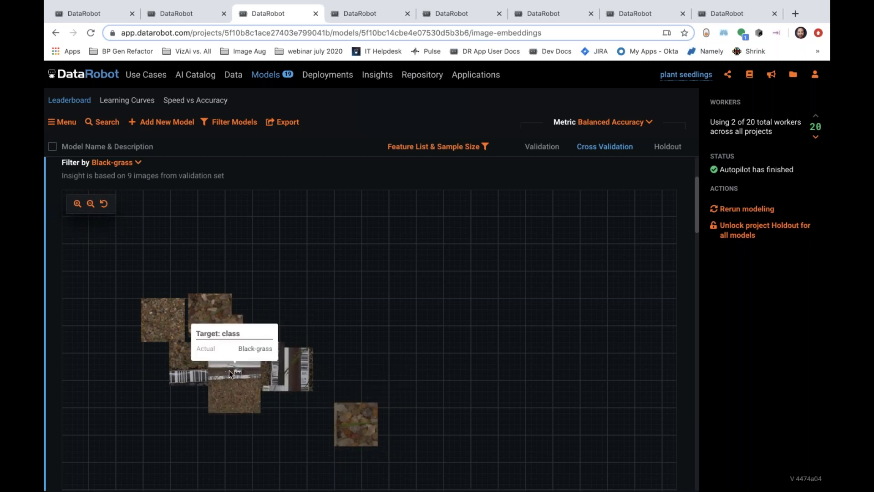
pyautogui.moveTo(227, 378)
pyautogui.moveTo(226, 336)
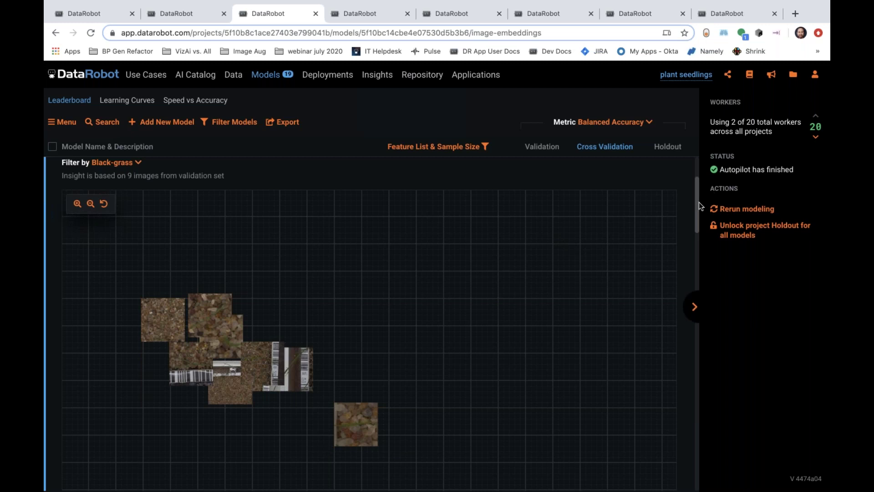
pyautogui.moveTo(697, 203); pyautogui.dragTo(696, 196)
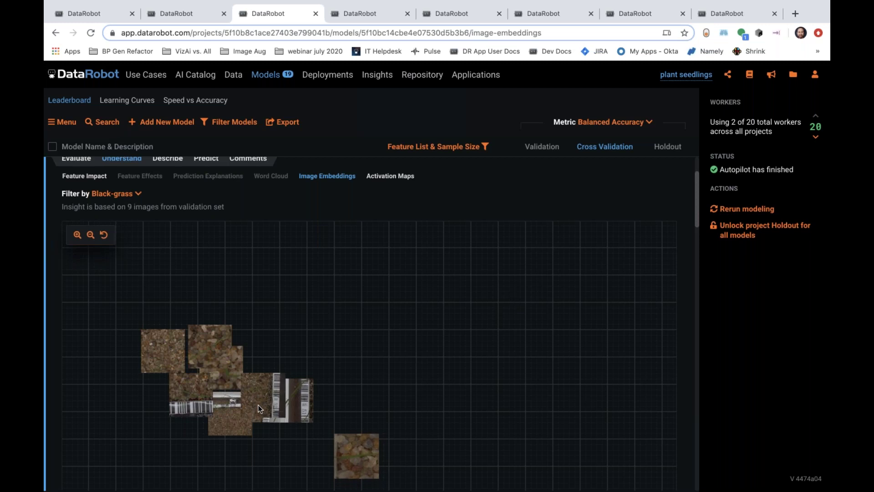
pyautogui.moveTo(353, 454)
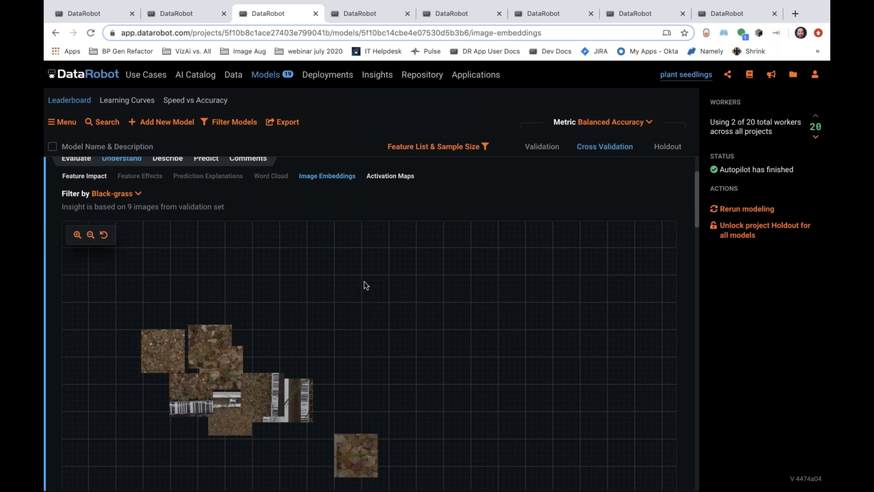
# - Switch from the browser's embeddings view to the neighbouring desktop space
pyautogui.moveTo(390, 326); pyautogui.dragTo(385, 314)
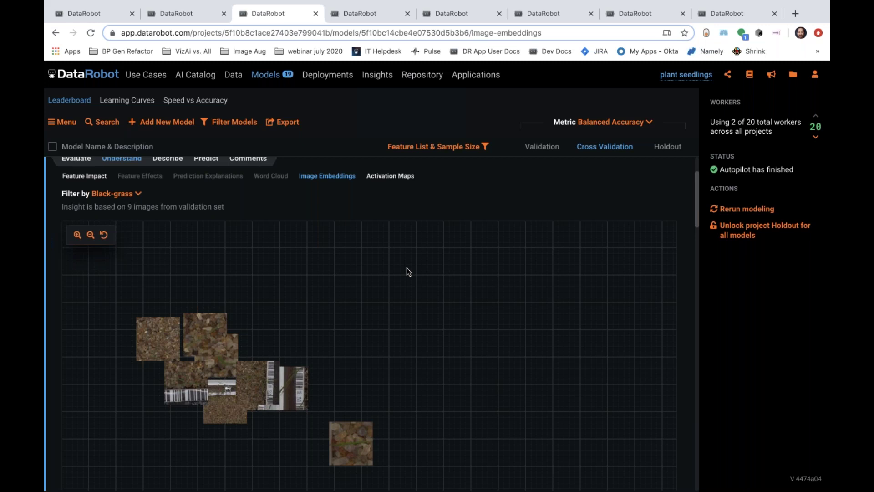
pyautogui.hotkey('ctrl', 'Left')
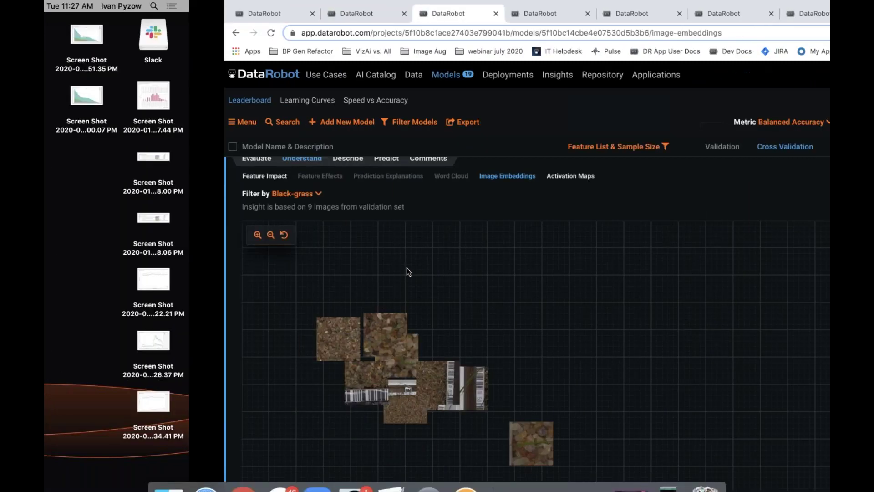
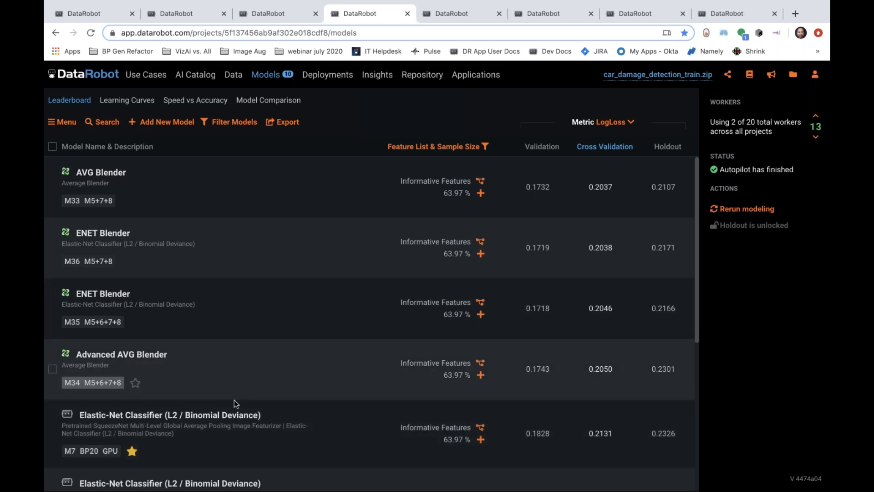
# - Set the car damage project's leaderboard metric to AUC after reviewing the LogLoss scores
pyautogui.scroll(-1, 234, 400)
pyautogui.scroll(-1, 235, 406)
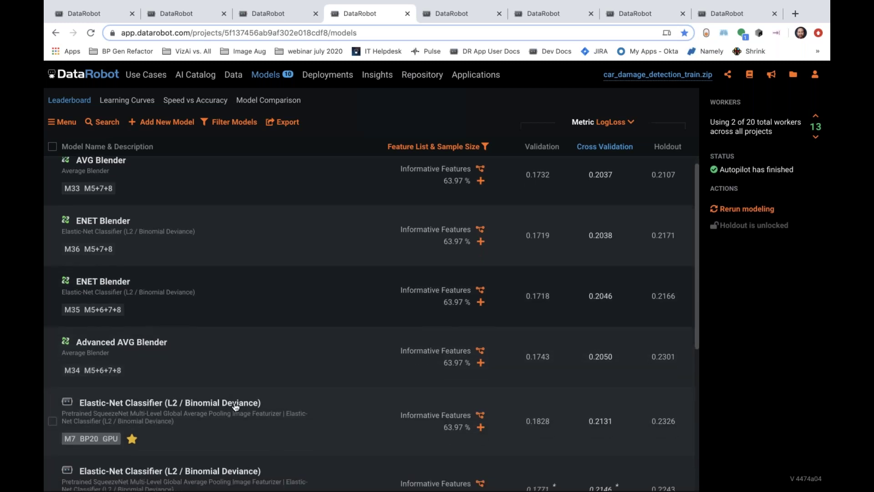
pyautogui.scroll(-3, 233, 396)
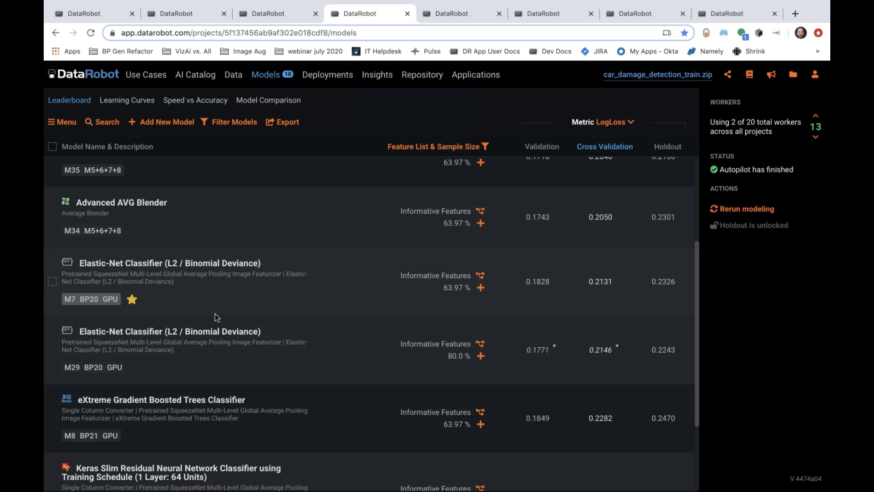
pyautogui.scroll(-1, 215, 313)
pyautogui.scroll(-1, 215, 314)
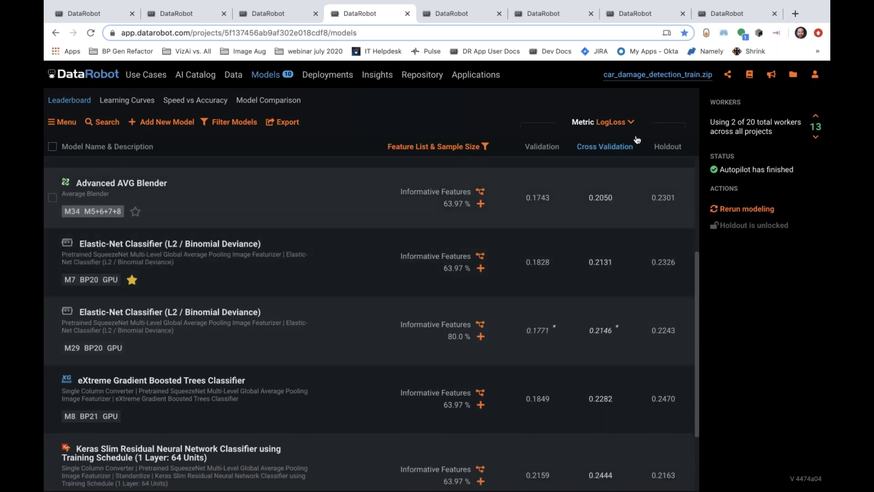
pyautogui.click(630, 122)
pyautogui.click(598, 168)
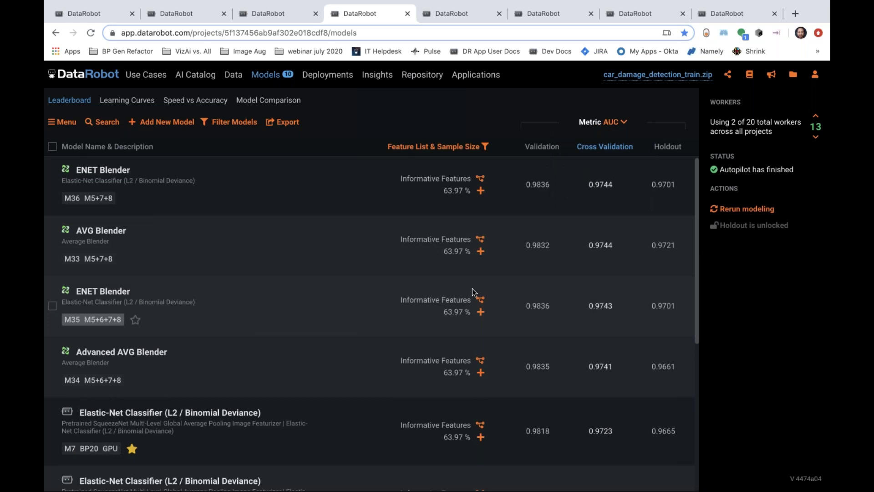
# - Compare the AUC scores of the leaderboard models, from the blenders down to the Baseline Image Classifier
pyautogui.scroll(-3, 478, 288)
pyautogui.scroll(-4, 477, 288)
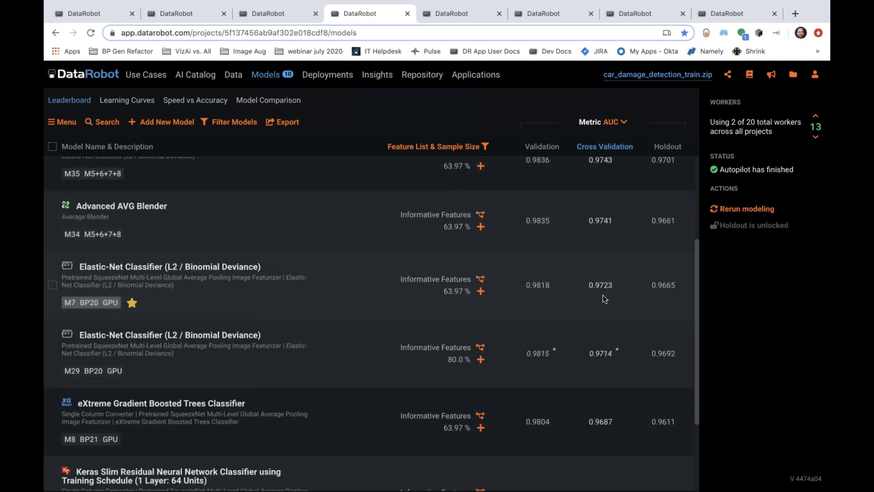
pyautogui.scroll(-1, 603, 299)
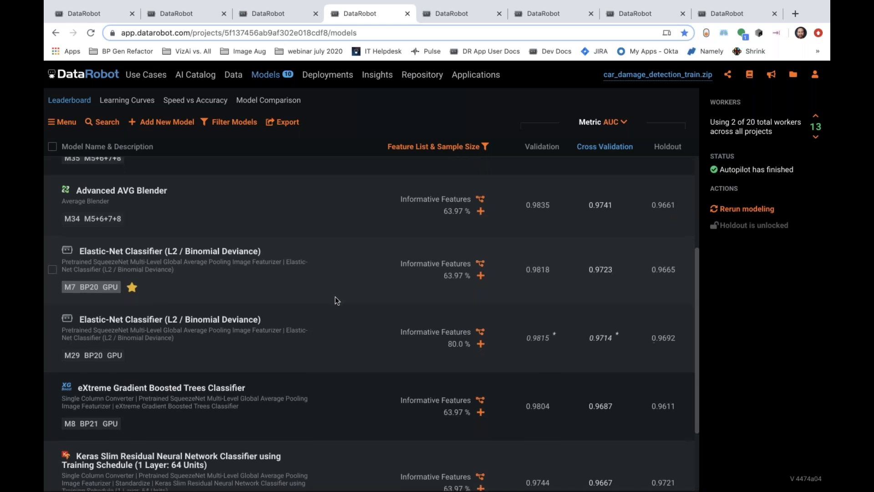
pyautogui.scroll(-5, 336, 300)
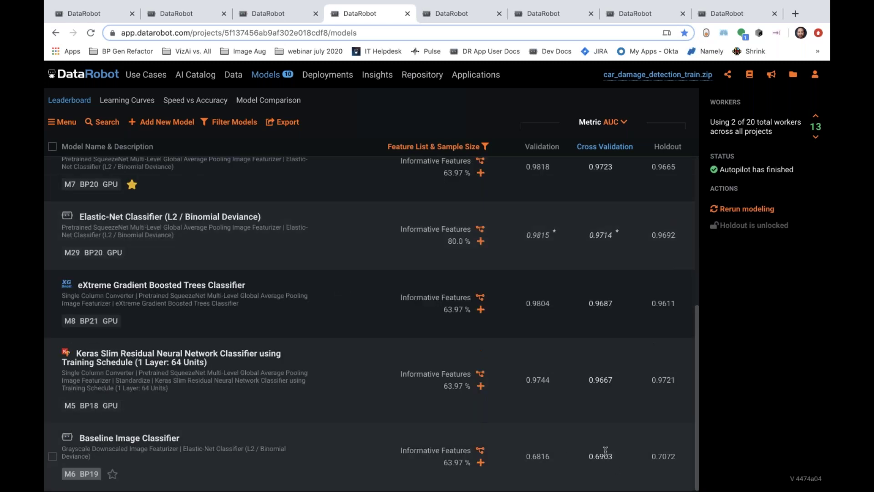
pyautogui.scroll(10, 513, 348)
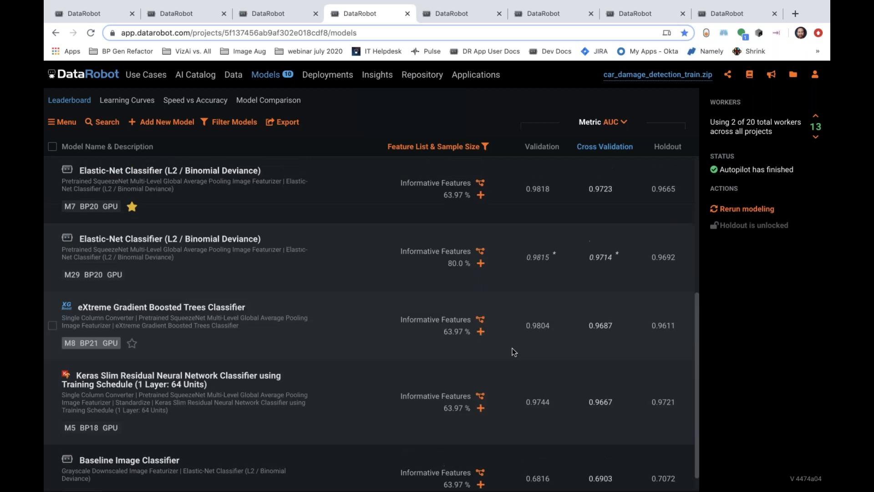
pyautogui.scroll(-6, 346, 395)
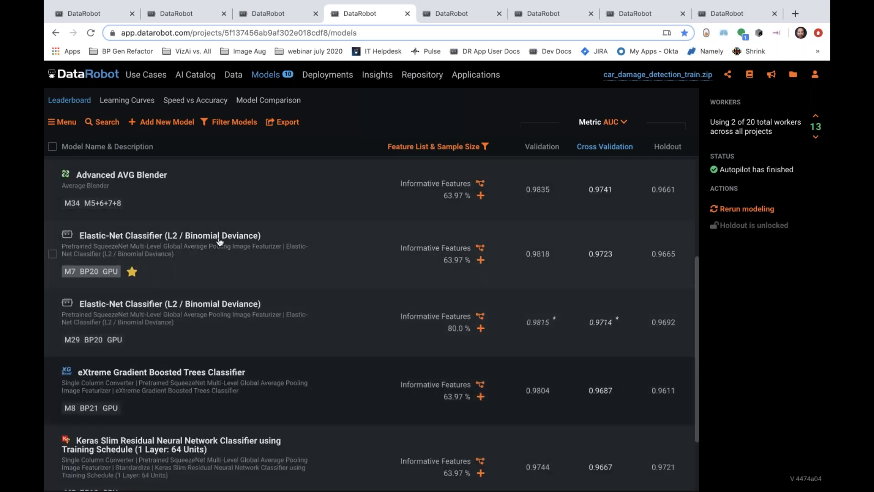
# - Open the activation maps of the starred Elastic-Net Classifier M7 and turn on their color overlay
pyautogui.click(220, 241)
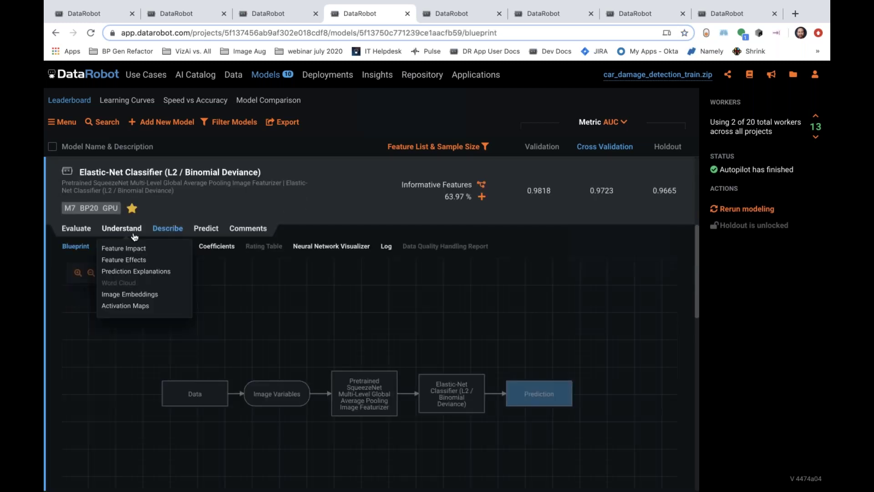
pyautogui.click(124, 248)
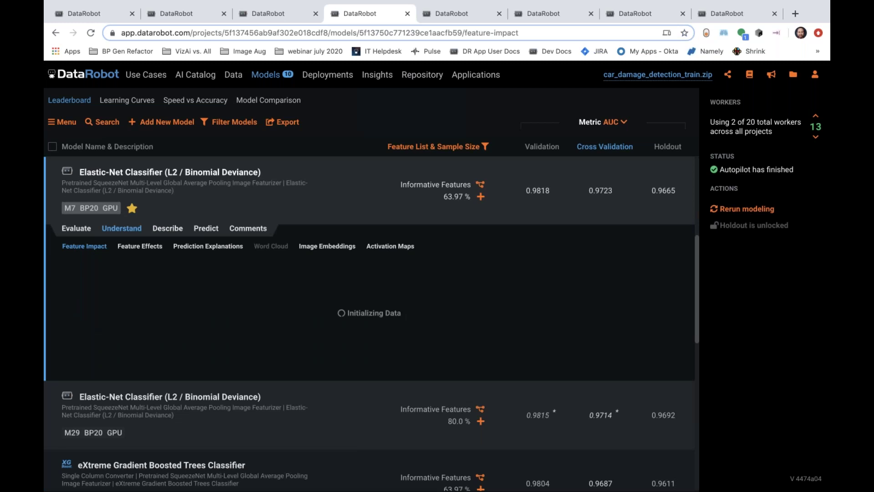
pyautogui.click(390, 245)
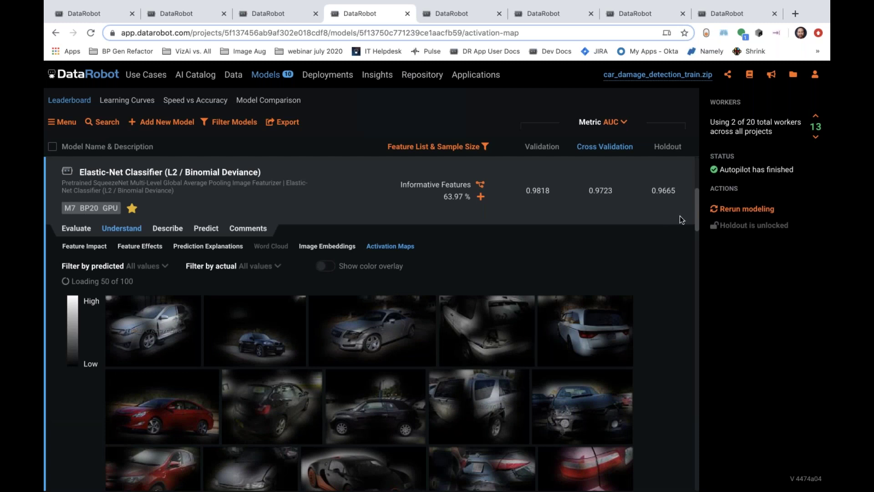
pyautogui.scroll(-2, 697, 212)
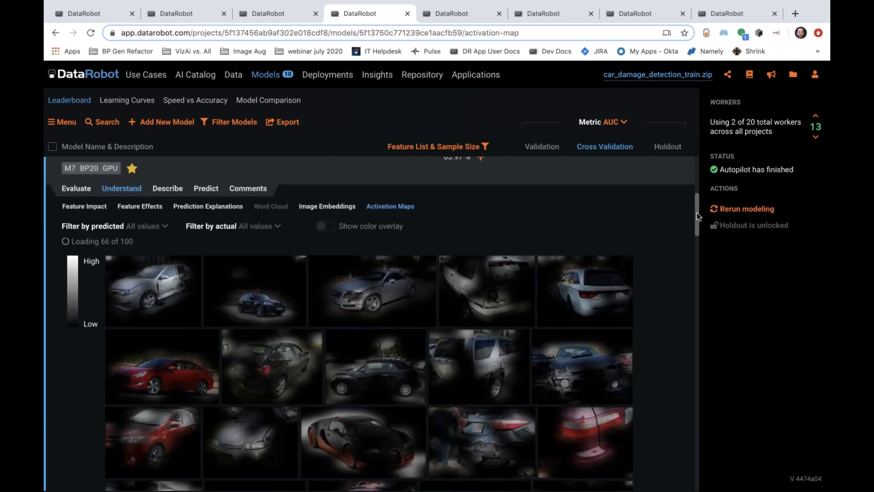
pyautogui.scroll(-1, 699, 215)
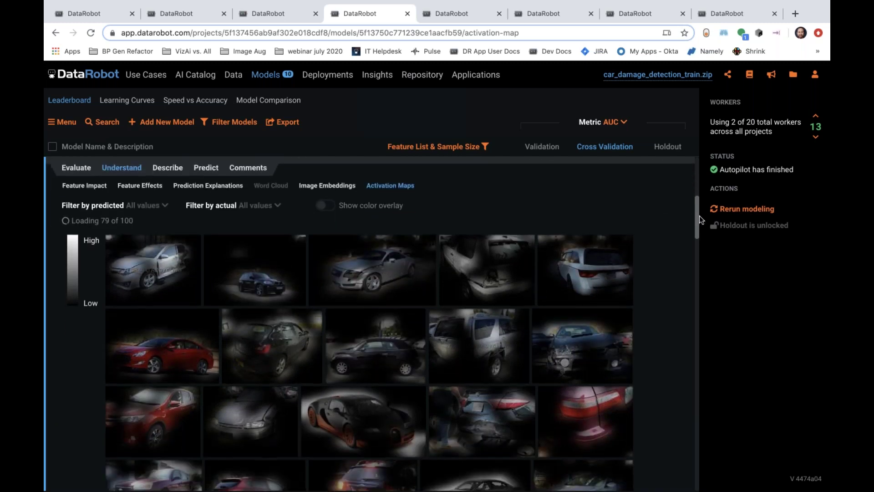
pyautogui.scroll(-1, 697, 218)
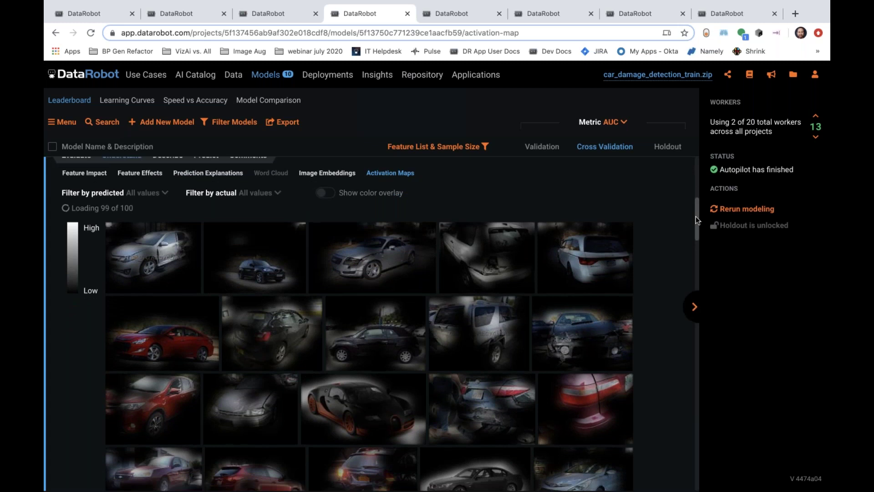
pyautogui.scroll(-1, 698, 222)
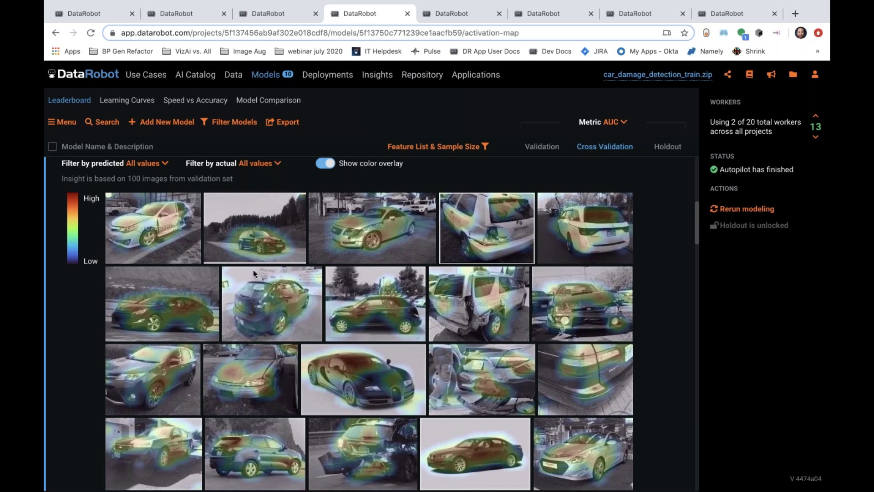
# - Filter the activation maps to the actual class 00-damage and inspect which car areas activate in individual images
pyautogui.click(258, 163)
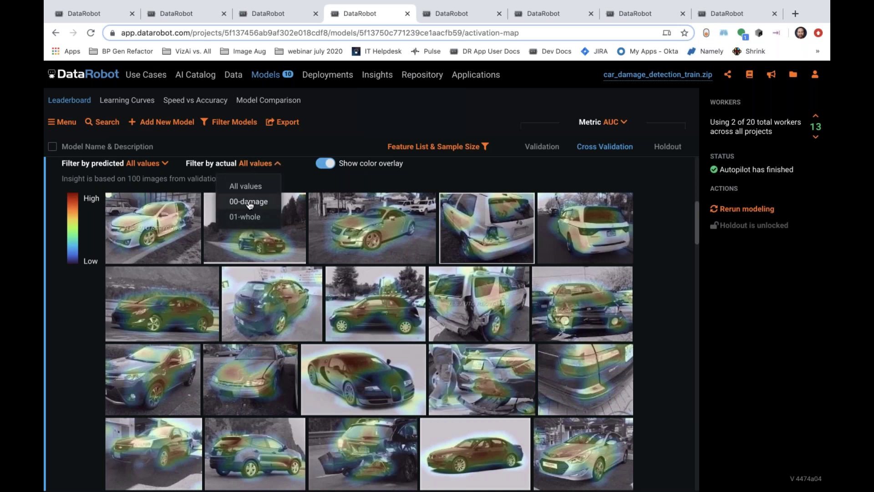
pyautogui.click(249, 203)
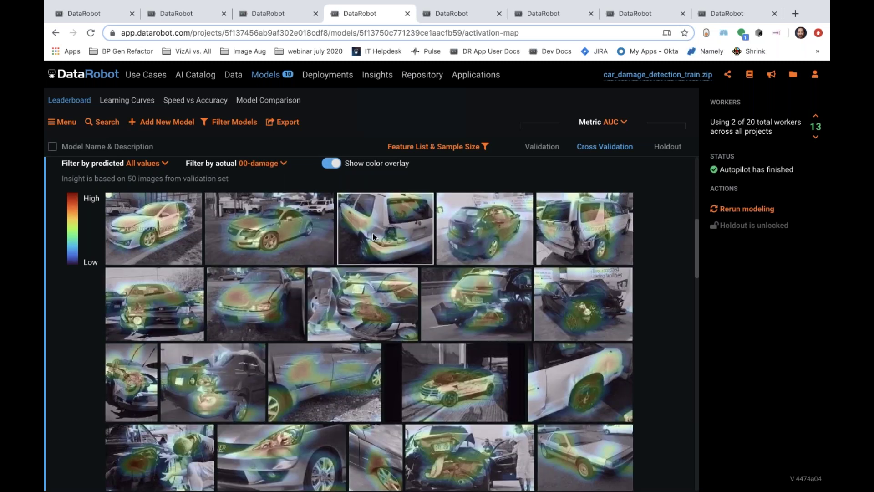
pyautogui.moveTo(384, 247)
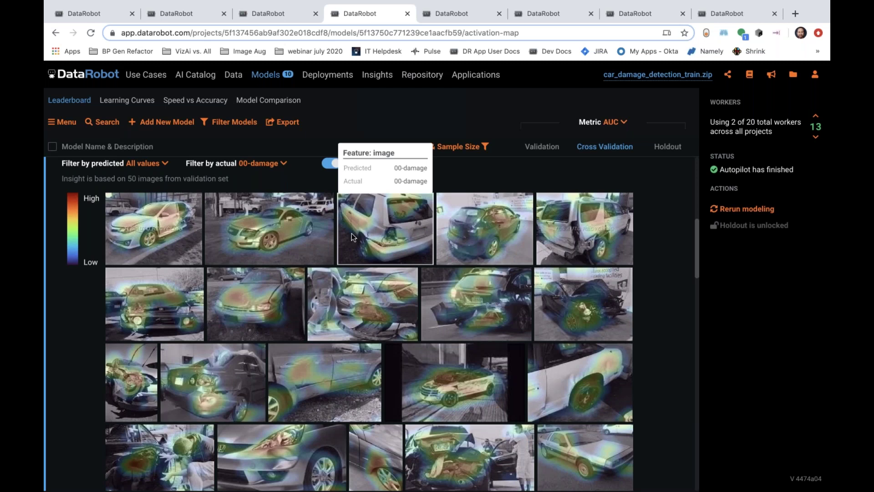
pyautogui.moveTo(277, 310)
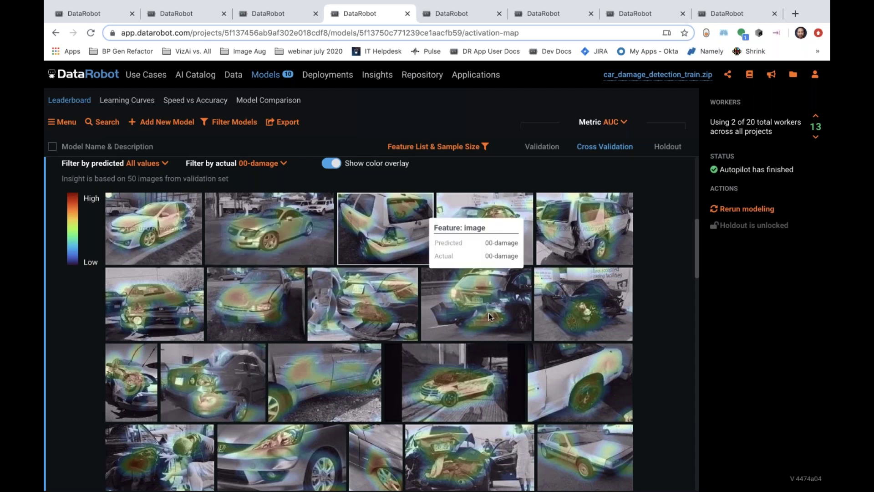
pyautogui.moveTo(348, 372)
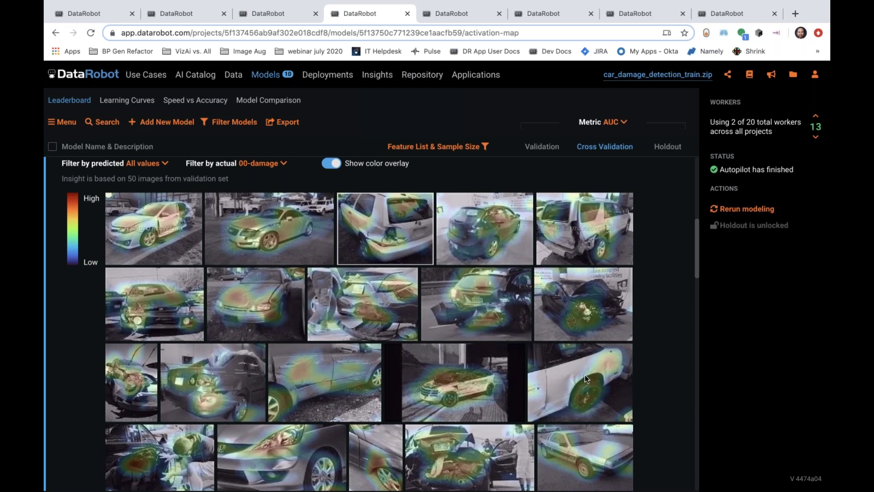
pyautogui.moveTo(610, 373)
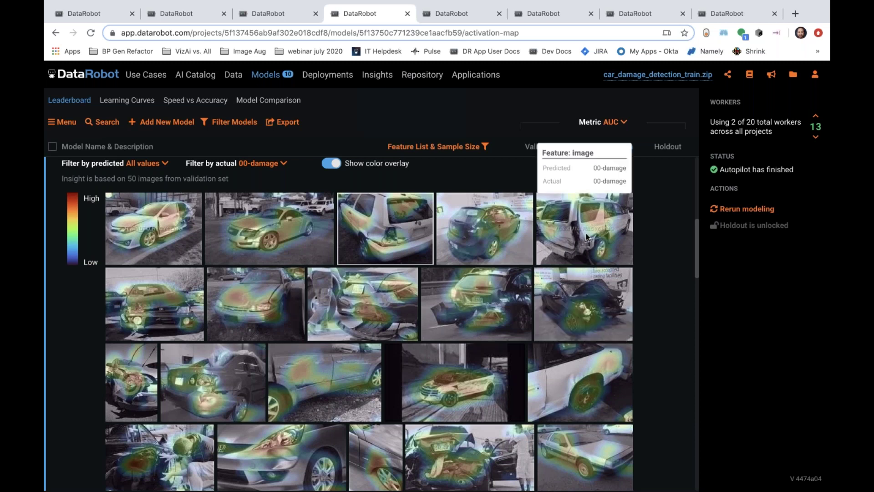
pyautogui.moveTo(253, 230)
pyautogui.moveTo(696, 236); pyautogui.dragTo(695, 262)
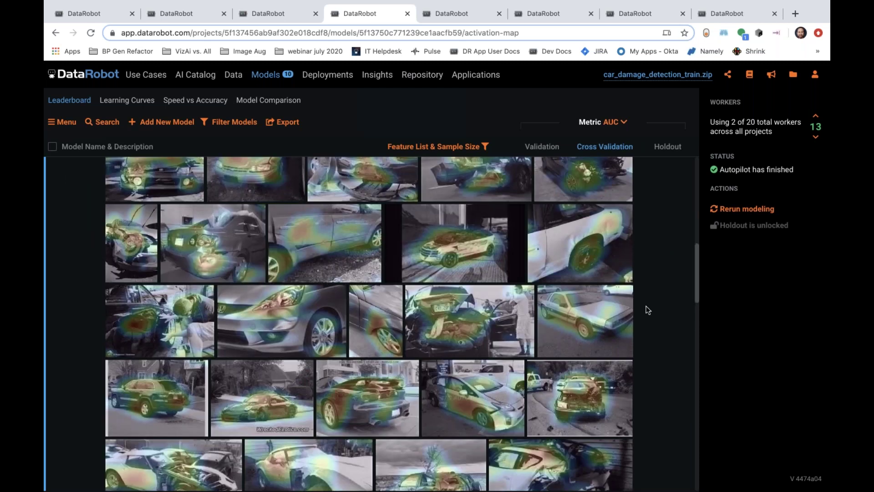
# - Switch the actual-class filter of the activation maps to 01-whole and examine the undamaged cars' highlighted areas
pyautogui.moveTo(696, 277); pyautogui.dragTo(693, 233)
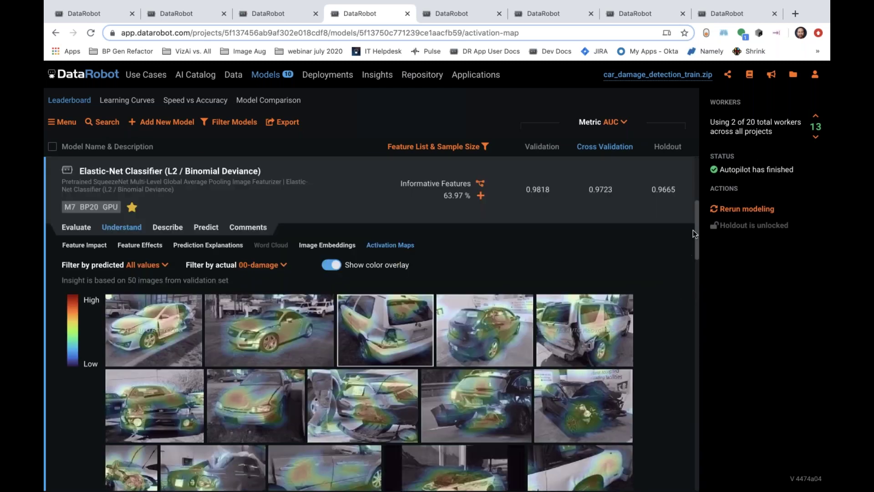
pyautogui.click(250, 266)
pyautogui.click(250, 319)
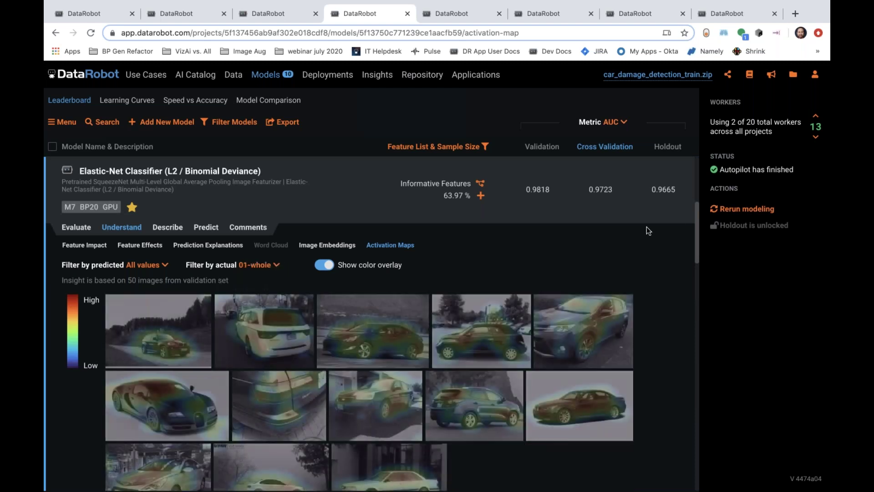
pyautogui.moveTo(697, 220); pyautogui.dragTo(696, 244)
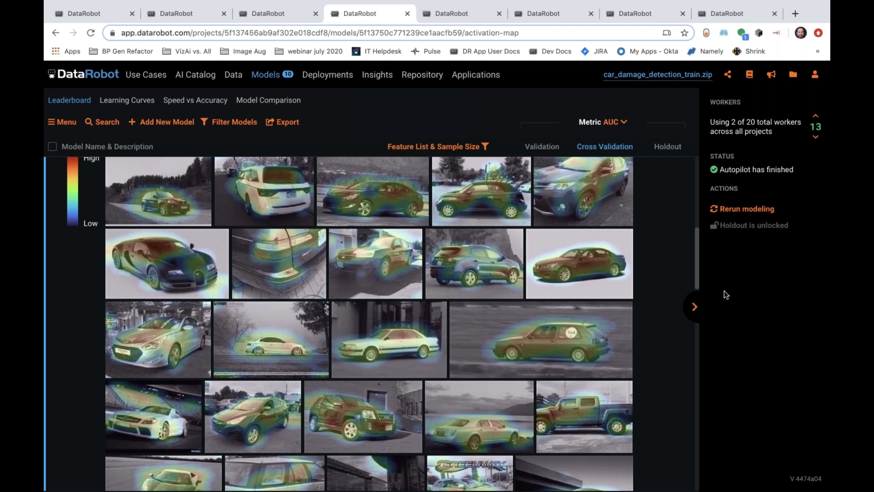
pyautogui.moveTo(699, 261); pyautogui.dragTo(691, 305)
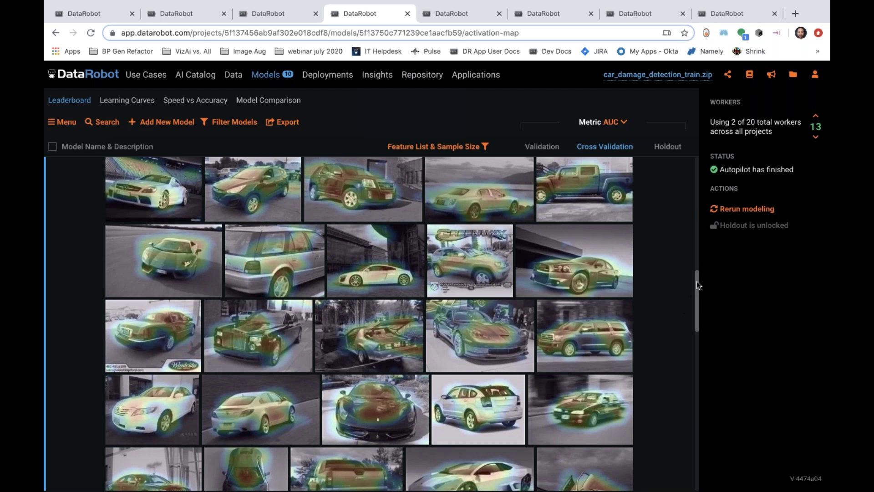
pyautogui.scroll(1, 695, 278)
pyautogui.scroll(2, 696, 277)
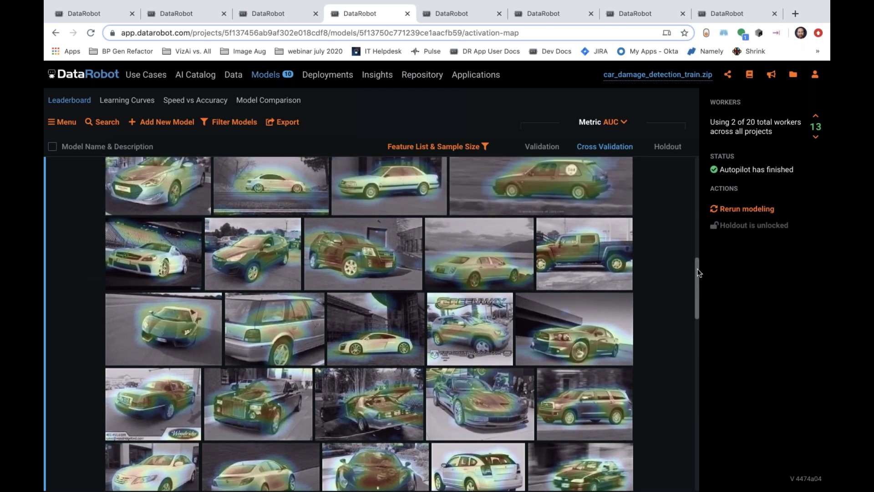
# - Open the model's image embeddings and examine how the car images cluster, shifting the plot to bring the clusters into view
pyautogui.moveTo(697, 270); pyautogui.dragTo(701, 212)
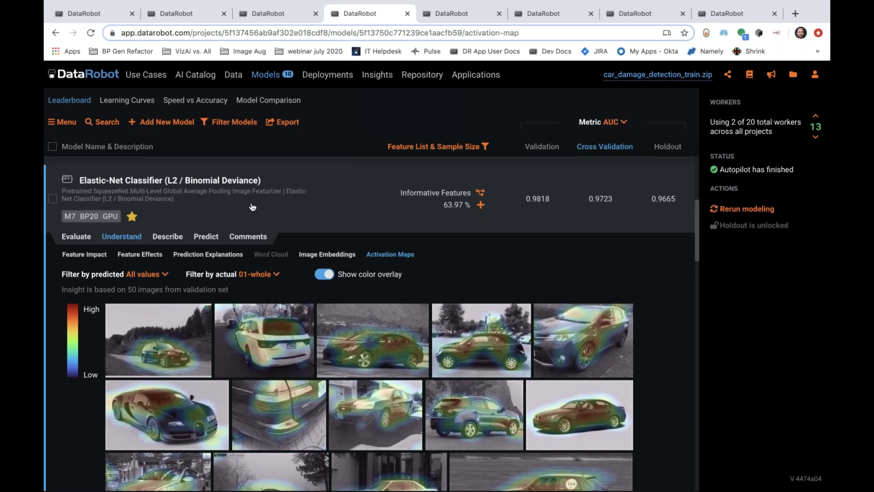
pyautogui.click(351, 254)
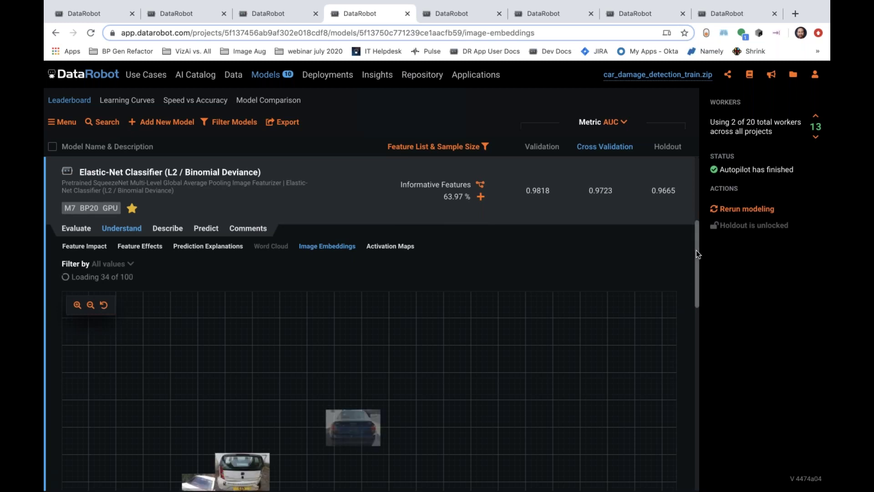
pyautogui.scroll(-1, 696, 250)
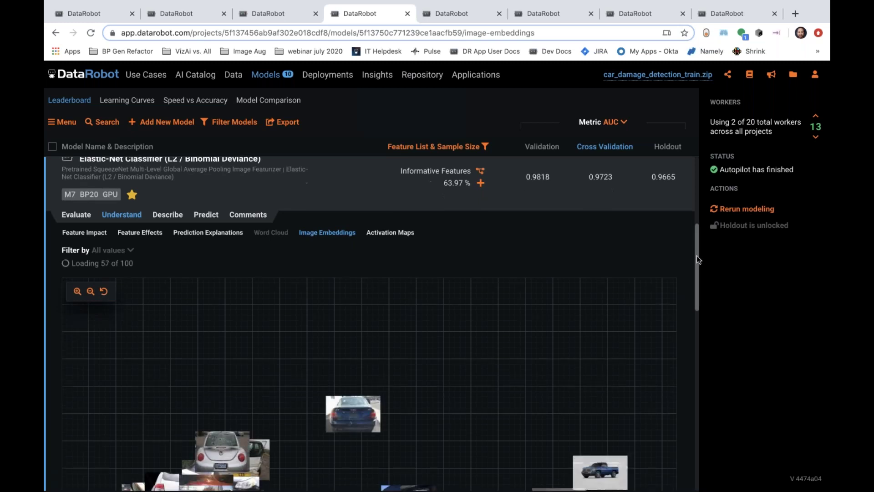
pyautogui.scroll(-2, 697, 258)
pyautogui.scroll(-2, 696, 262)
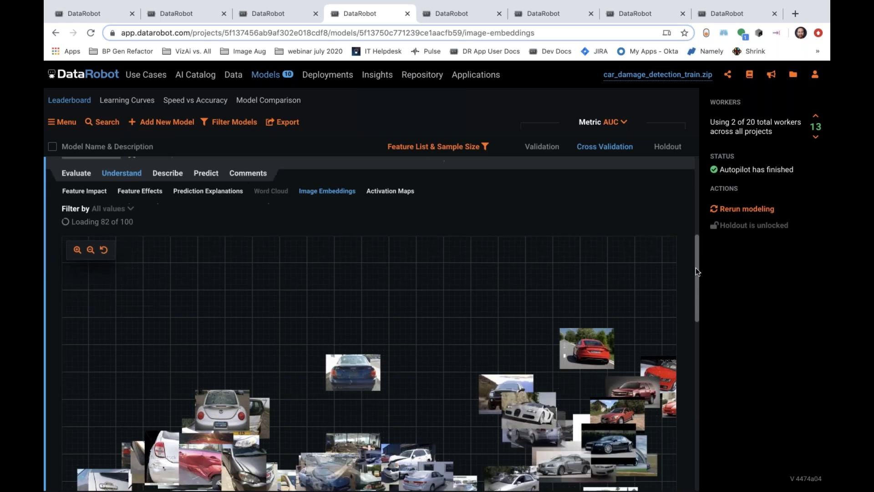
pyautogui.scroll(-2, 696, 269)
pyautogui.scroll(2, 696, 263)
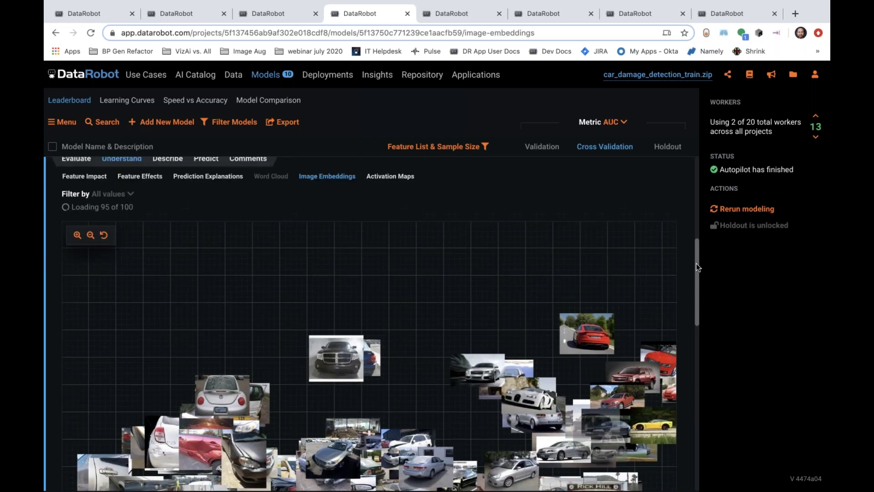
pyautogui.scroll(-4, 696, 273)
pyautogui.moveTo(410, 298); pyautogui.dragTo(396, 261)
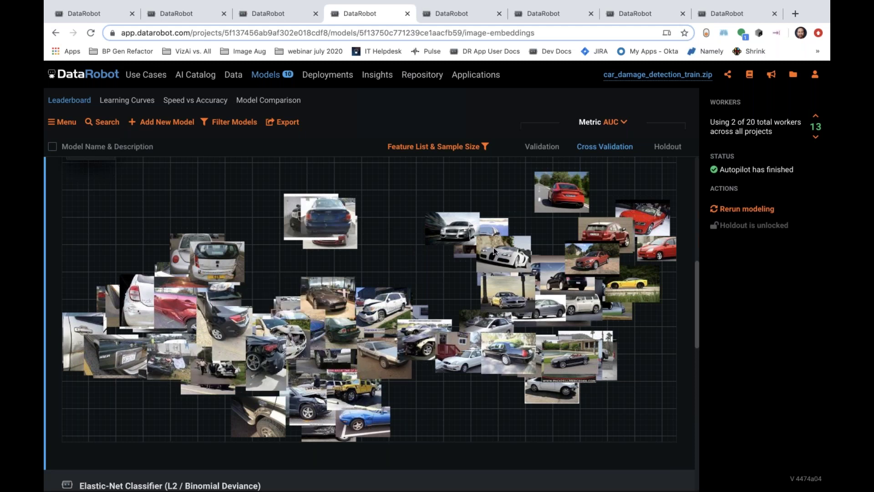
# - Filter the image embeddings to the class 00-damage and enlarge the plot to examine the damaged cars' clusters
pyautogui.scroll(1, 699, 274)
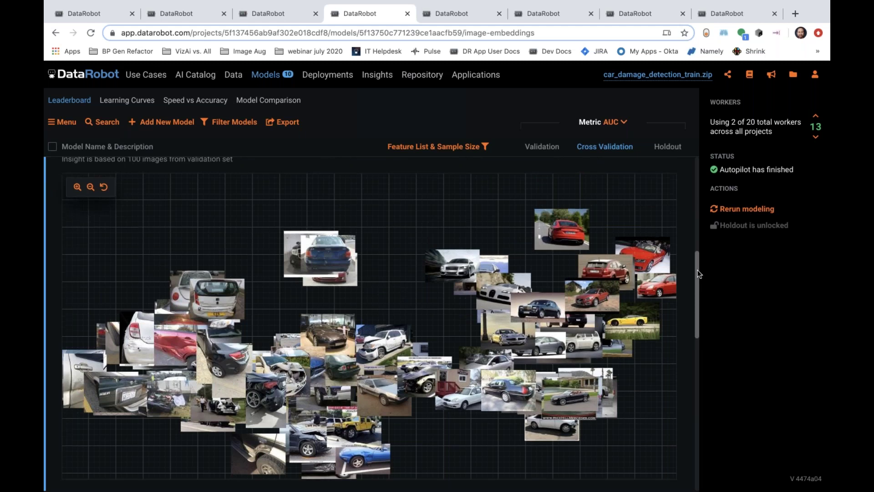
pyautogui.scroll(2, 699, 274)
pyautogui.click(130, 204)
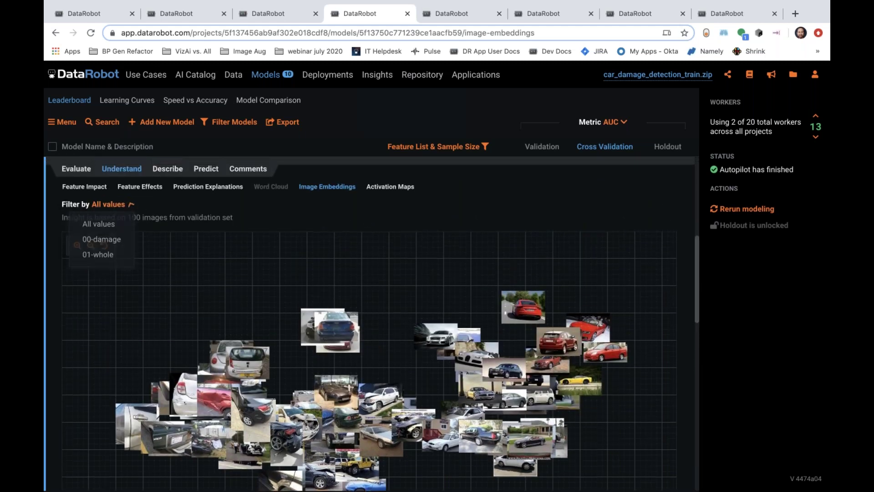
pyautogui.click(100, 241)
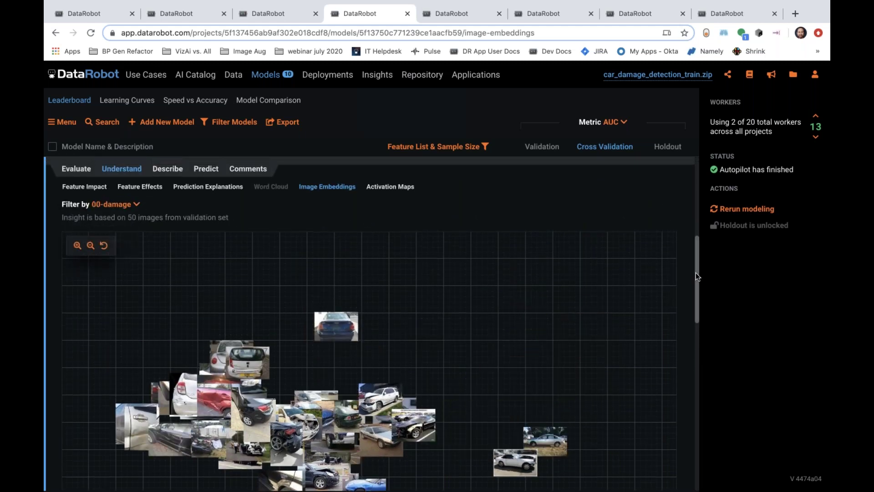
pyautogui.scroll(-2, 696, 273)
pyautogui.scroll(-2, 696, 275)
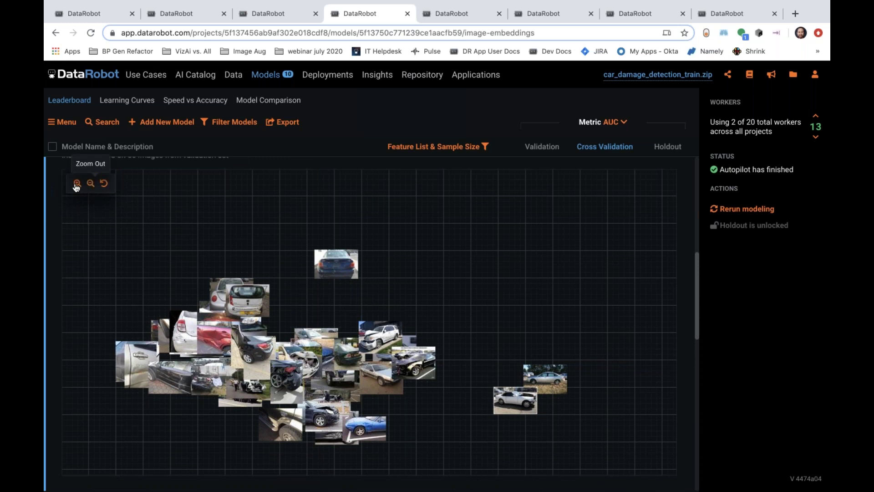
pyautogui.click(77, 184)
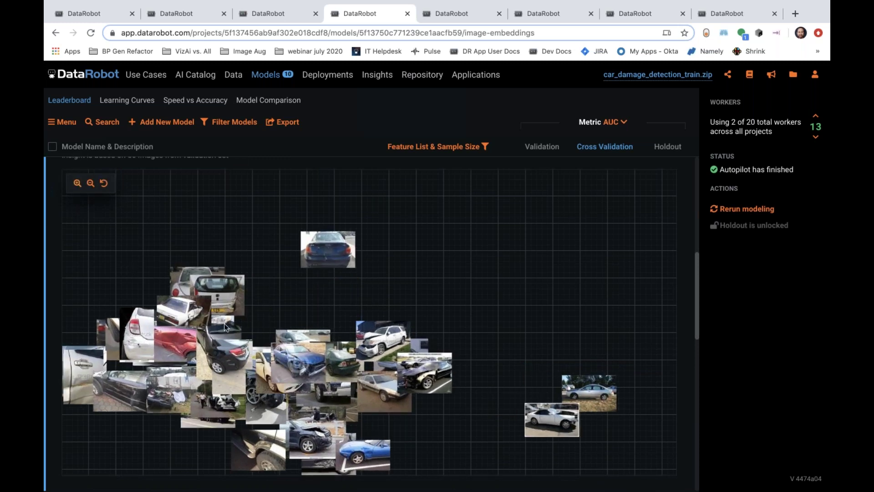
# - Switch the image embeddings filter to 01-whole and examine where the undamaged cars cluster
pyautogui.scroll(1, 695, 268)
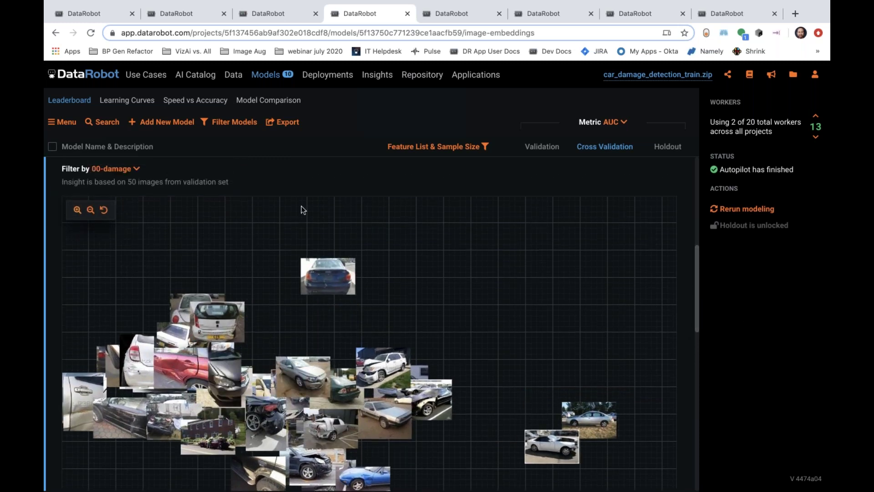
pyautogui.click(116, 170)
pyautogui.click(104, 220)
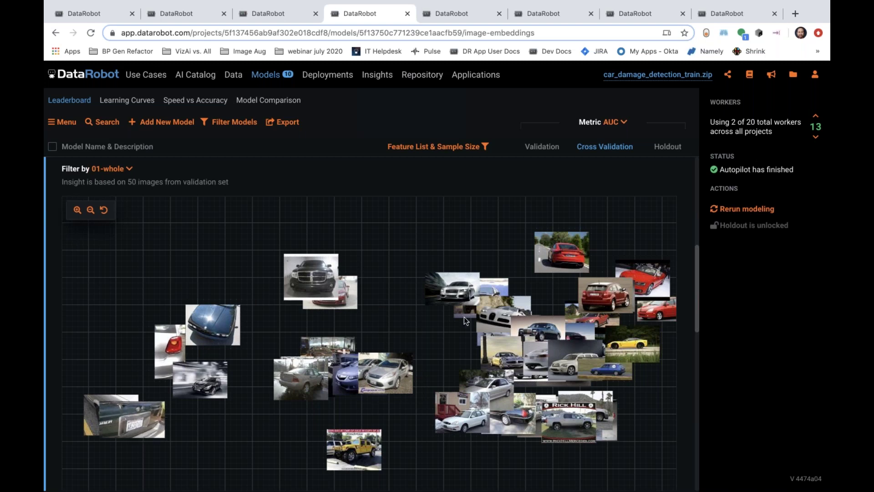
pyautogui.moveTo(670, 269)
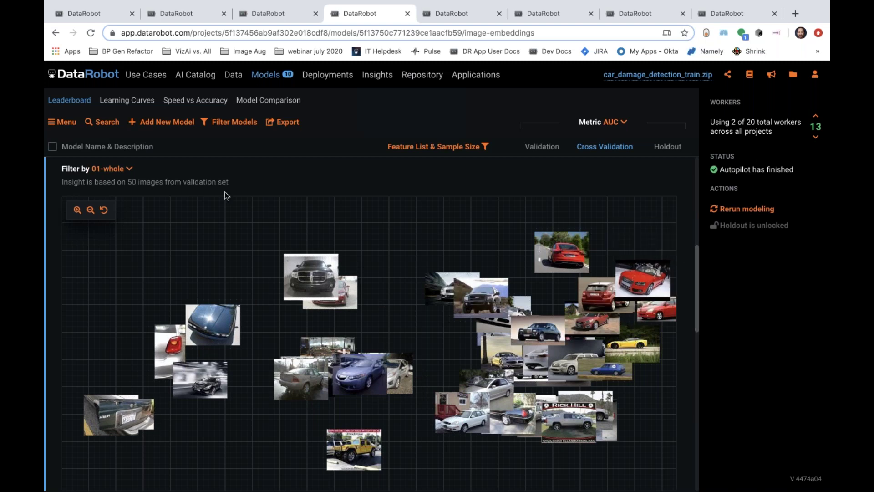
# - Set the embeddings filter back to 00-damage and compare the main damaged-car cluster with the outlying images
pyautogui.click(123, 170)
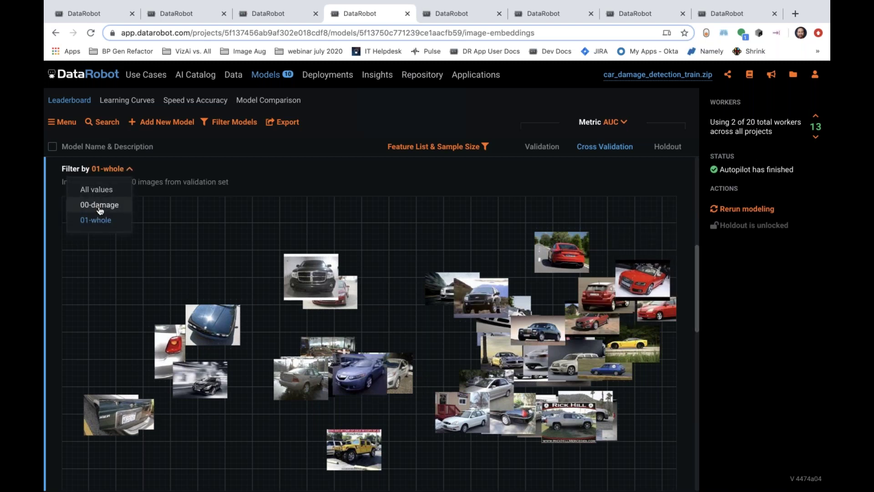
pyautogui.click(100, 206)
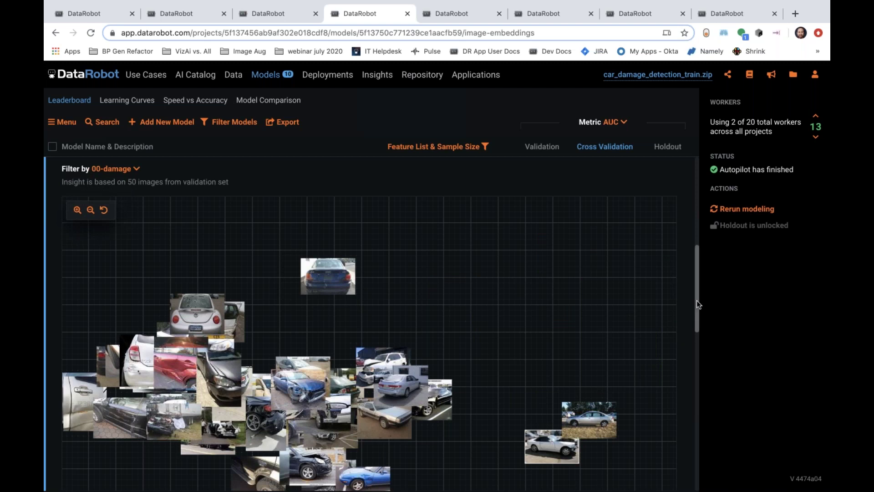
pyautogui.moveTo(697, 302); pyautogui.dragTo(699, 310)
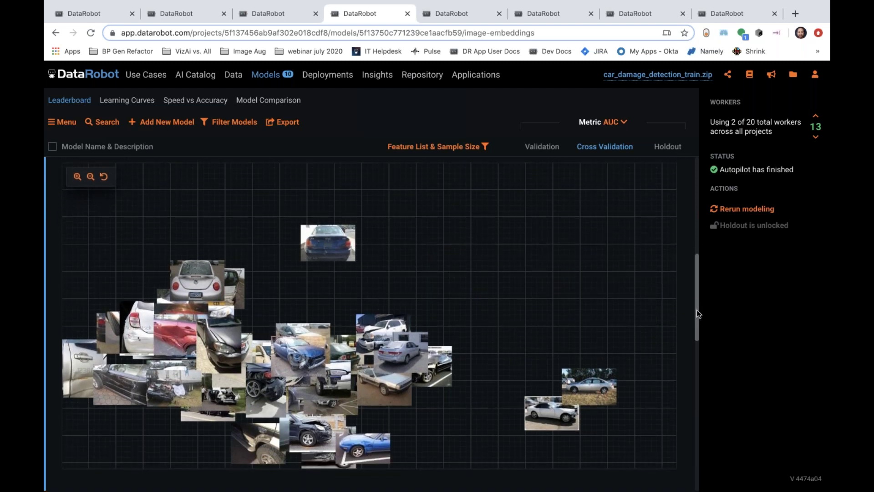
pyautogui.moveTo(86, 393)
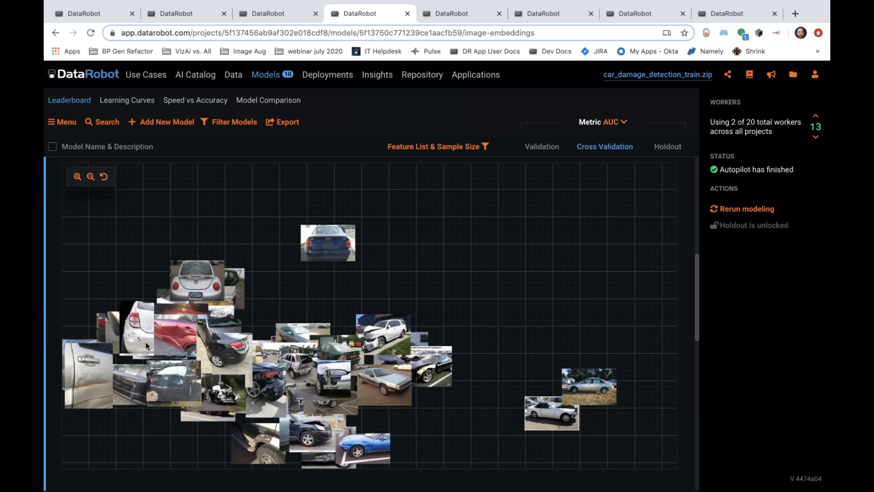
pyautogui.moveTo(154, 341)
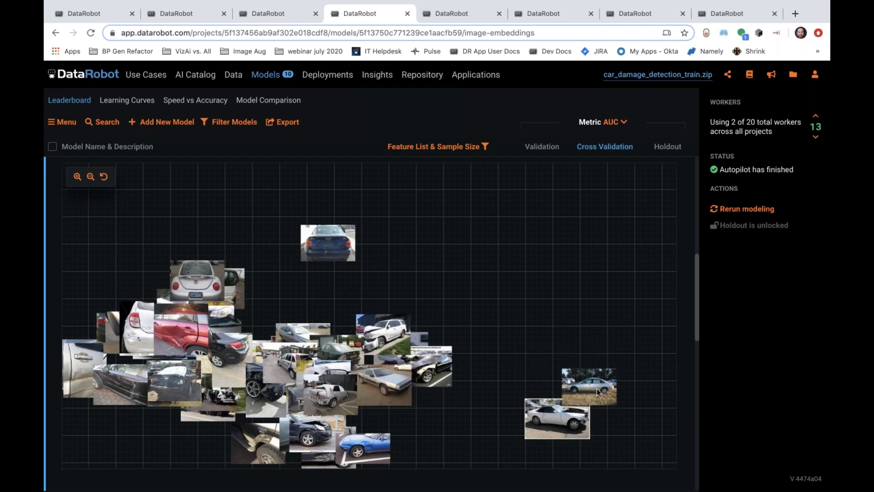
pyautogui.moveTo(594, 397)
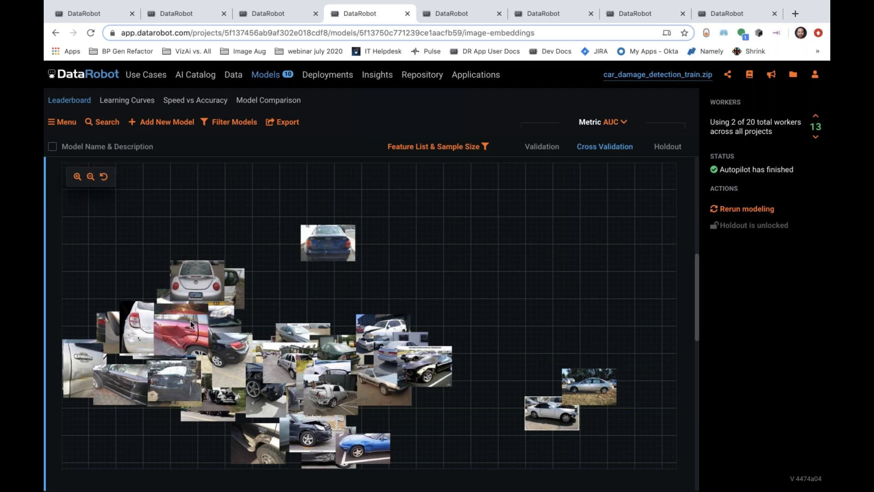
pyautogui.moveTo(81, 377)
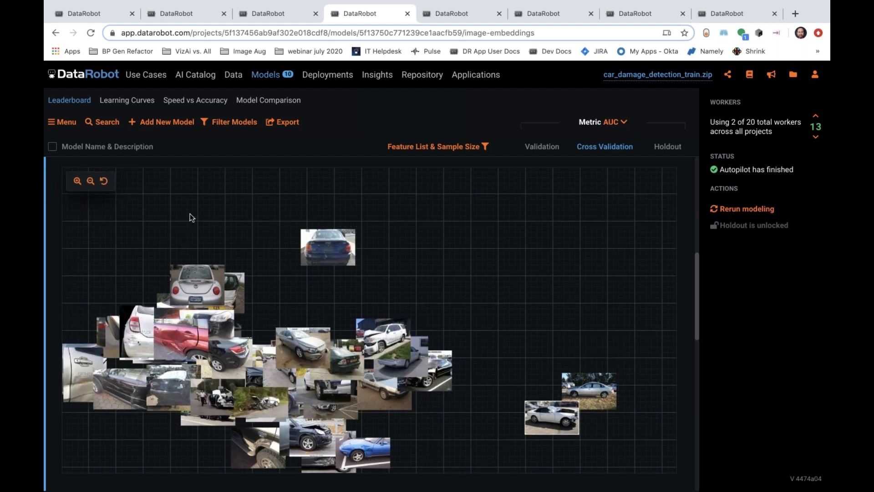
# - Filter the embeddings to 01-whole again and inspect the undamaged cars lying in the damage region
pyautogui.scroll(3, 190, 214)
pyautogui.click(111, 190)
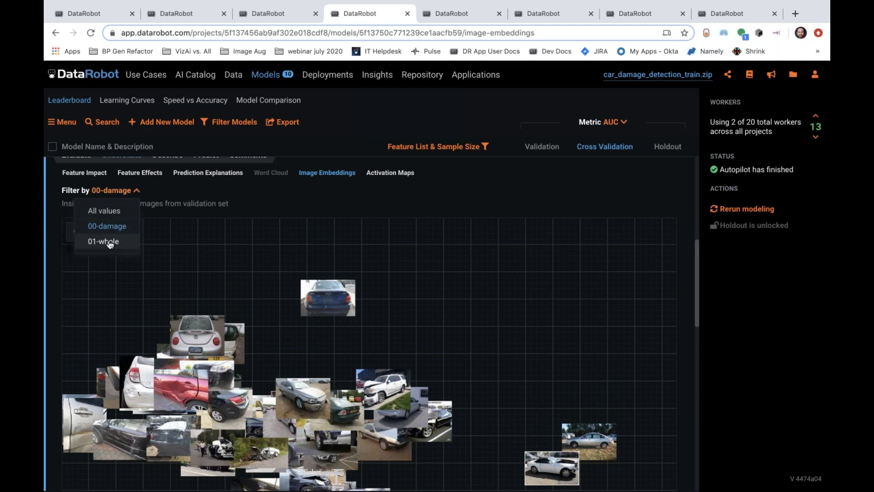
pyautogui.click(105, 241)
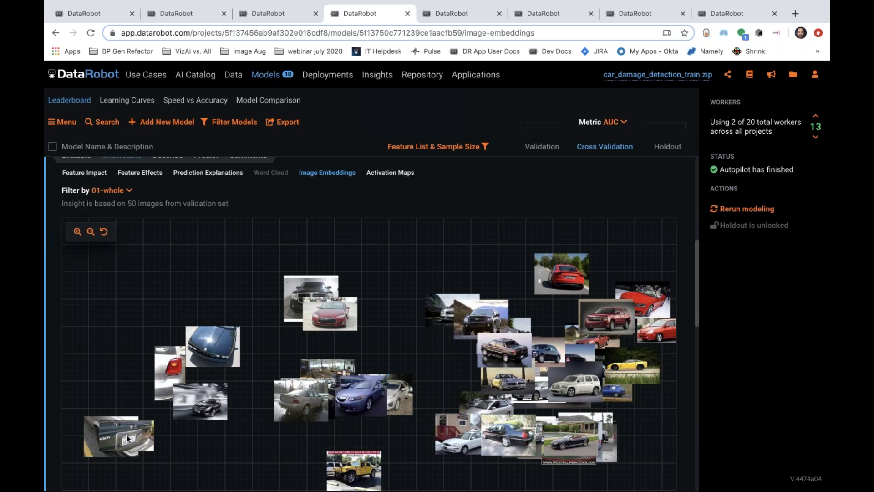
pyautogui.moveTo(190, 390)
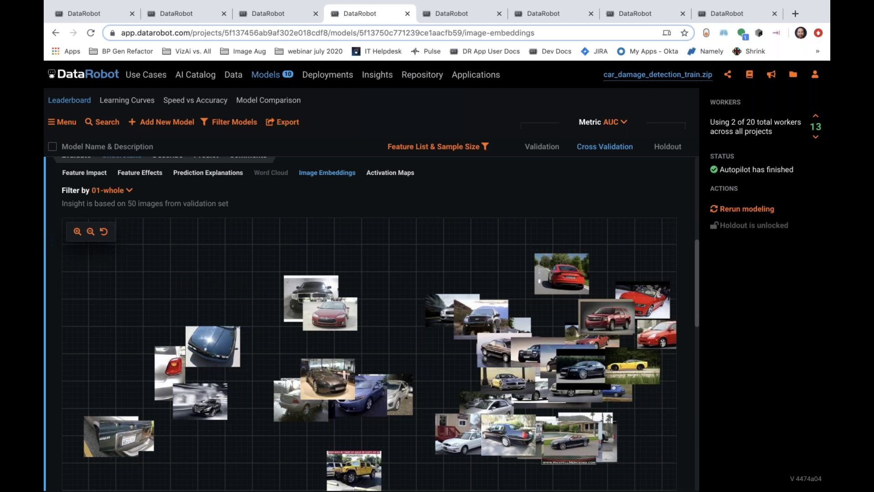
pyautogui.scroll(-2, 511, 360)
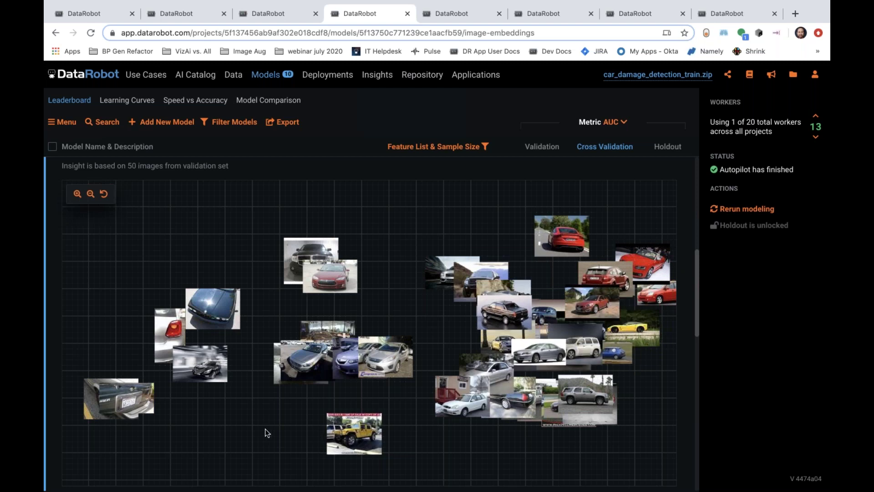
pyautogui.moveTo(145, 414)
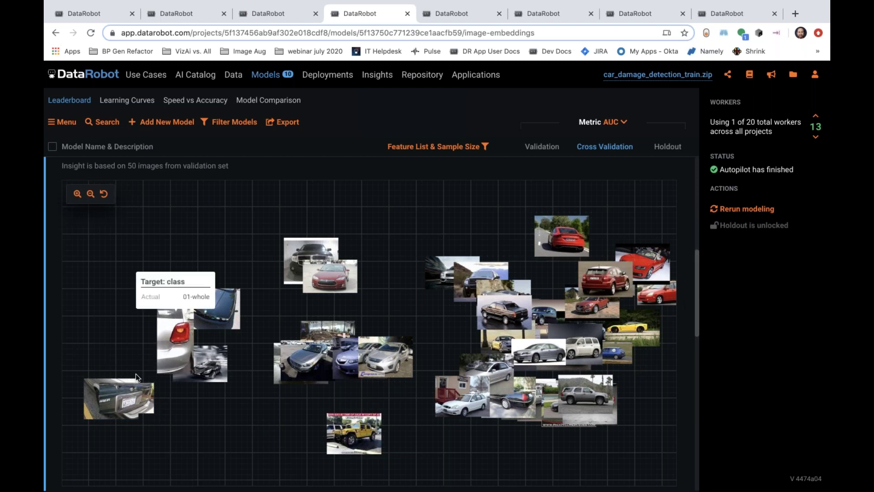
# - Return the embeddings filter to 00-damage to compare the same region with the damaged cars
pyautogui.scroll(1, 434, 253)
pyautogui.click(114, 171)
pyautogui.click(103, 204)
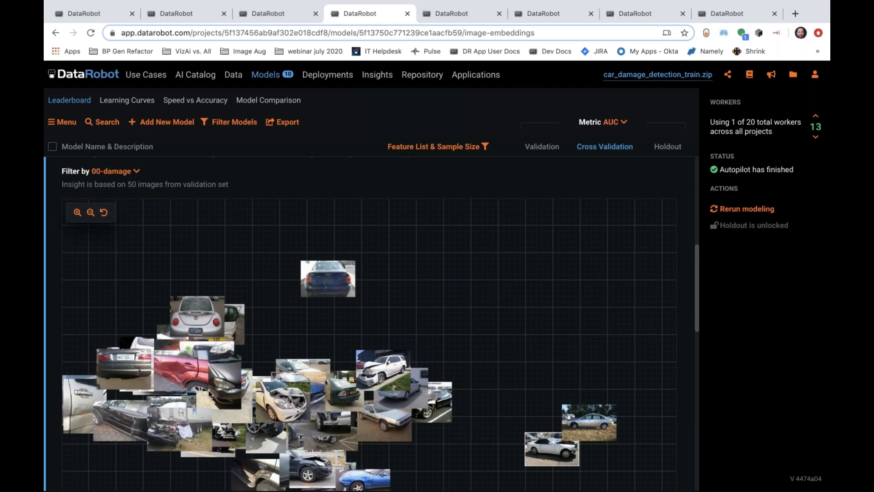
# - Set the embeddings filter to All values and examine the combined clusters, checking the actual class of a boundary image
pyautogui.click(110, 171)
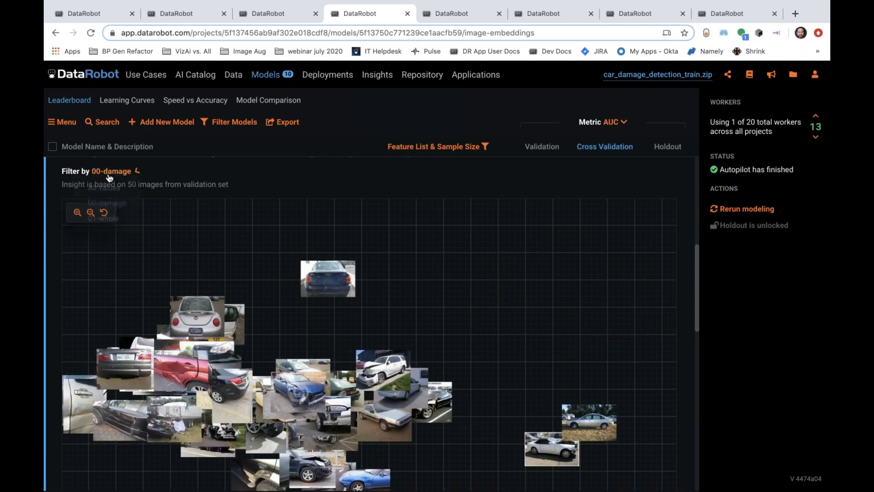
pyautogui.click(103, 190)
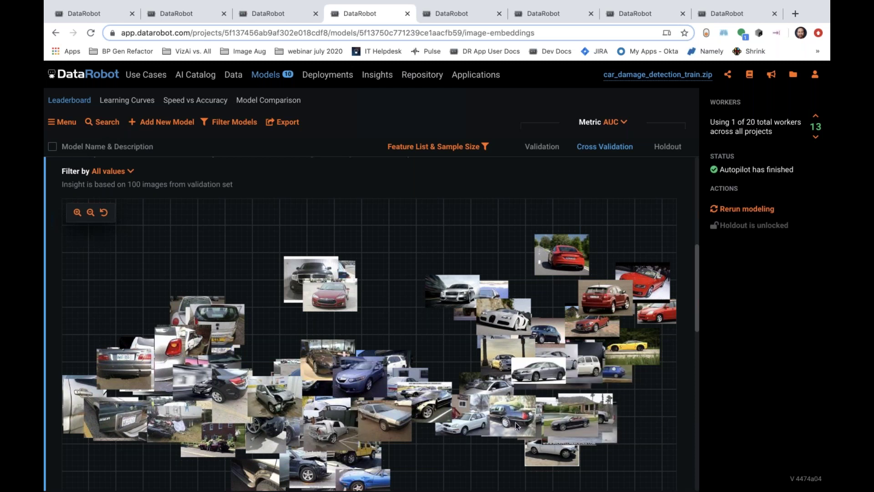
pyautogui.scroll(-1, 699, 271)
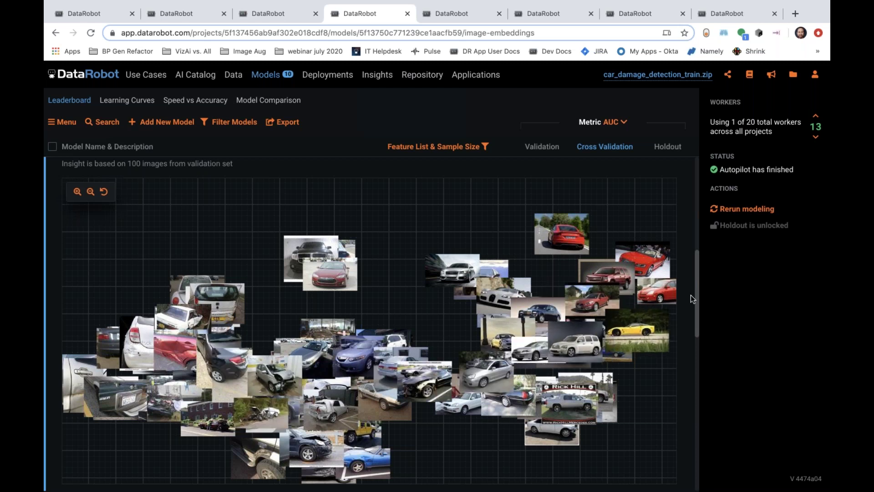
pyautogui.scroll(-1, 698, 304)
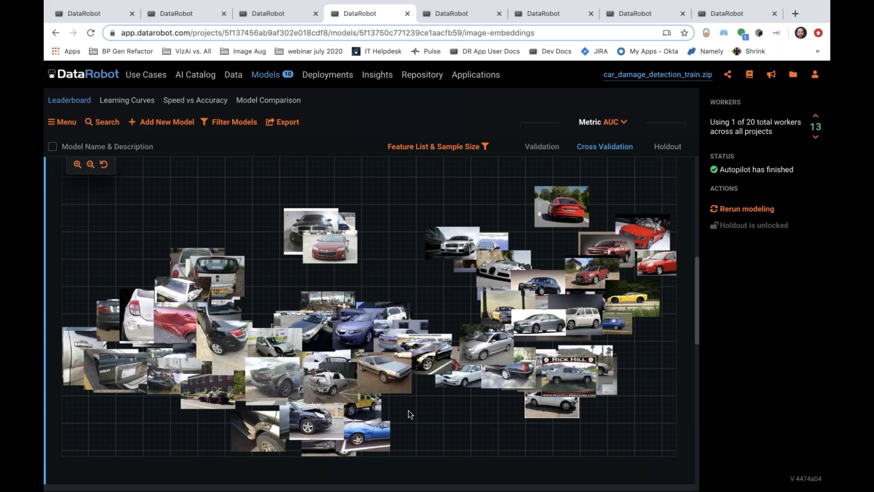
pyautogui.moveTo(417, 346)
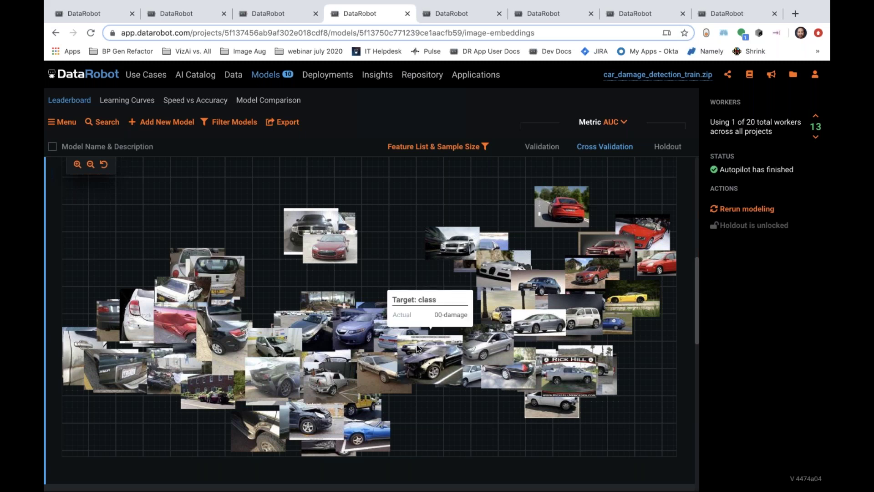
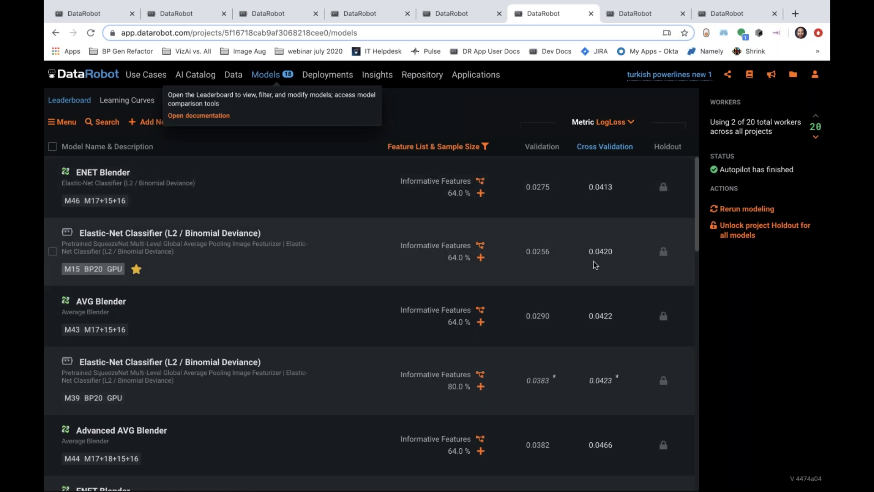
# - In the turkish powerlines project, open the activation maps of the starred Elastic-Net Classifier M15 and turn on their color overlay
pyautogui.moveTo(598, 252)
pyautogui.click(231, 247)
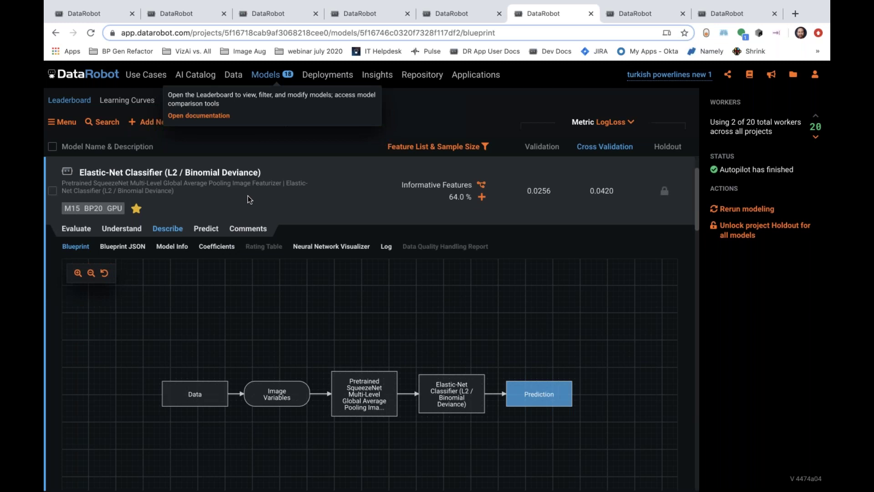
pyautogui.click(115, 232)
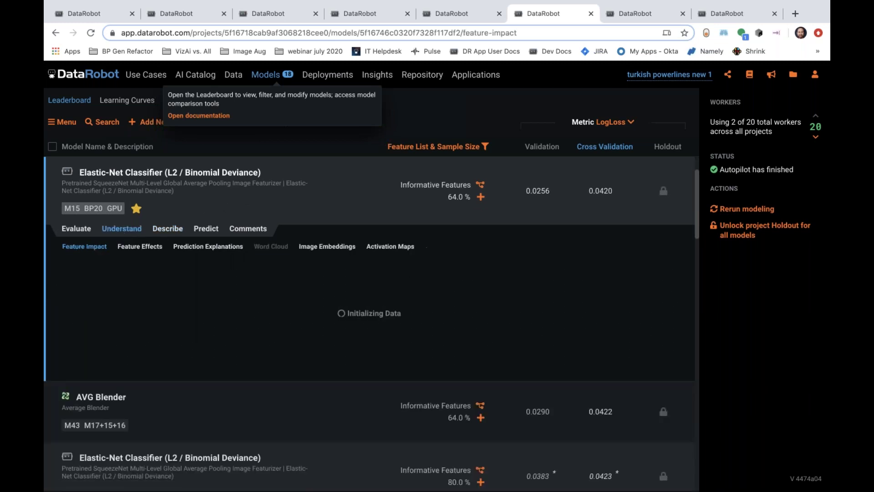
pyautogui.click(399, 247)
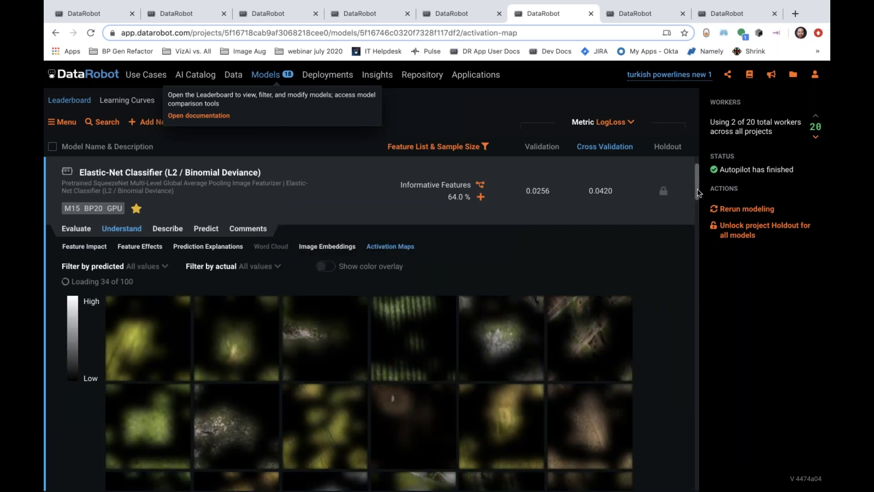
pyautogui.scroll(-2, 698, 195)
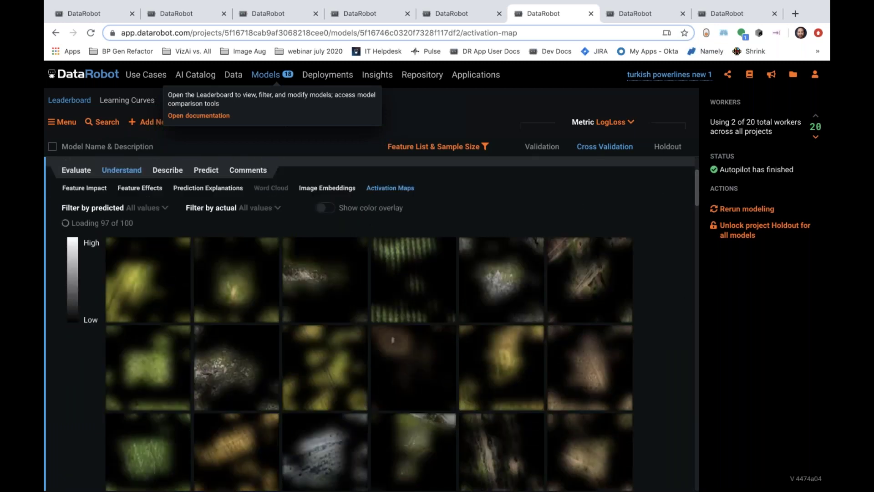
pyautogui.click(341, 212)
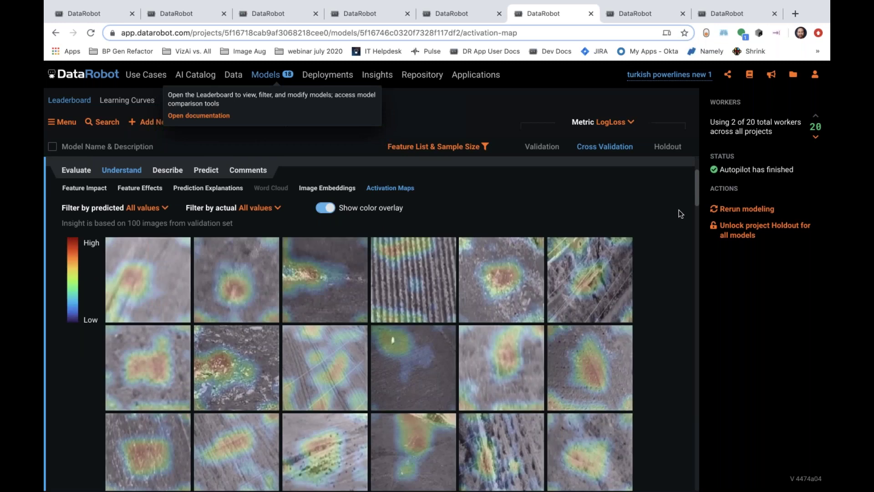
# - Filter the activation maps to actual class no_powerline and inspect the highlighted areas and predicted classes of the images
pyautogui.scroll(-2, 696, 193)
pyautogui.scroll(1, 697, 192)
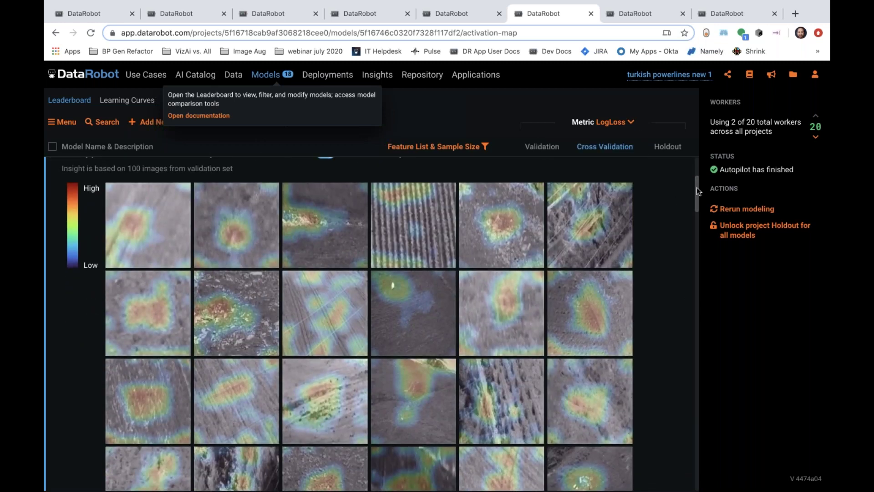
pyautogui.scroll(1, 567, 221)
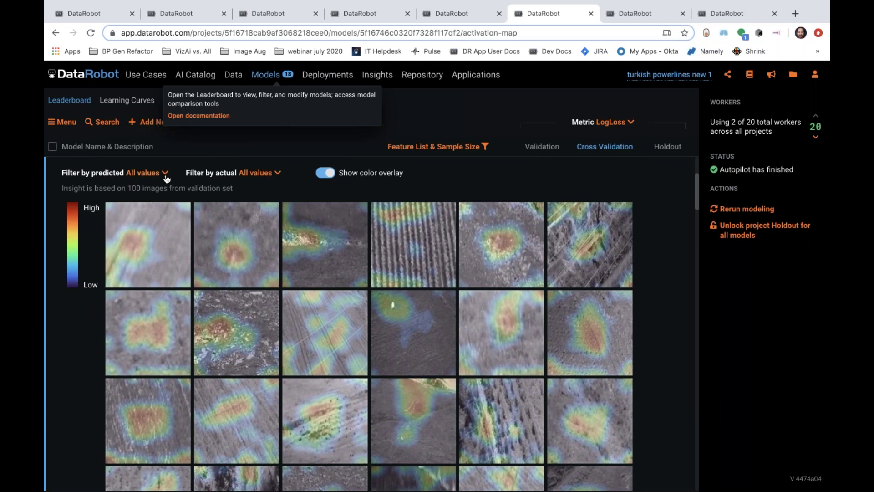
pyautogui.click(269, 178)
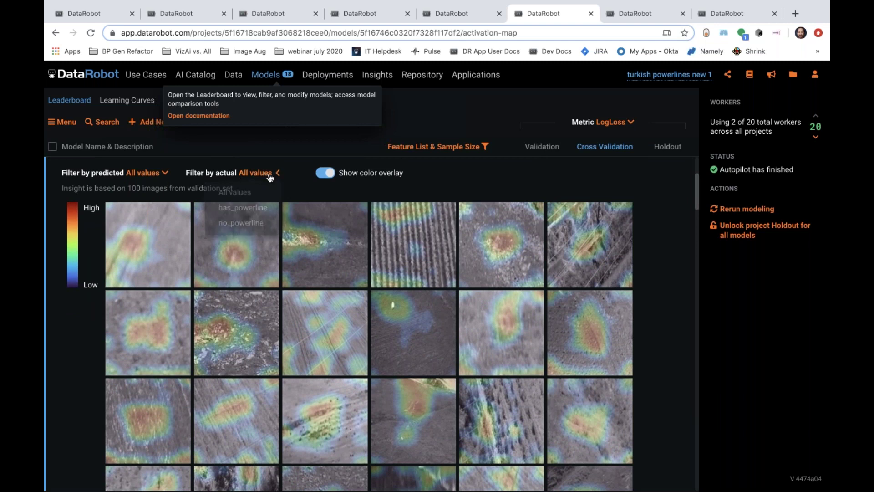
pyautogui.click(239, 227)
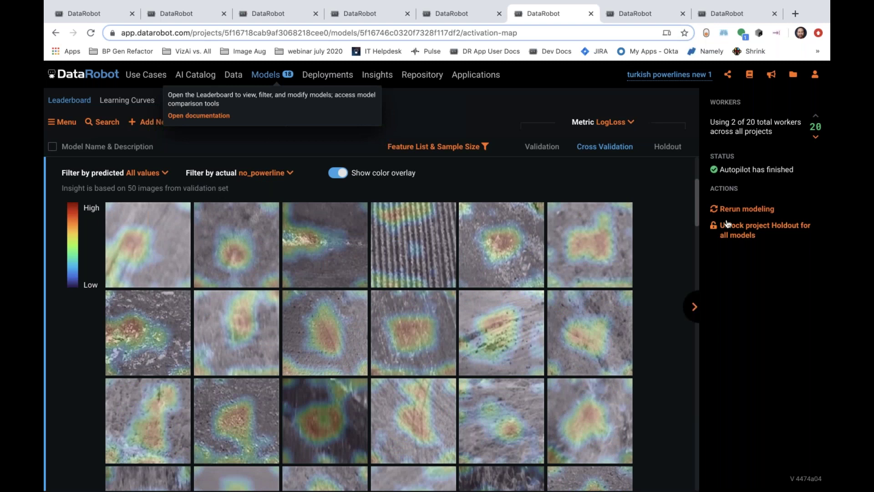
pyautogui.moveTo(313, 334)
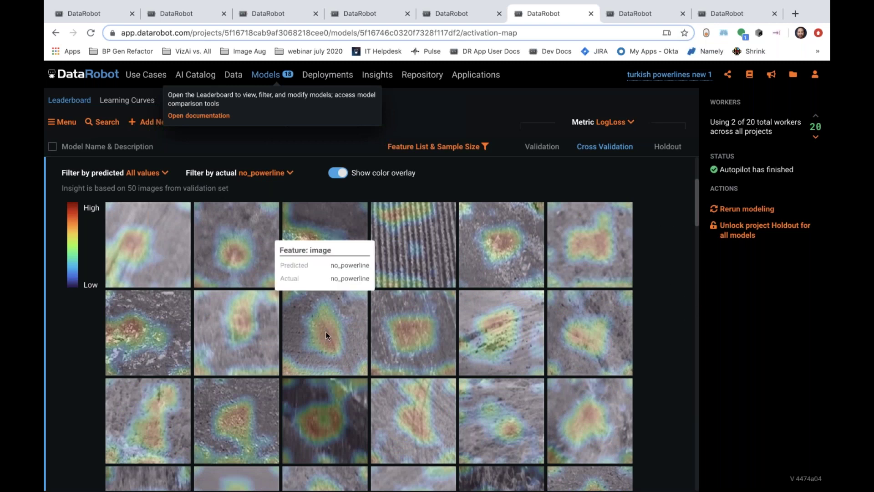
pyautogui.moveTo(414, 329)
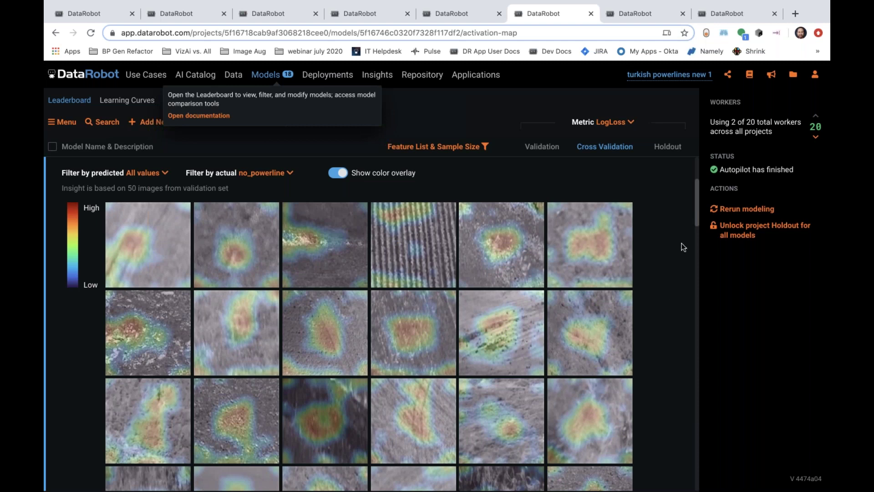
pyautogui.moveTo(695, 209)
pyautogui.mouseDown()
pyautogui.moveTo(690, 242)
pyautogui.moveTo(692, 206)
pyautogui.mouseUp()
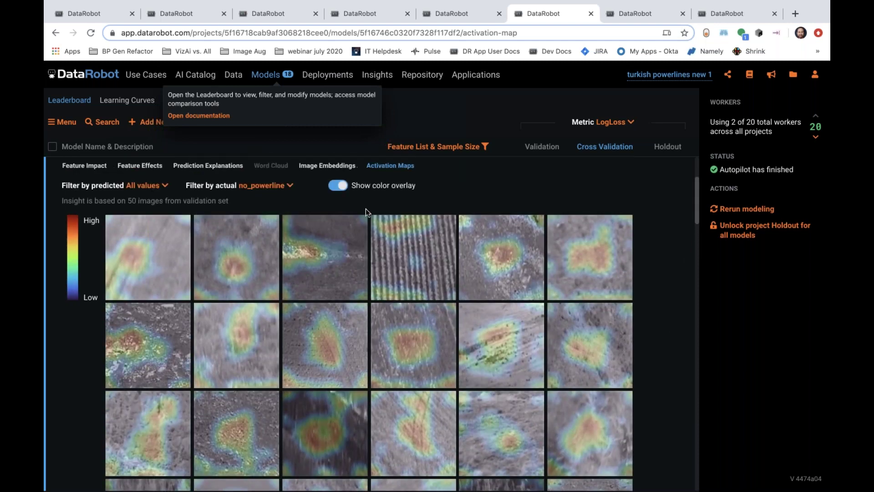
# - Switch the actual class filter to has_powerline and compare the highlighted areas and predicted classes in the first image rows
pyautogui.click(270, 186)
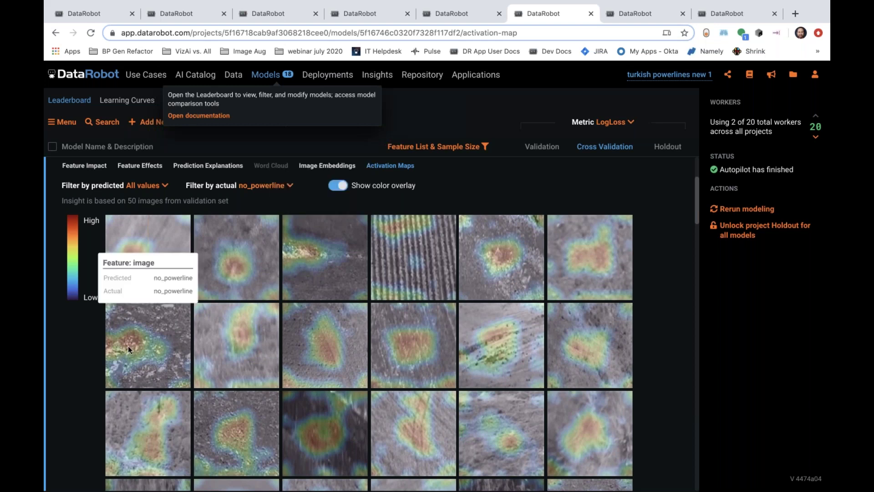
pyautogui.click(264, 193)
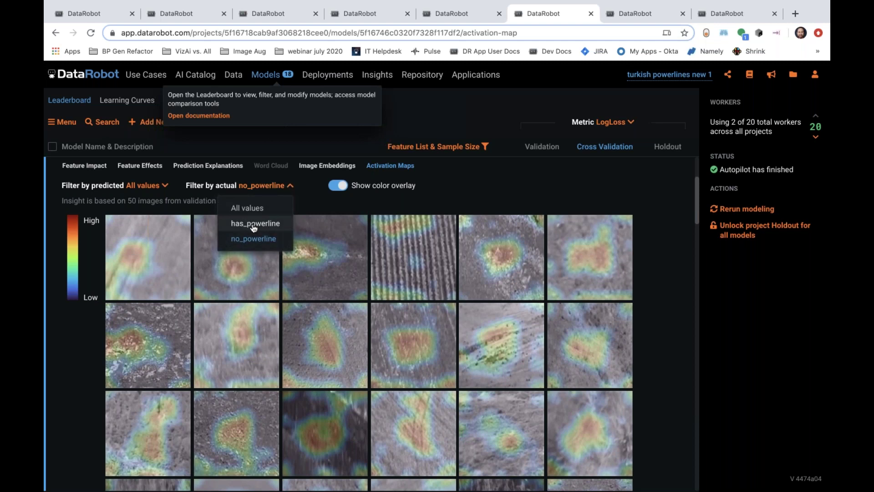
pyautogui.click(253, 225)
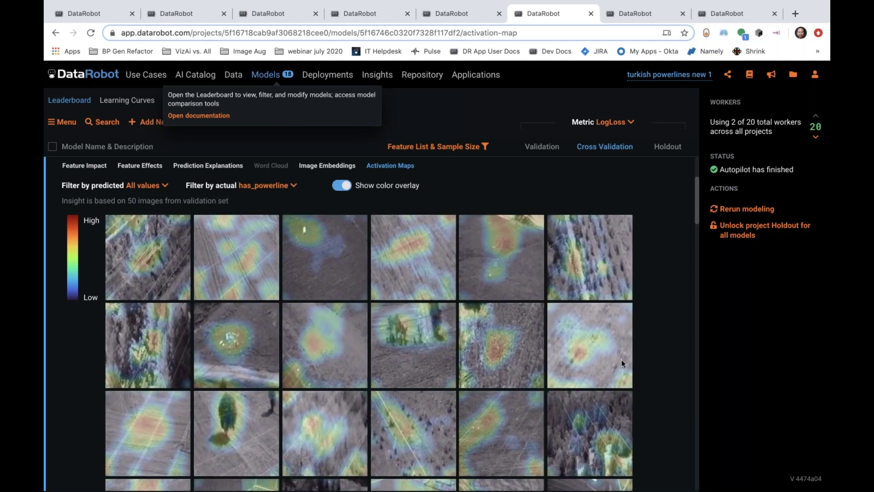
pyautogui.scroll(-2, 697, 217)
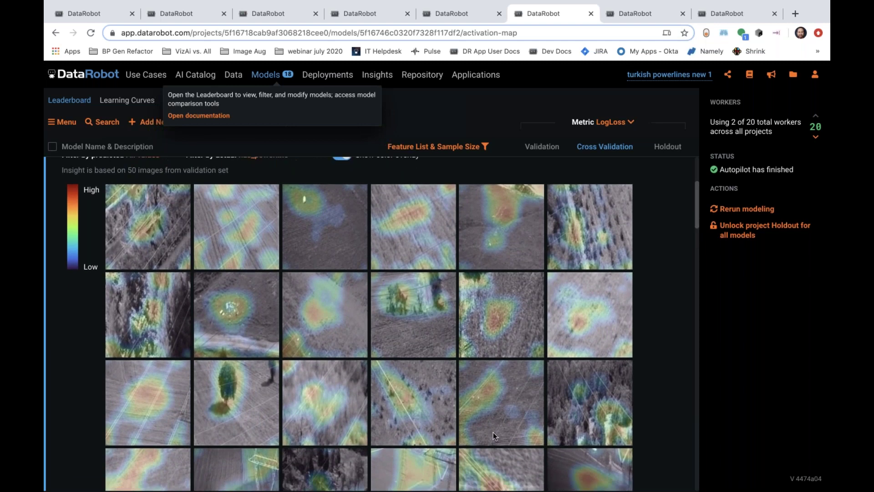
pyautogui.moveTo(385, 384)
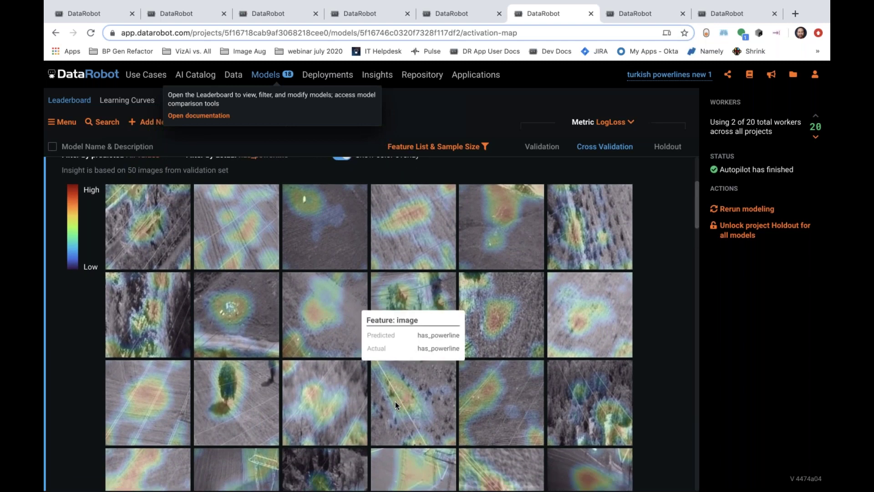
pyautogui.moveTo(145, 397)
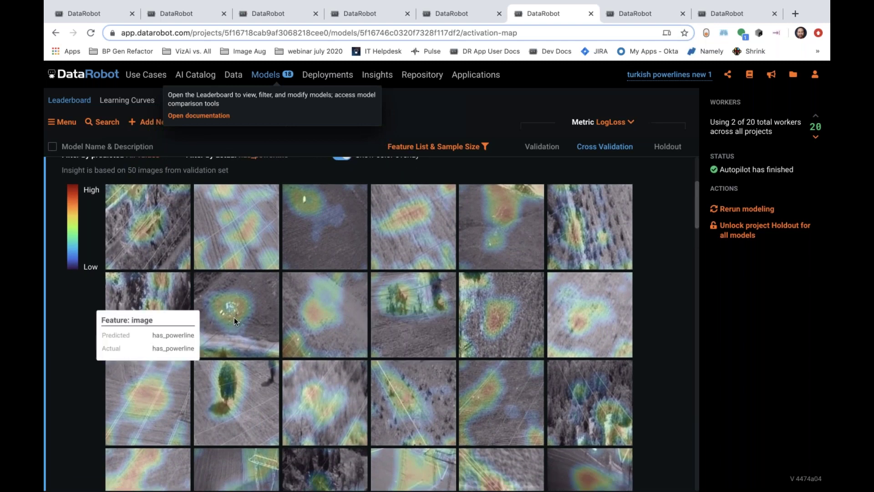
pyautogui.moveTo(246, 240)
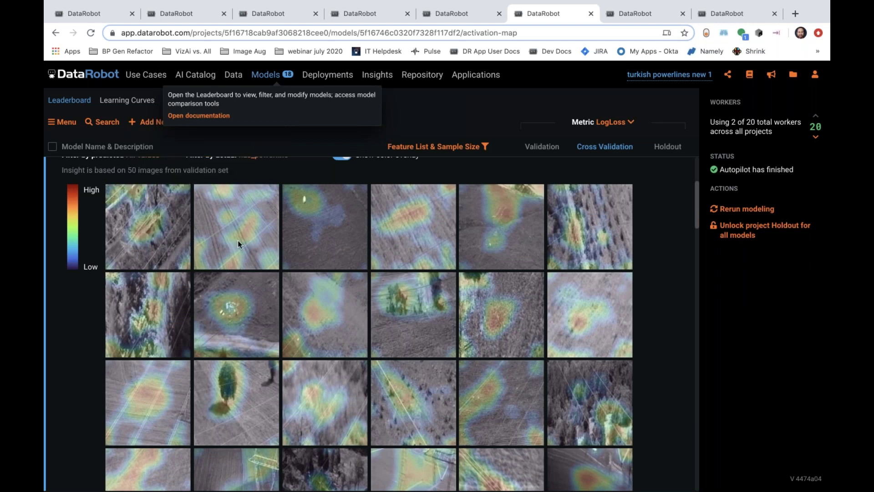
# - Examine further has_powerline activation maps for attention on trees, pylons and lines, checking the class of a pylon image
pyautogui.moveTo(230, 387)
pyautogui.scroll(-1, 700, 211)
pyautogui.scroll(-1, 700, 211)
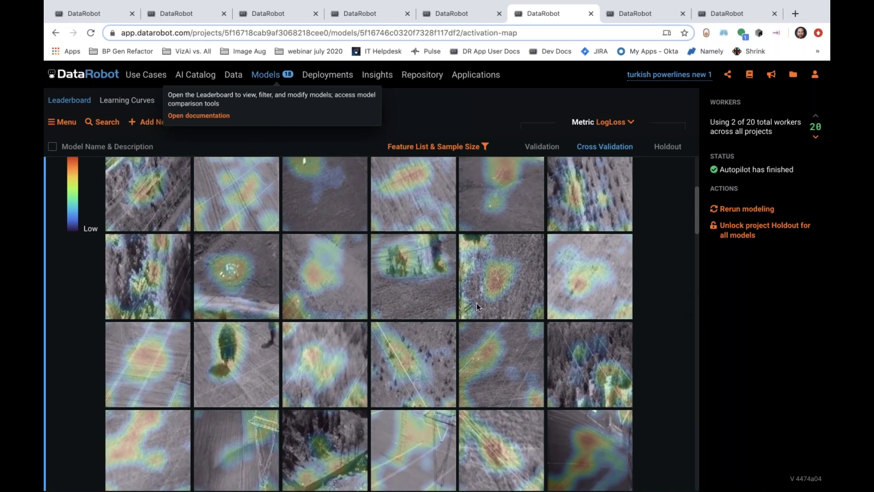
pyautogui.moveTo(403, 314)
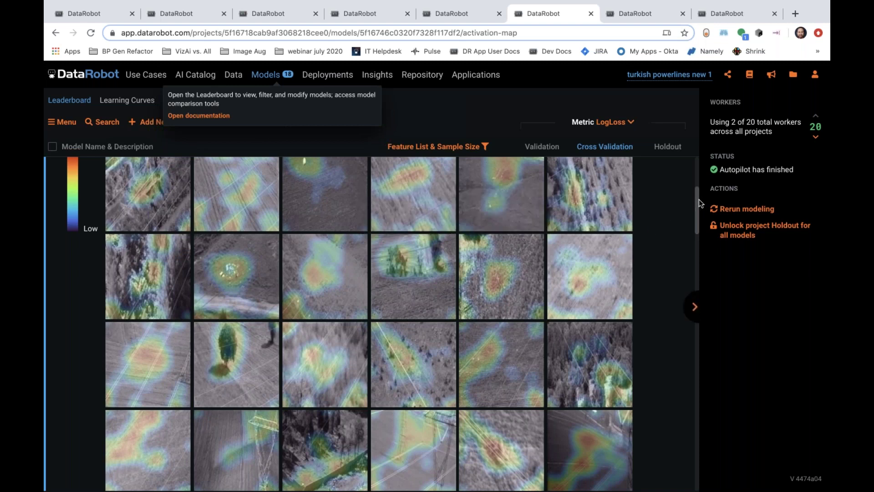
pyautogui.scroll(-3, 694, 209)
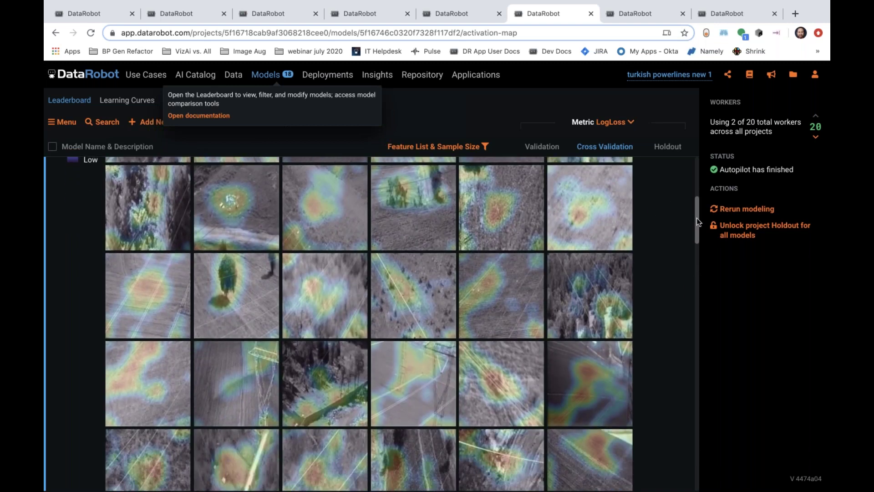
pyautogui.moveTo(696, 217); pyautogui.dragTo(690, 229)
pyautogui.moveTo(269, 293)
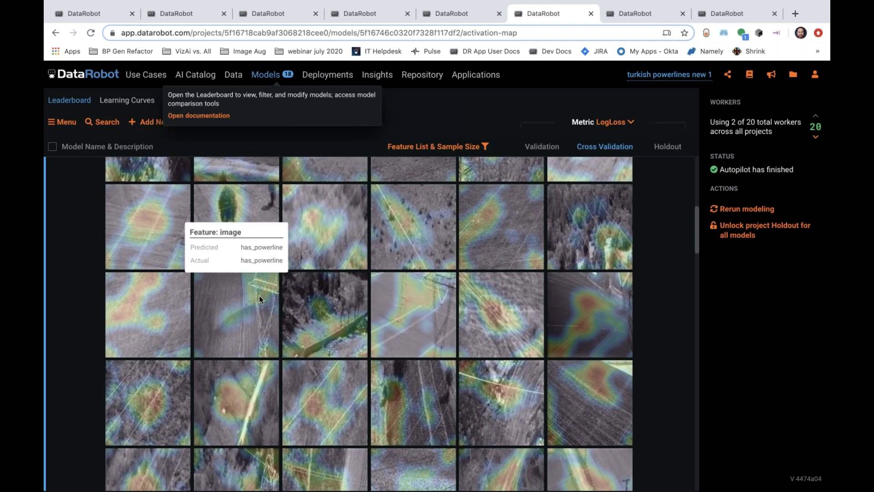
pyautogui.moveTo(696, 231); pyautogui.dragTo(700, 206)
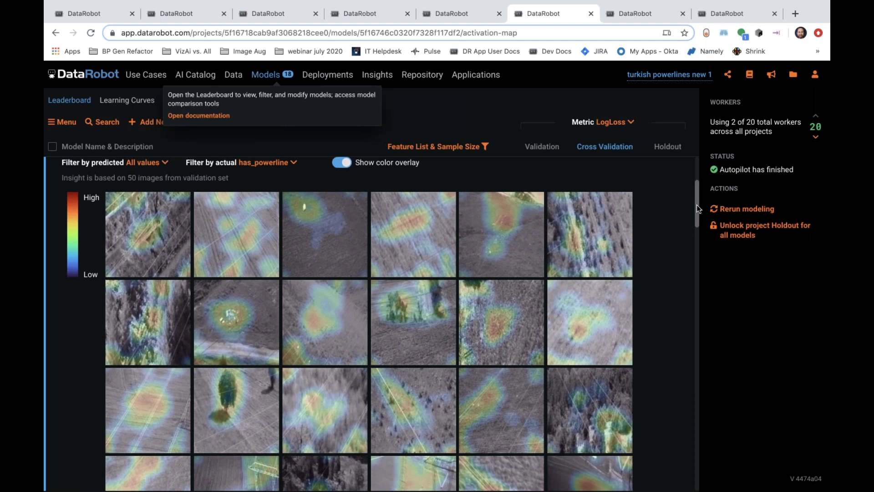
pyautogui.scroll(3, 697, 204)
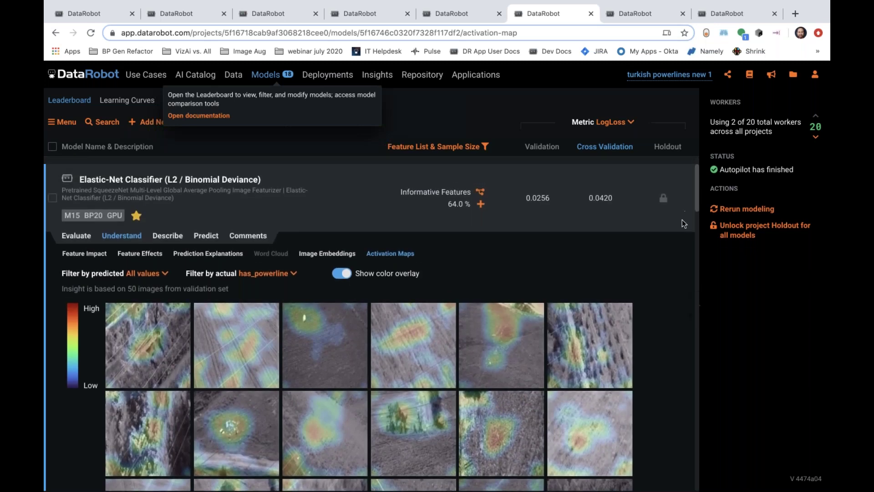
# - Open the Advanced Tuning settings of the starred Elastic-Net Classifier M15
pyautogui.click(217, 192)
pyautogui.click(217, 192)
pyautogui.click(76, 228)
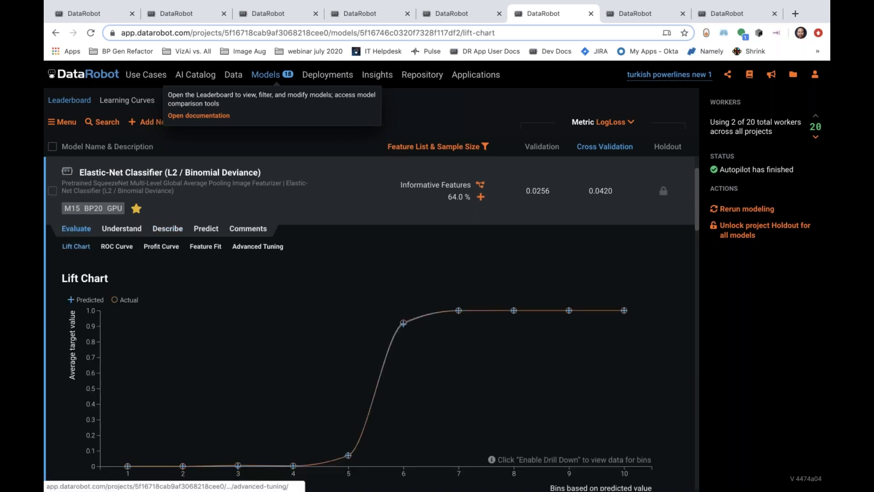
pyautogui.click(258, 247)
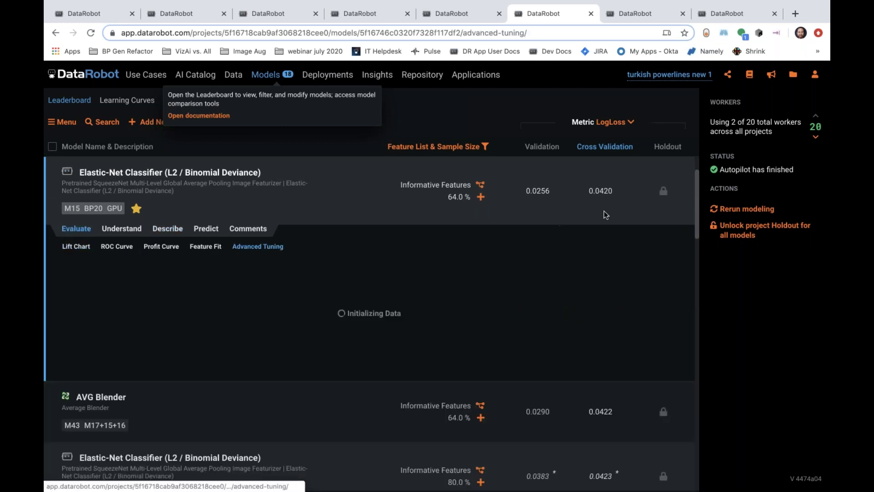
# - Set use_medium_level_features and use_high_level_features of the SqueezeNet featurizer to False and start tuning the model
pyautogui.moveTo(700, 194); pyautogui.dragTo(701, 212)
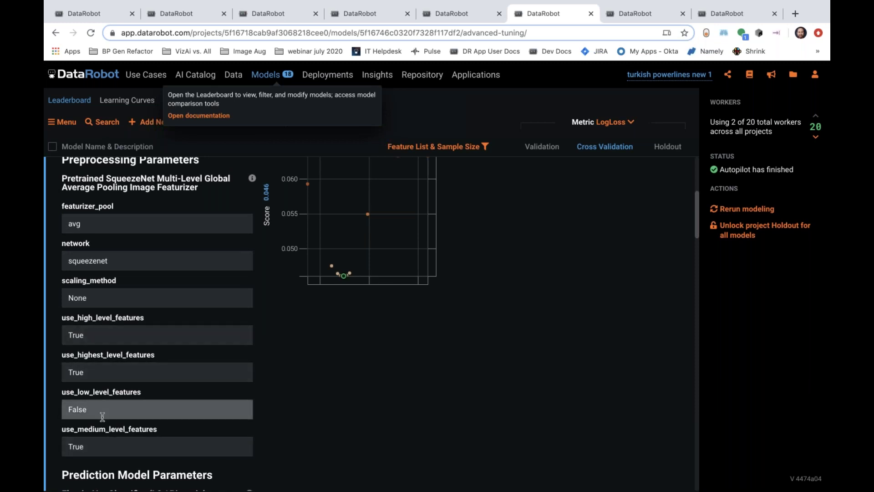
pyautogui.click(89, 447)
pyautogui.click(90, 429)
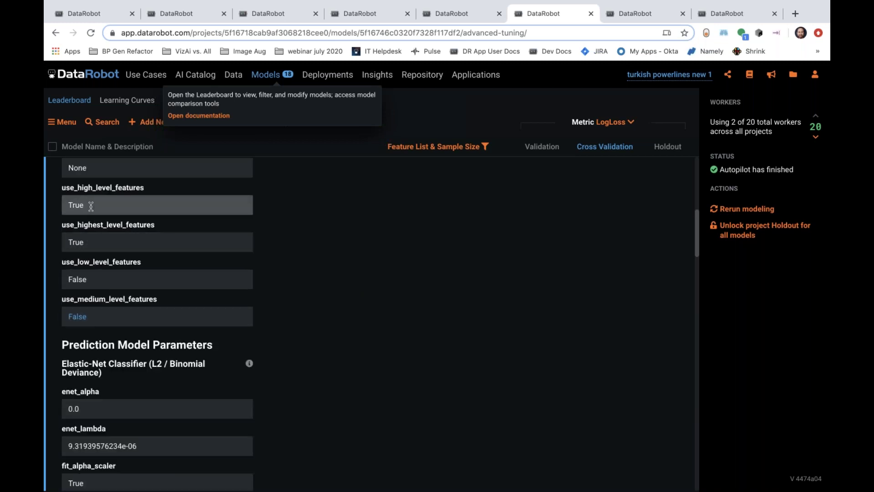
pyautogui.click(90, 205)
pyautogui.click(91, 318)
pyautogui.click(112, 362)
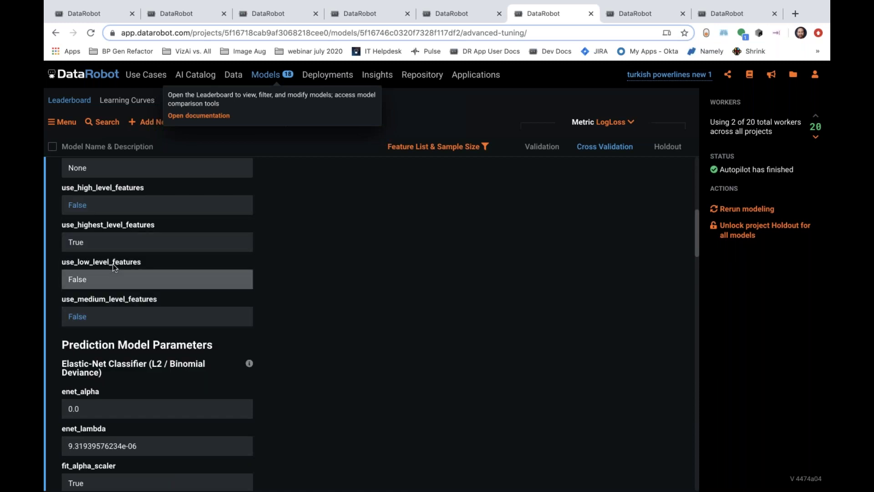
pyautogui.scroll(-10, 114, 268)
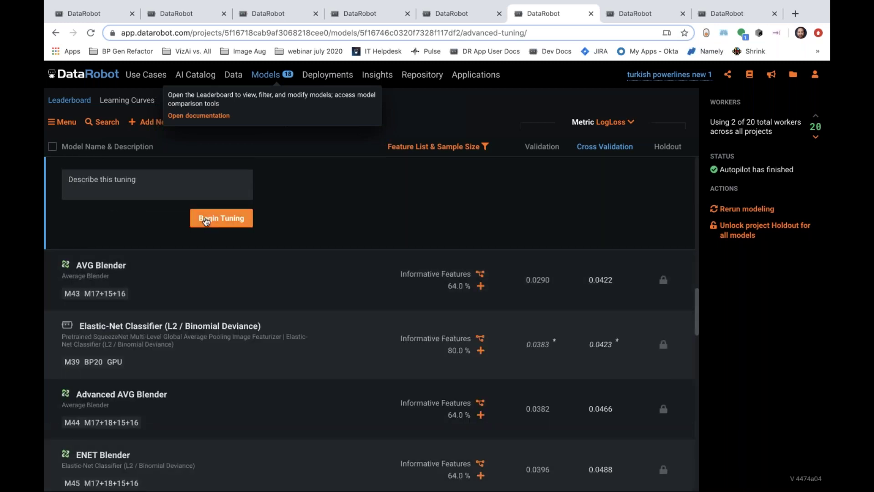
pyautogui.click(206, 219)
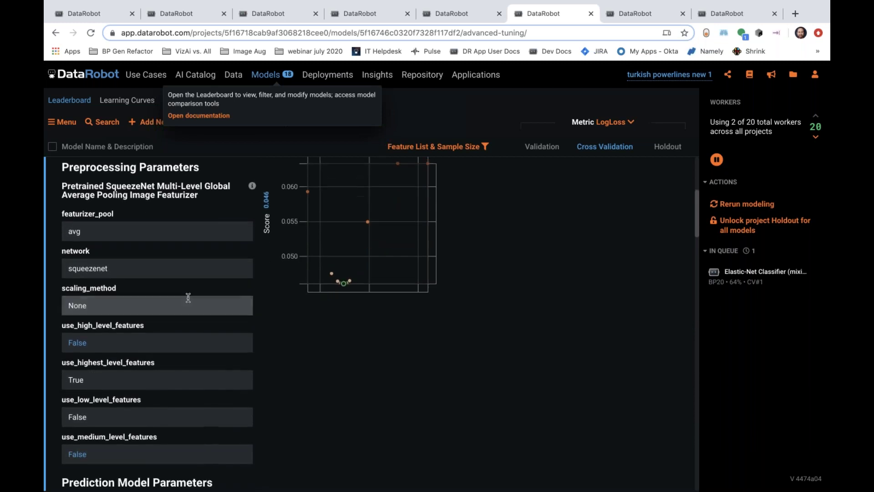
# - Set use_high_level_features to True and use_highest_level_features to False, and start a second tuning run
pyautogui.click(93, 335)
pyautogui.click(90, 438)
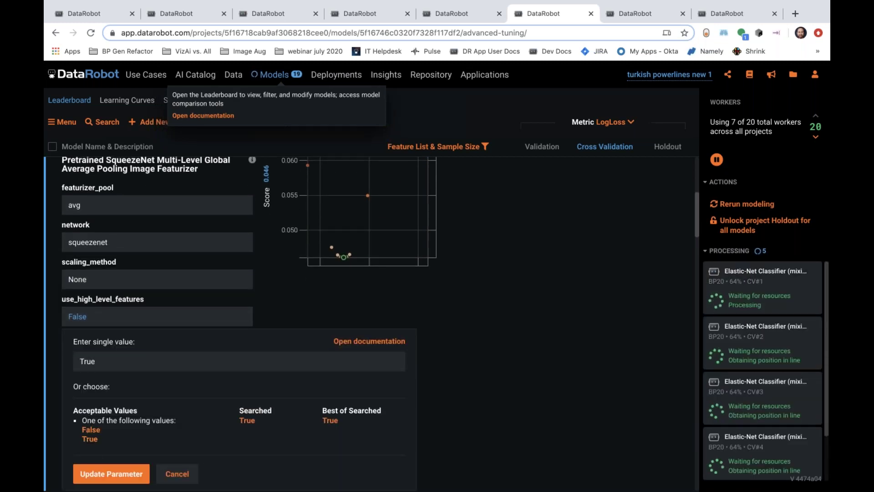
pyautogui.click(111, 473)
pyautogui.click(85, 358)
pyautogui.click(89, 429)
pyautogui.click(111, 474)
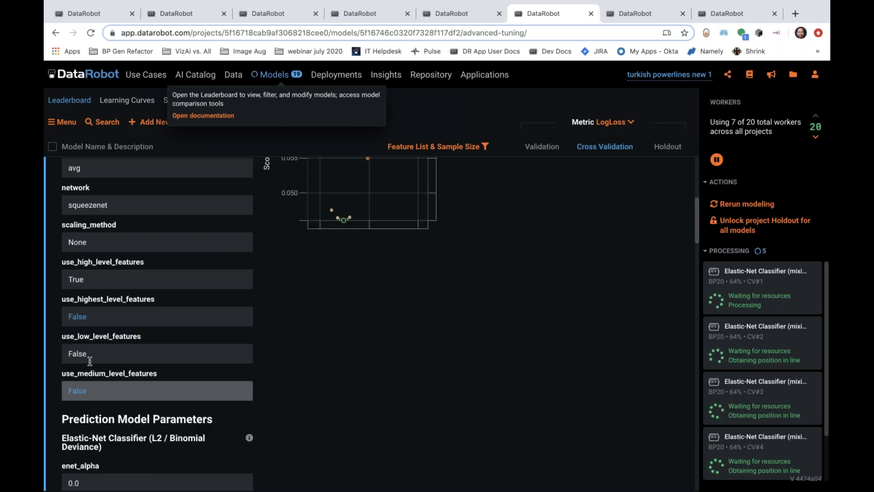
pyautogui.scroll(-3, 91, 274)
pyautogui.scroll(-6, 158, 318)
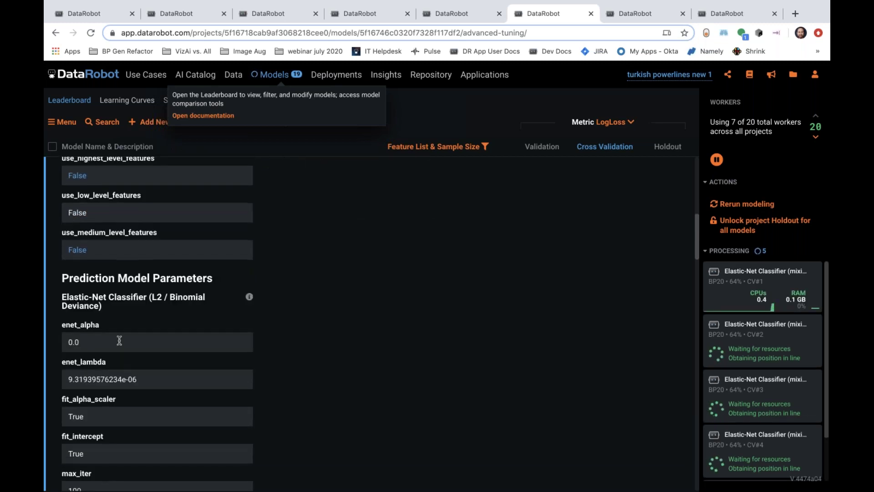
pyautogui.click(221, 471)
# - Set use_low_level_features to True and use_high_level_features to False for the SqueezeNet featurizer, and start a third tuning run
pyautogui.scroll(-2, 147, 325)
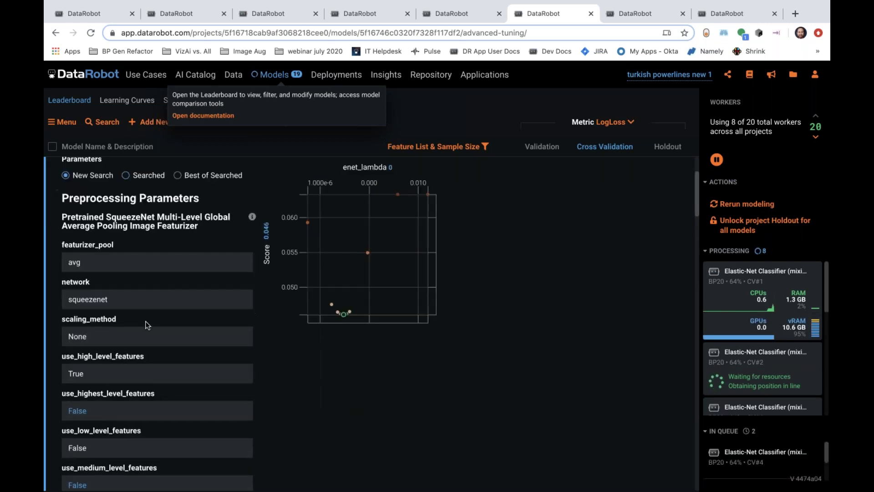
pyautogui.click(94, 448)
pyautogui.scroll(-3, 94, 424)
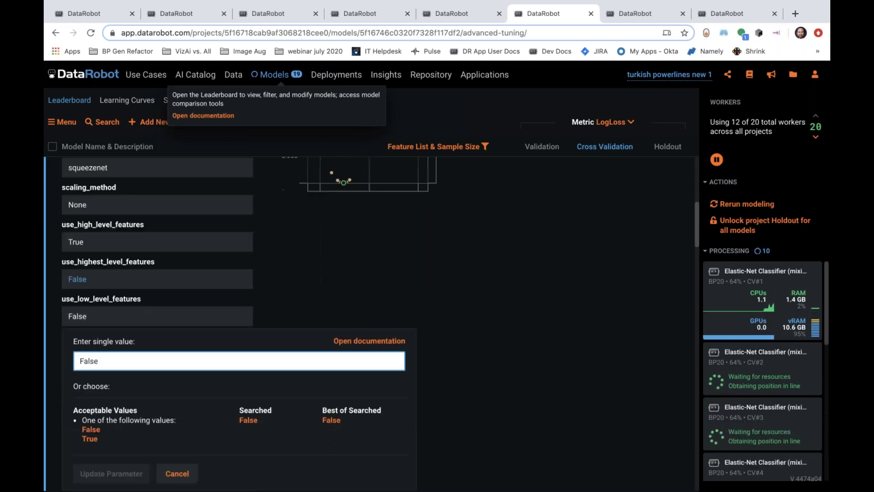
pyautogui.click(89, 438)
pyautogui.click(100, 474)
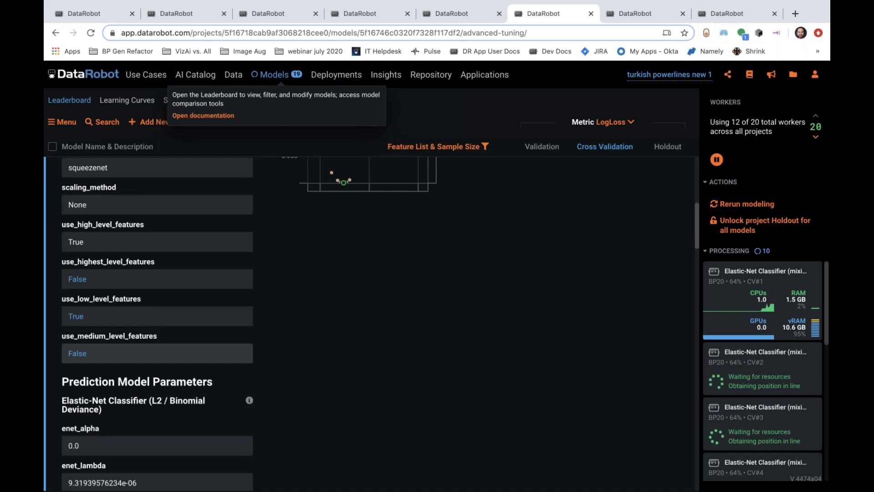
pyautogui.click(100, 242)
pyautogui.click(92, 355)
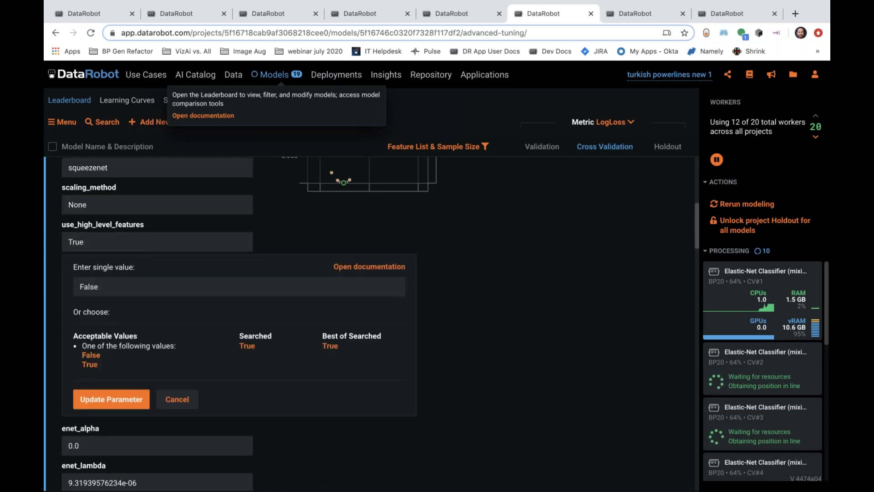
pyautogui.click(101, 400)
pyautogui.scroll(-1, 126, 355)
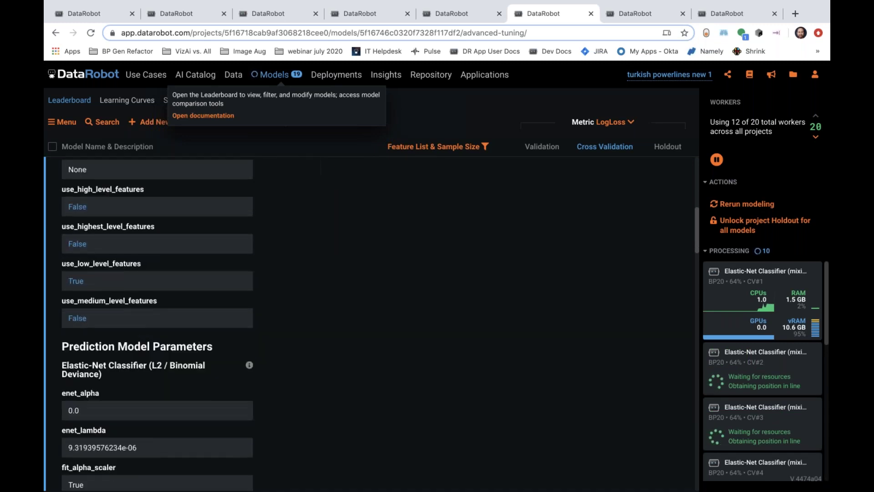
pyautogui.scroll(-7, 155, 319)
pyautogui.click(222, 432)
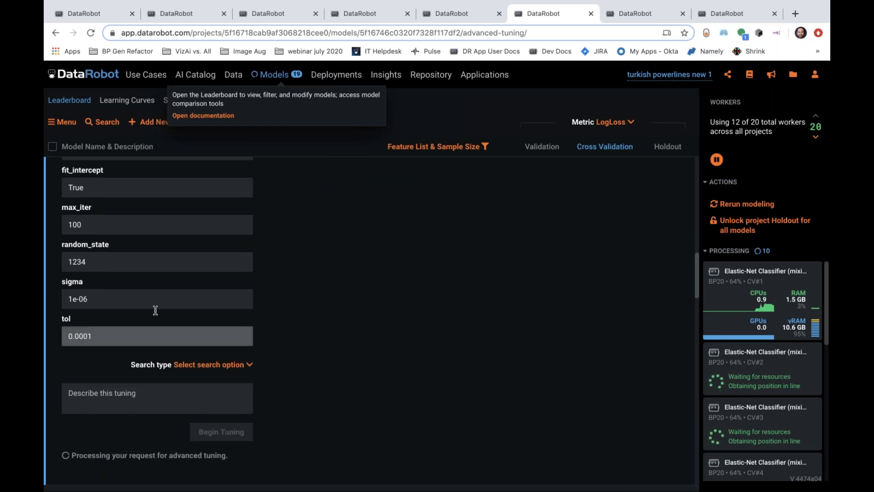
# - Set use_medium_level_features to True and use_low_level_features back to False, and start a fourth tuning run
pyautogui.scroll(6, 143, 302)
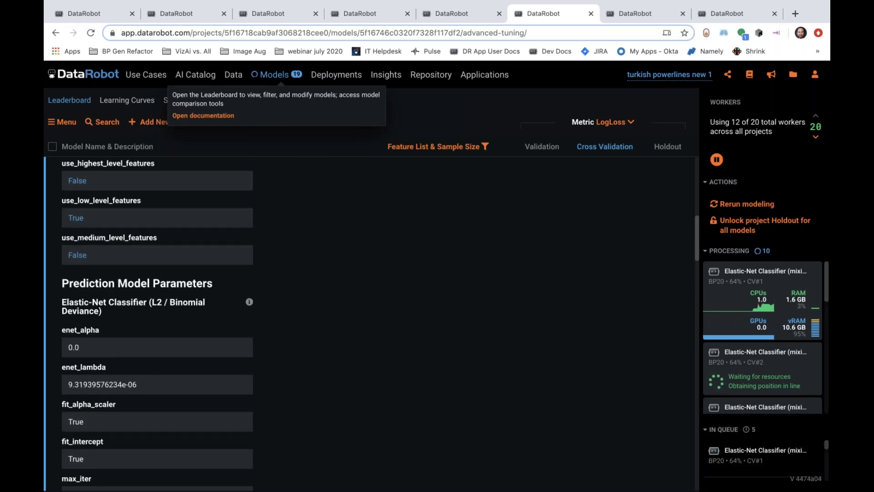
pyautogui.click(137, 255)
pyautogui.click(89, 377)
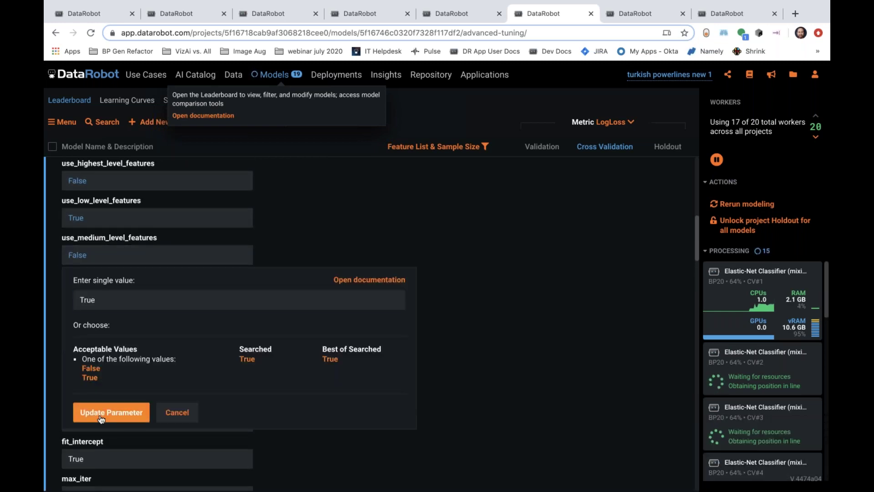
pyautogui.click(111, 412)
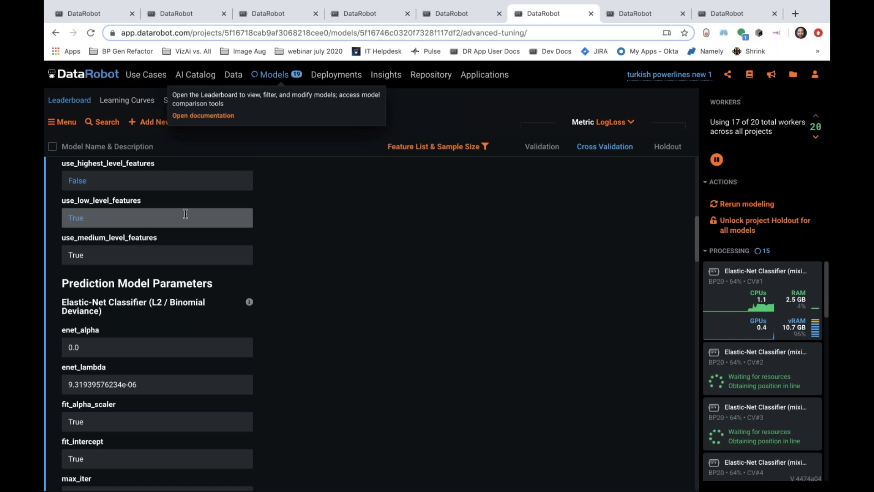
pyautogui.click(114, 218)
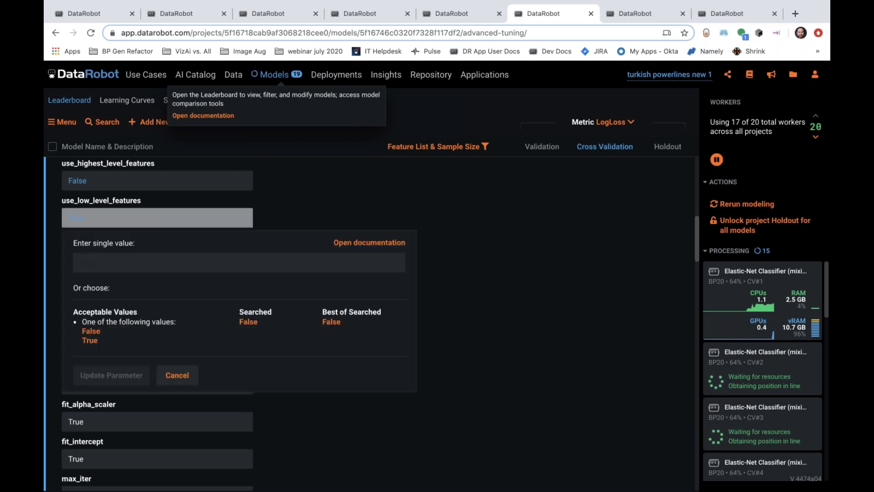
pyautogui.click(91, 331)
pyautogui.click(104, 376)
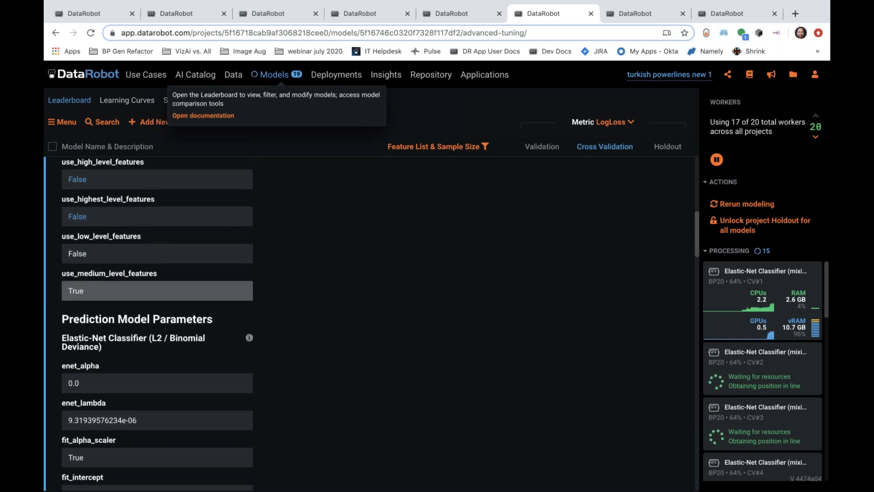
pyautogui.scroll(-10, 204, 371)
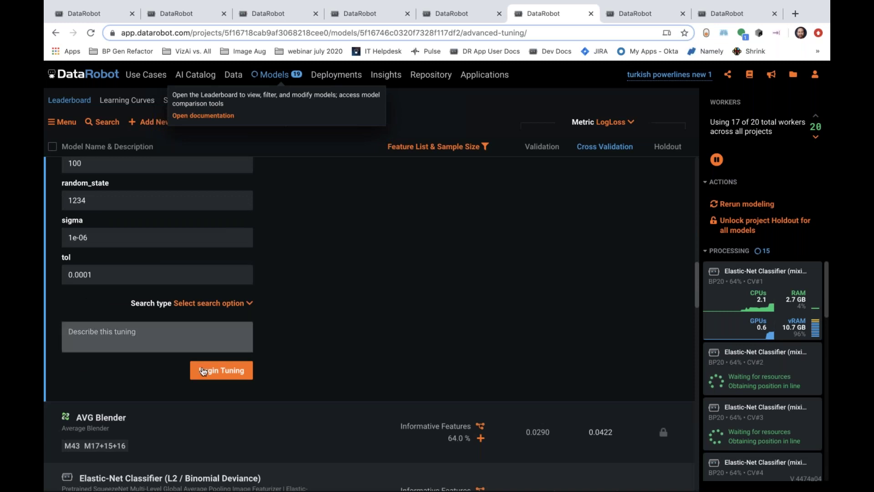
pyautogui.click(203, 371)
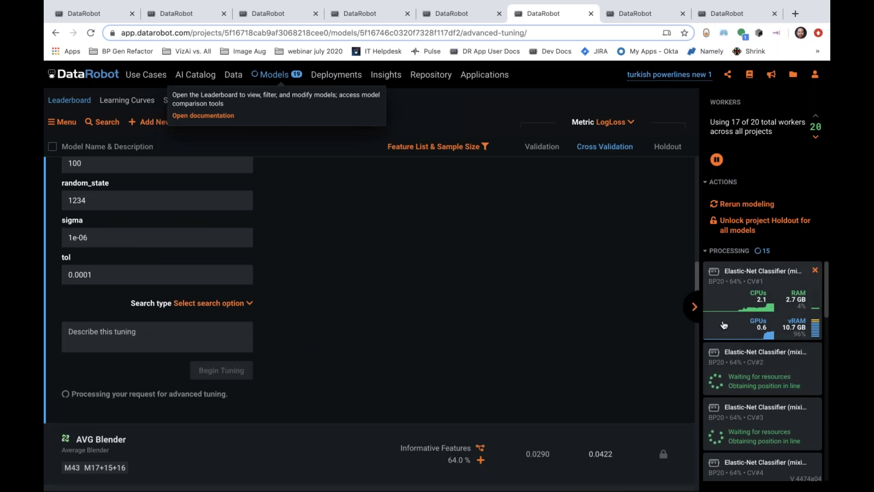
# - Switch from DataRobot to the full-screen presentation slide "Case 5: Power Lines"
pyautogui.hotkey('ctrl', 'Right')
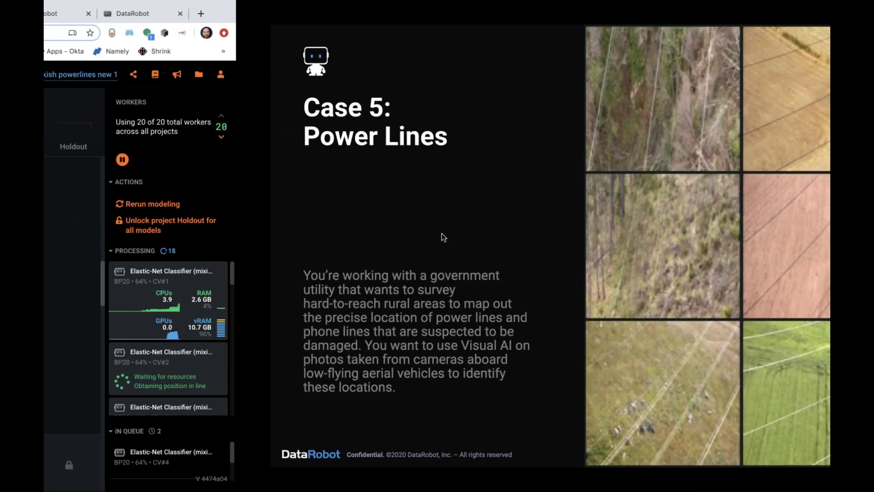
pyautogui.hotkey('ctrl', 'Left')
pyautogui.hotkey('ctrl', 'Left')
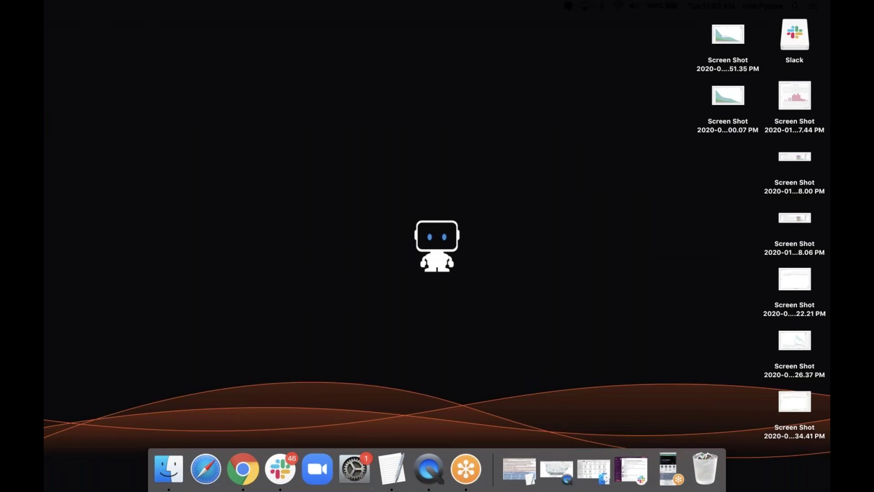
pyautogui.hotkey('ctrl', 'Right')
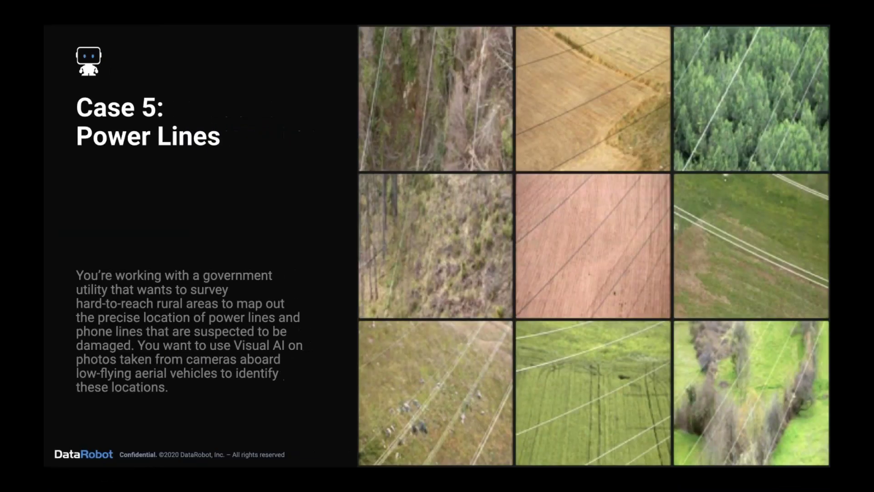
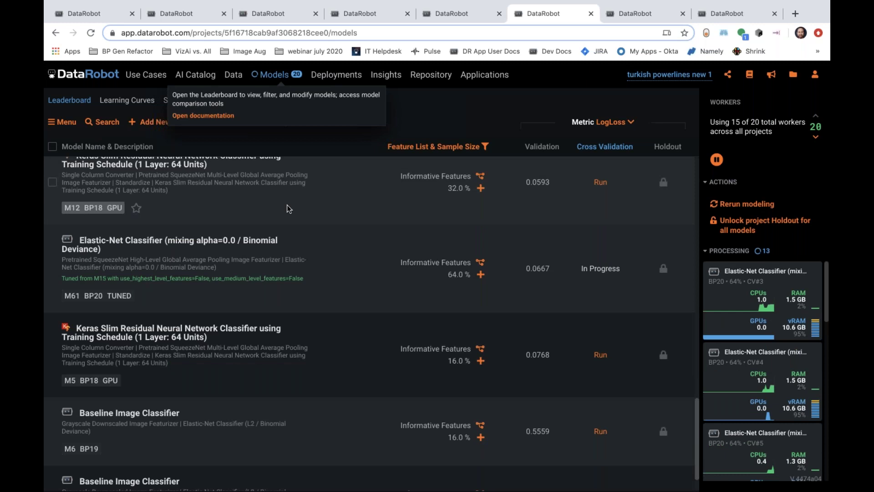
# - Check the turkish powerlines new 1 leaderboard for the models tuned from M15 and their validation scores
pyautogui.scroll(20, 286, 205)
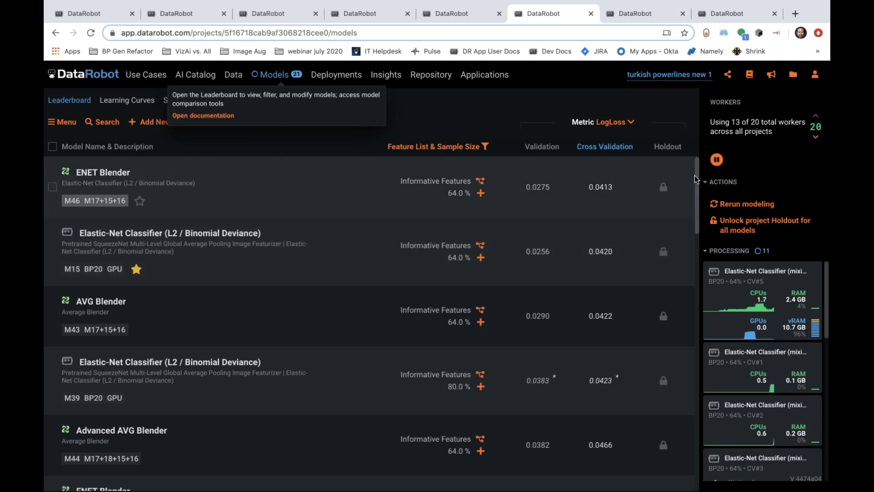
pyautogui.moveTo(700, 188); pyautogui.dragTo(691, 239)
pyautogui.scroll(-6, 692, 238)
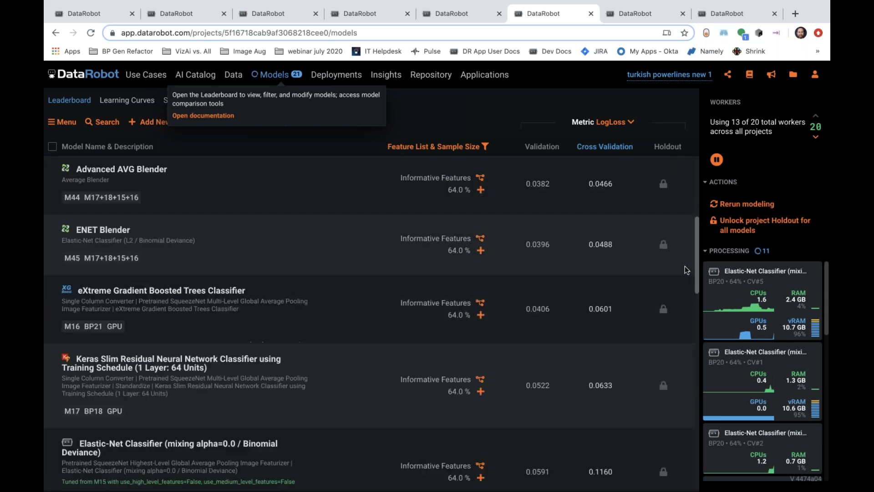
pyautogui.scroll(8, 694, 265)
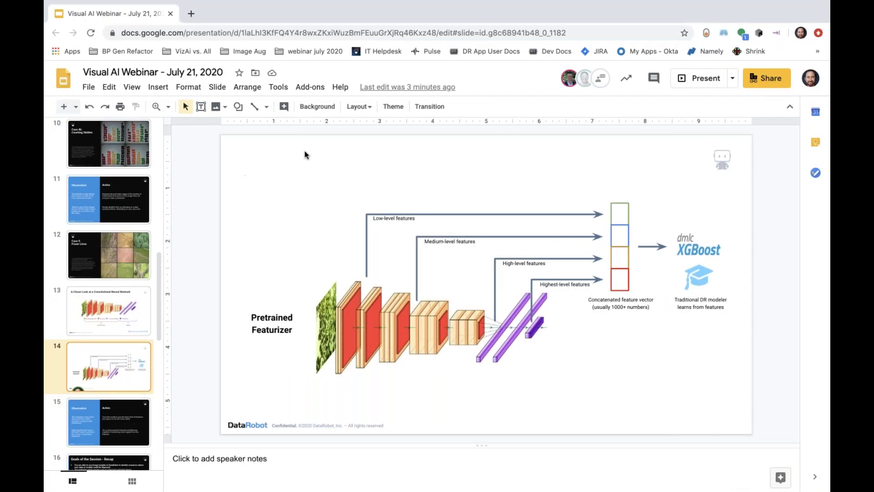
# - Present the Google Slides diagram of the pretrained featurizer's low- to highest-level features, and return to the DataRobot leaderboard
pyautogui.click(705, 78)
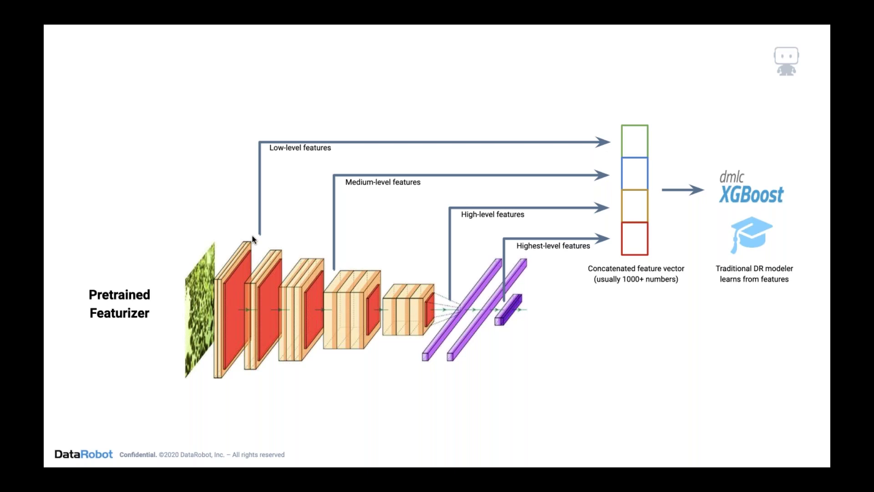
pyautogui.hotkey('ctrl', 'Left')
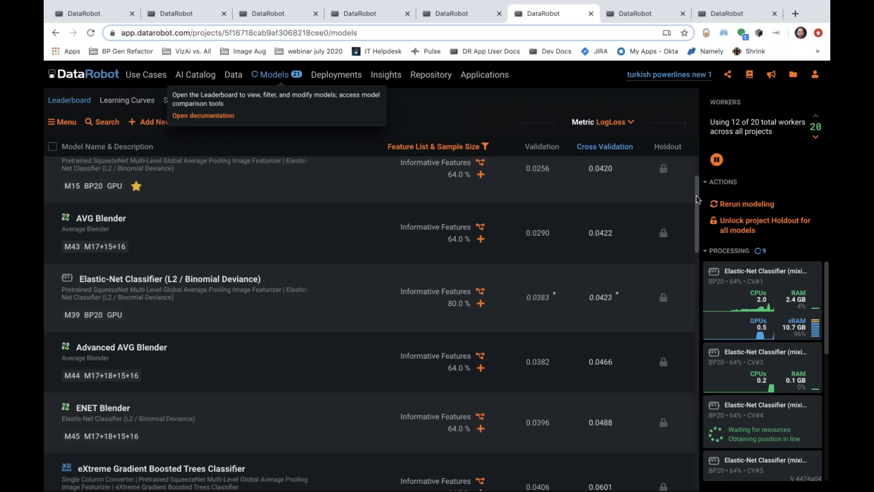
# - Compare the cross-validation scores of tuned models M61 and M56 with the original M15 and the top leaderboard models
pyautogui.scroll(-10, 699, 225)
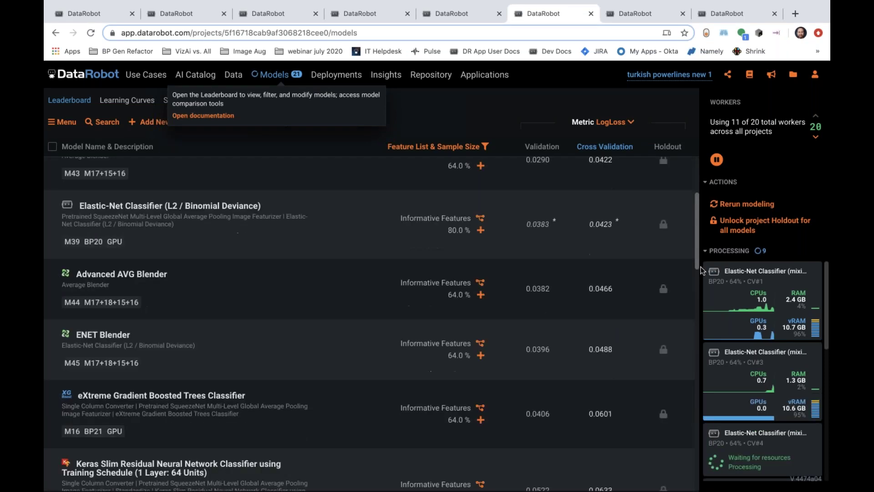
pyautogui.scroll(-5, 700, 294)
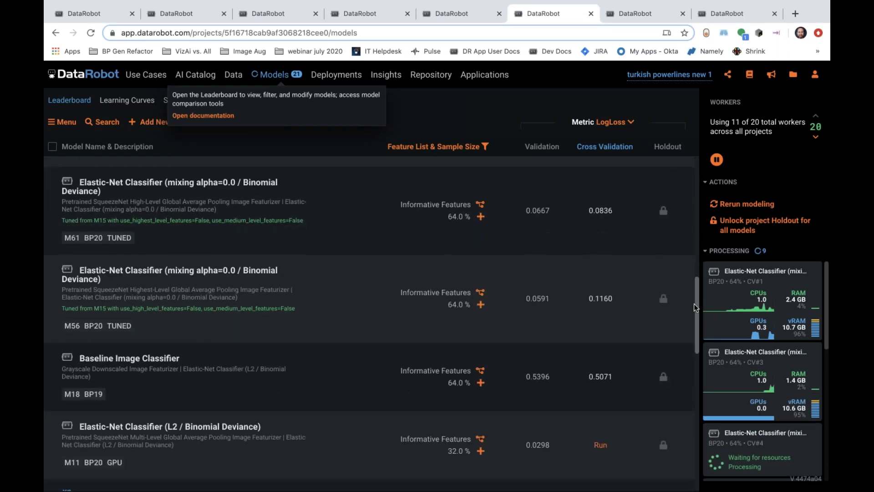
pyautogui.scroll(1, 494, 274)
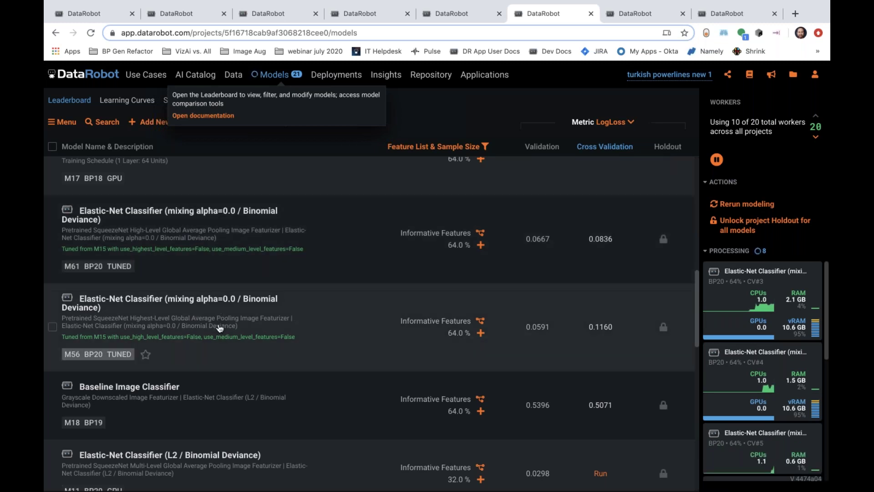
pyautogui.moveTo(696, 294); pyautogui.dragTo(689, 187)
pyautogui.scroll(3, 689, 192)
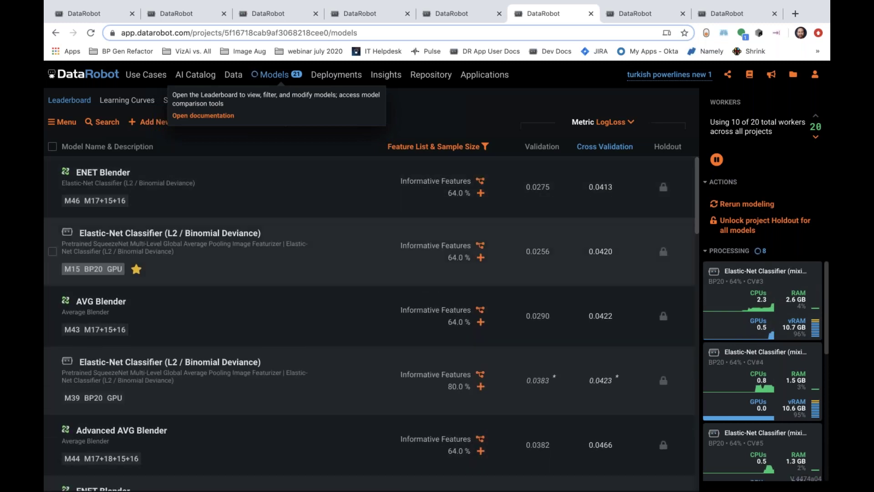
pyautogui.scroll(-4, 827, 355)
pyautogui.scroll(3, 827, 355)
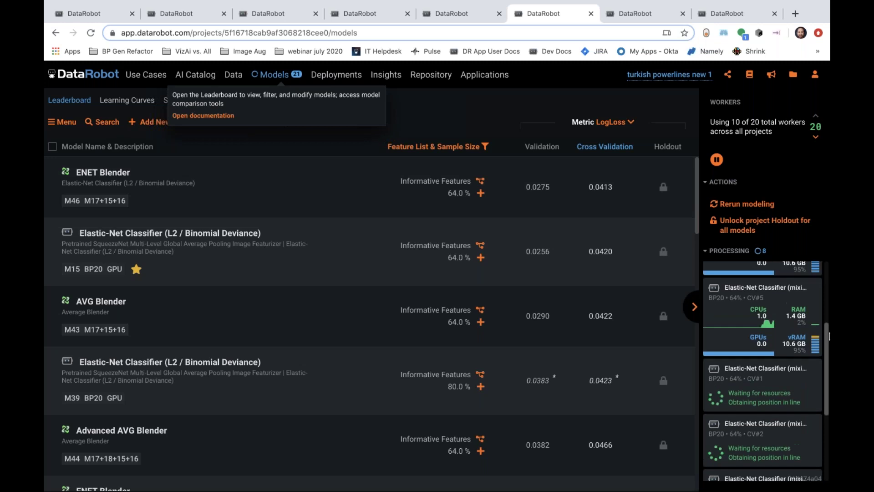
# - Open the leaderboard of the turkish powerlines part 2 project and compare the scores of its models tuned from M15
pyautogui.click(627, 17)
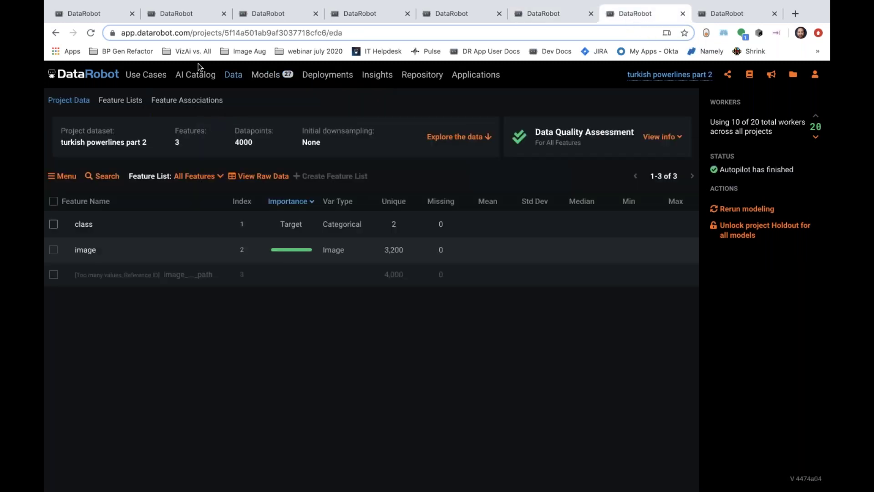
pyautogui.click(267, 75)
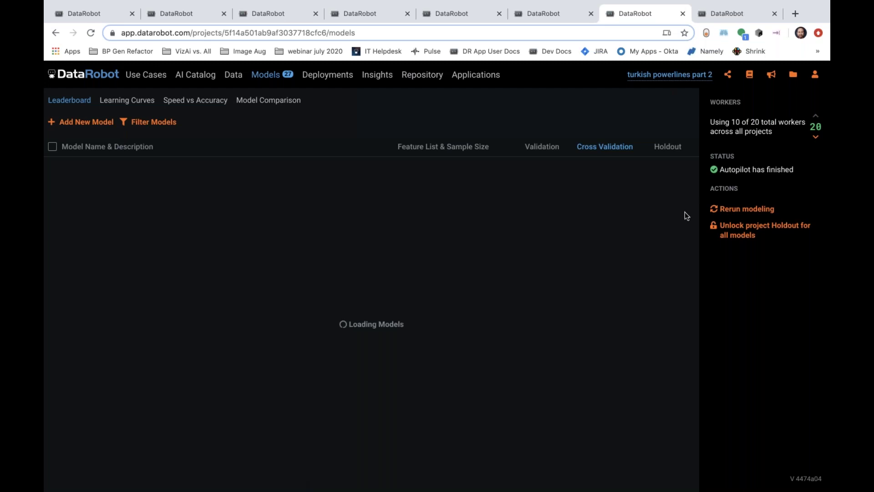
pyautogui.scroll(-3, 696, 190)
pyautogui.scroll(-10, 704, 237)
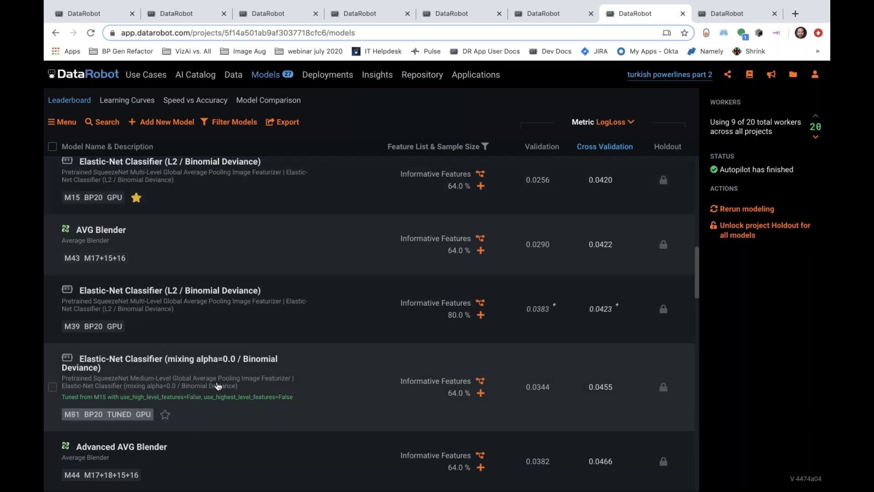
pyautogui.scroll(-6, 695, 278)
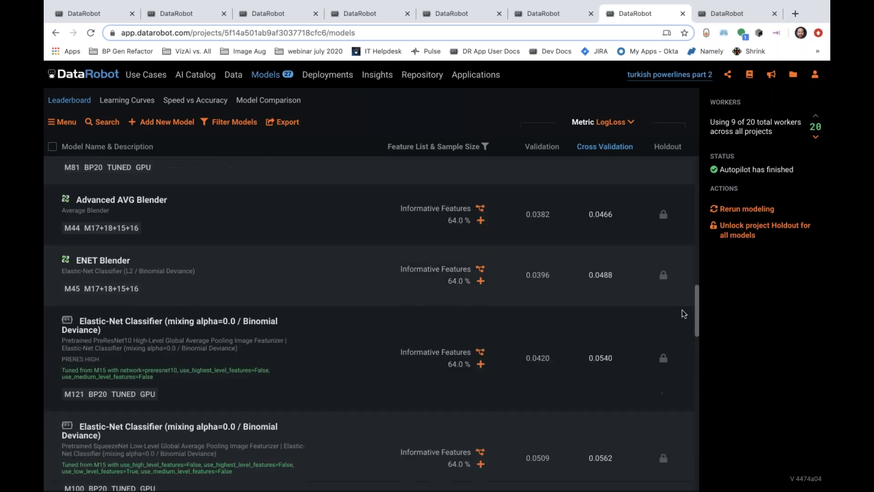
pyautogui.moveTo(697, 308); pyautogui.dragTo(709, 247)
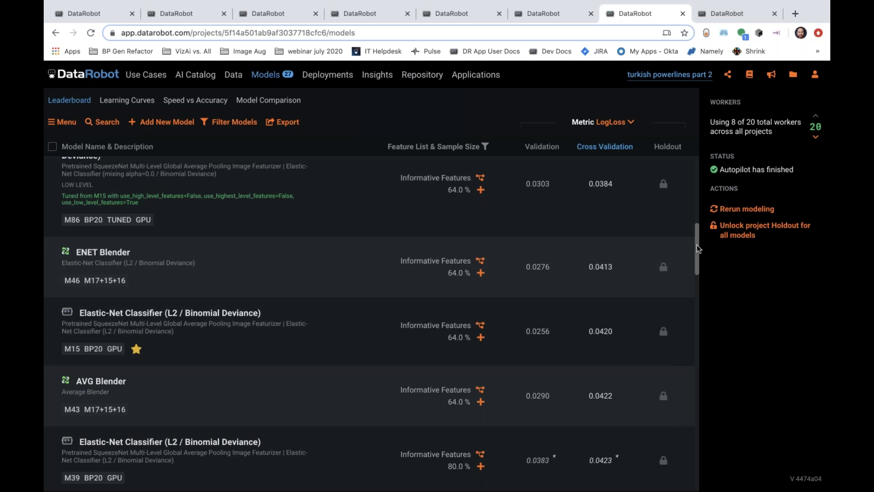
pyautogui.moveTo(695, 244); pyautogui.dragTo(696, 225)
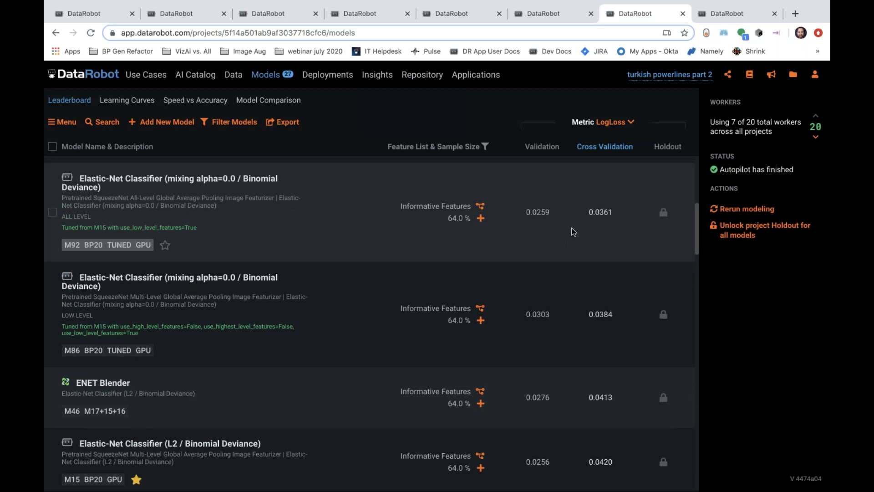
# - Open the Advanced Tuning settings of the ALL LEVEL Elastic-Net Classifier M92 and examine its network and feature-level parameters
pyautogui.moveTo(603, 217)
pyautogui.click(208, 199)
pyautogui.click(77, 261)
pyautogui.click(258, 277)
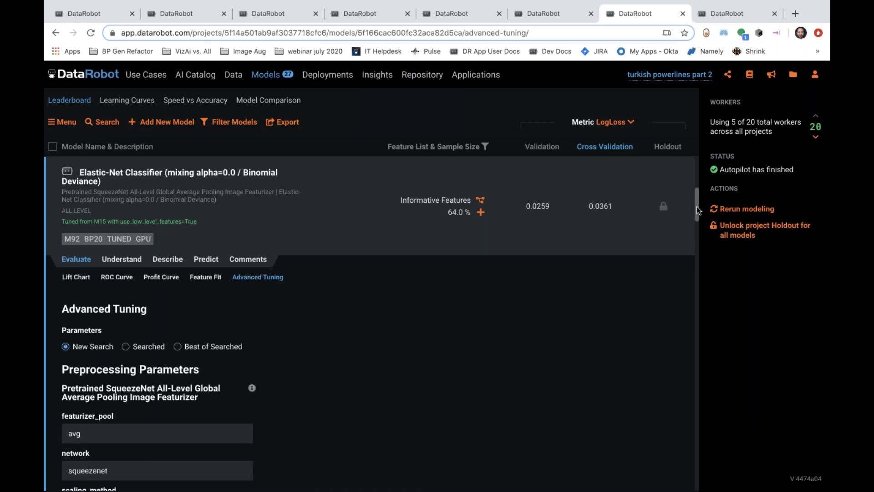
pyautogui.moveTo(697, 209); pyautogui.dragTo(700, 219)
pyautogui.scroll(-3, 700, 219)
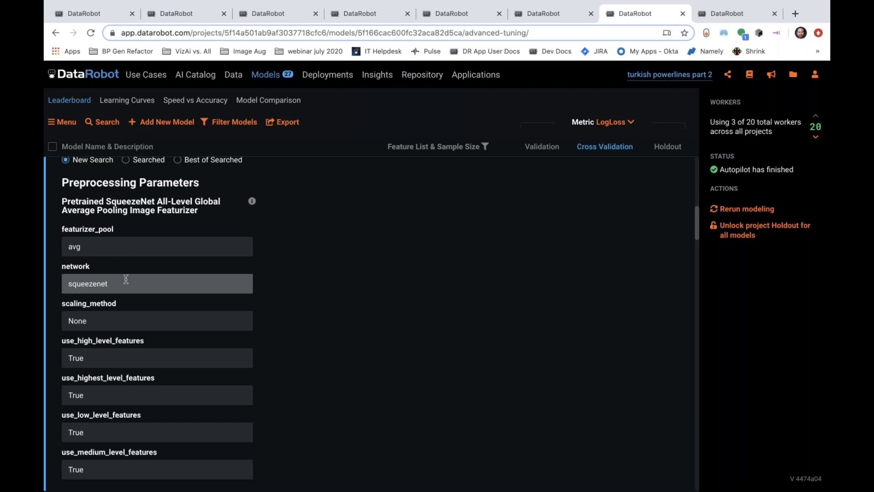
# - Examine the acceptable values for M92's network parameter and try out preresnet10 without applying it
pyautogui.click(125, 279)
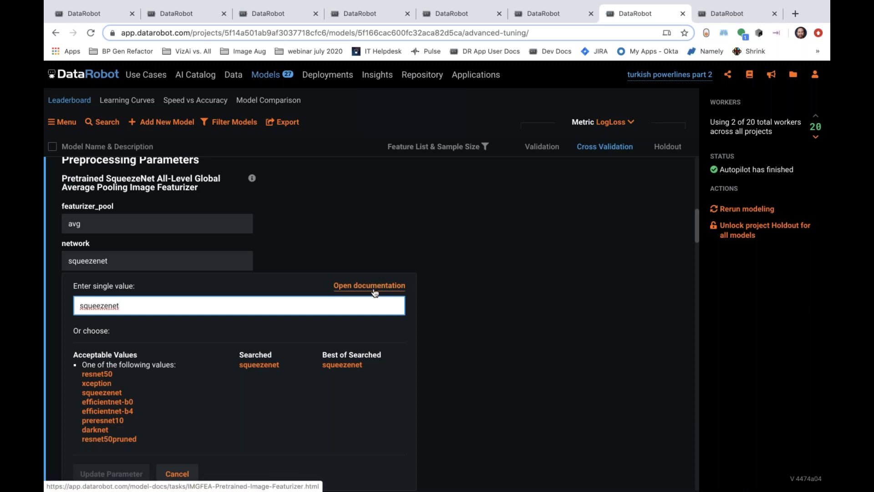
pyautogui.click(104, 420)
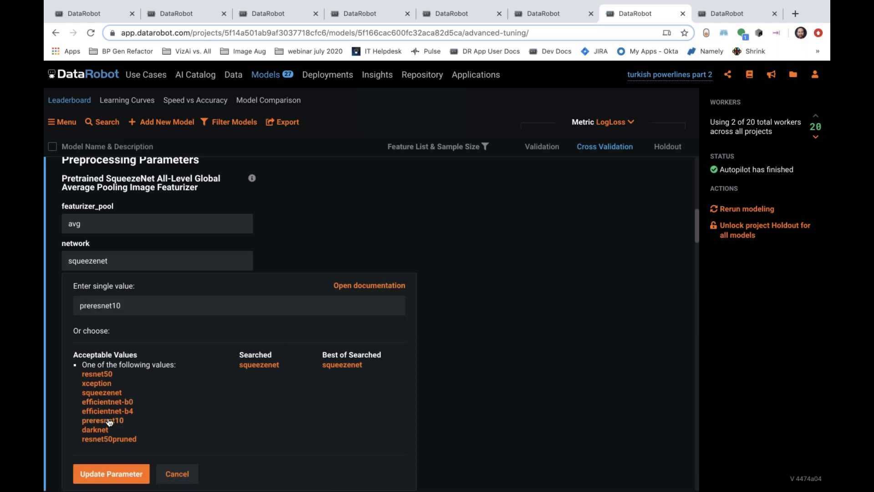
pyautogui.click(496, 274)
# - Compare the leaderboard's top PreResNet10 models tuned from M15 with the top models of the turkish powerlines new 1 project
pyautogui.scroll(5, 699, 235)
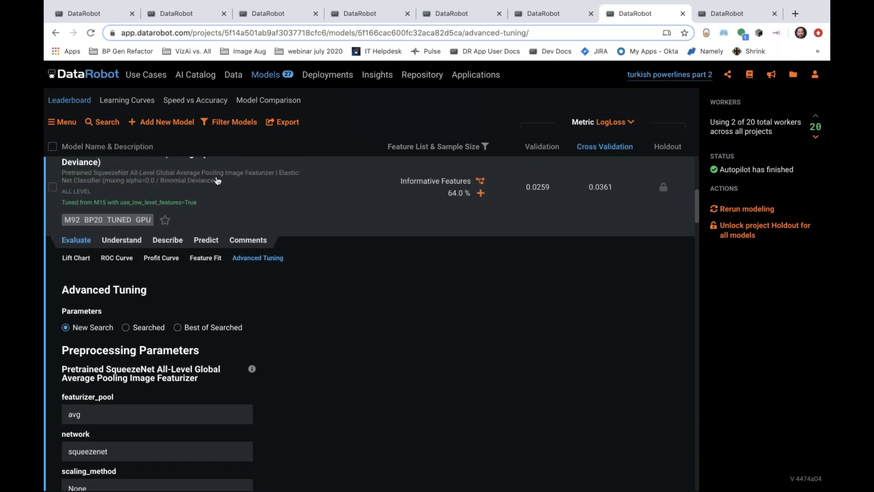
pyautogui.click(217, 181)
pyautogui.moveTo(698, 227); pyautogui.dragTo(713, 171)
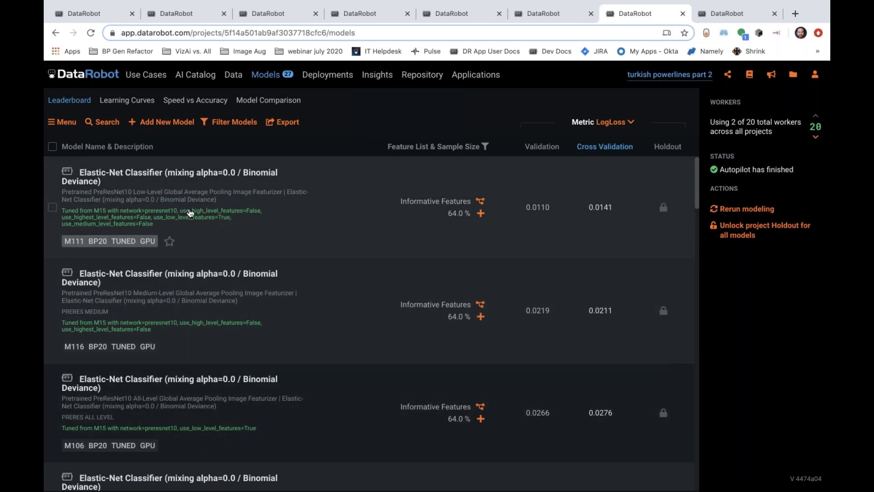
pyautogui.click(251, 213)
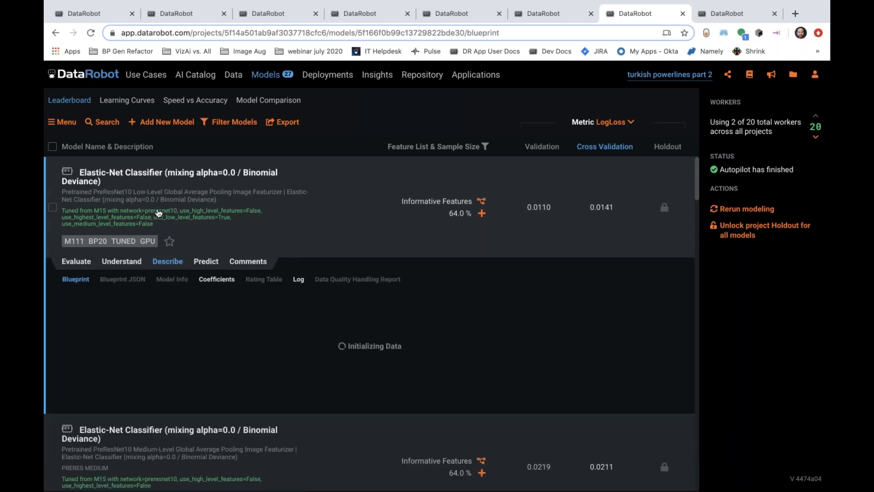
pyautogui.click(165, 208)
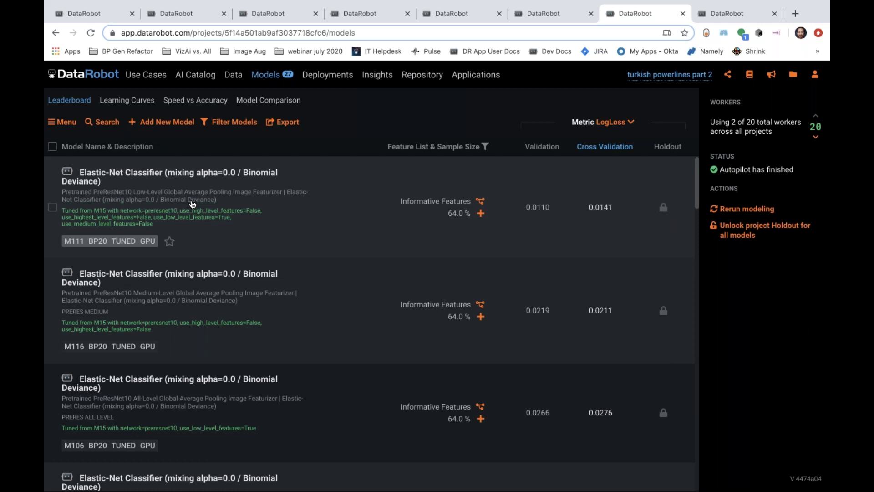
pyautogui.click(556, 15)
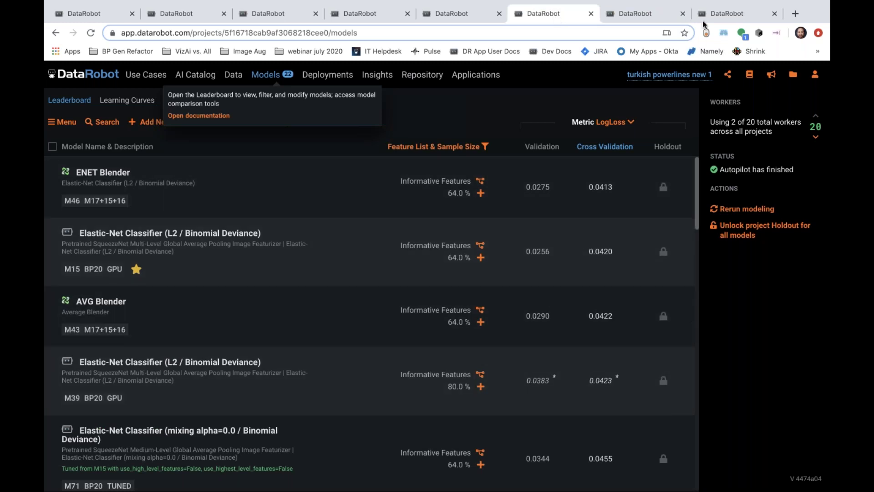
pyautogui.click(651, 14)
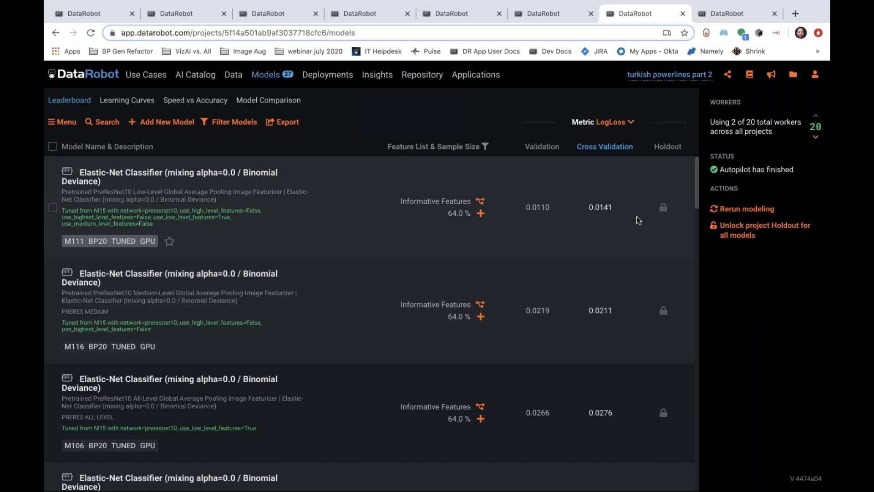
# - Open the Activation Maps of the PreResNet10 low-level model M111 and show the color overlay
pyautogui.click(251, 196)
pyautogui.click(122, 261)
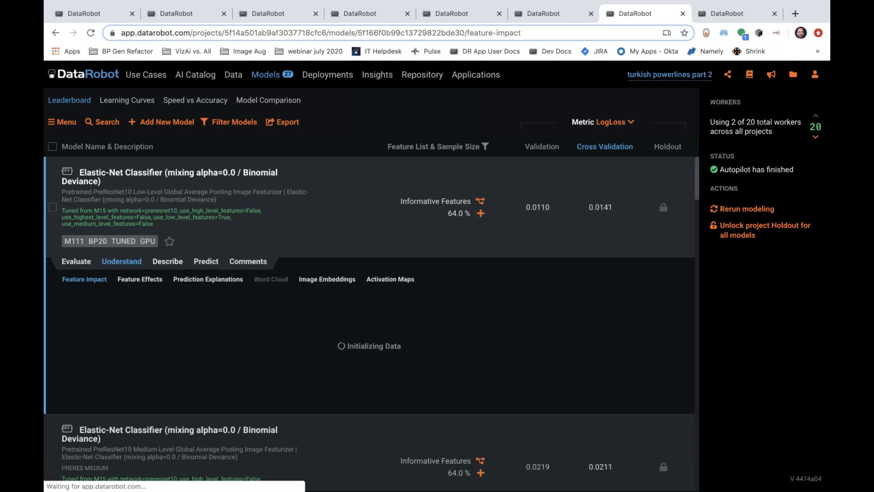
pyautogui.click(391, 279)
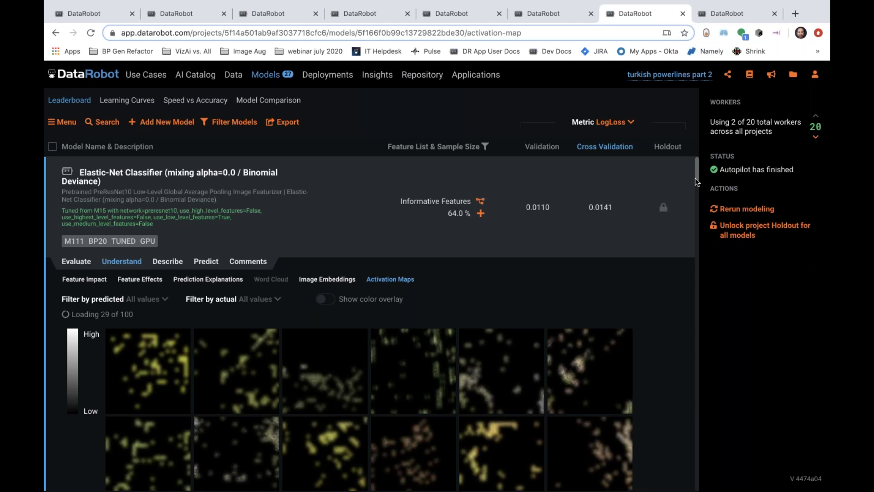
pyautogui.moveTo(696, 179); pyautogui.dragTo(698, 187)
pyautogui.scroll(-1, 699, 188)
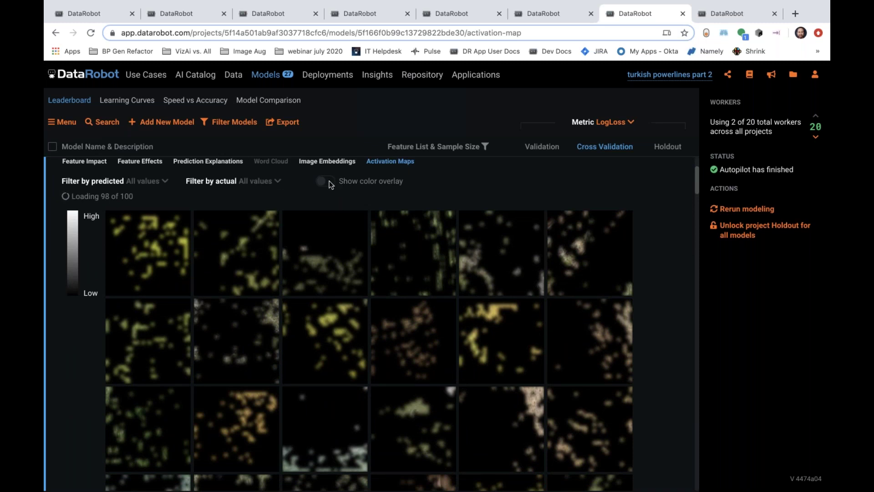
pyautogui.click(363, 191)
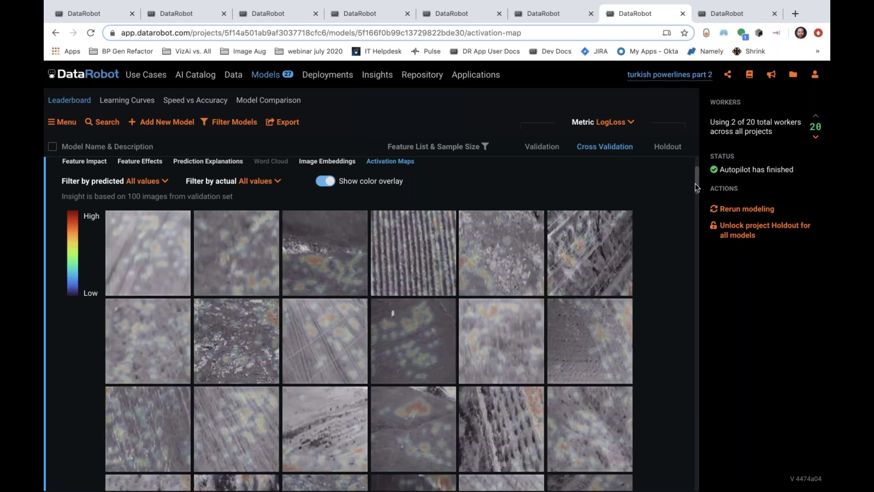
# - Examine M111's overlaid activation maps, checking the predicted and actual classes of individual powerline images
pyautogui.scroll(-3, 698, 190)
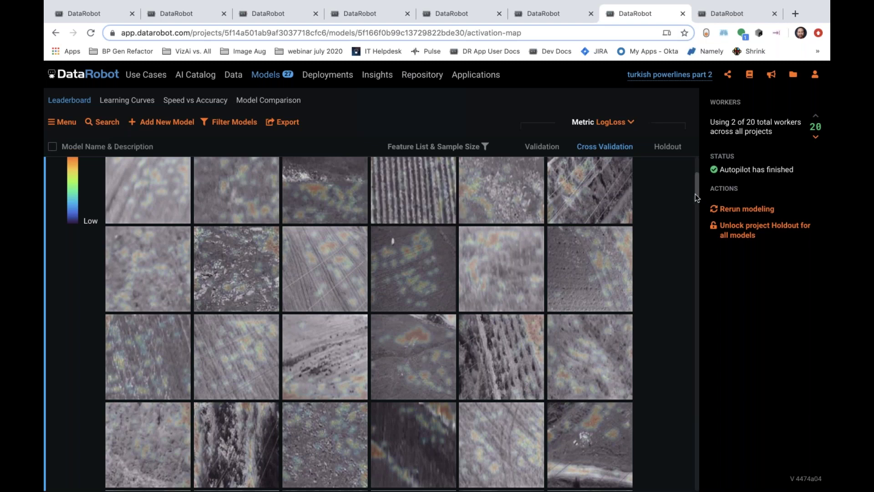
pyautogui.moveTo(696, 194); pyautogui.dragTo(696, 217)
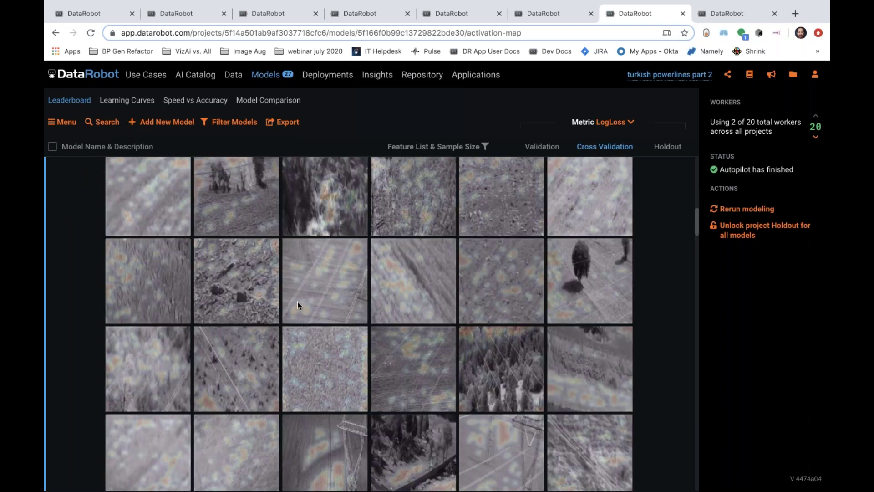
pyautogui.moveTo(349, 270)
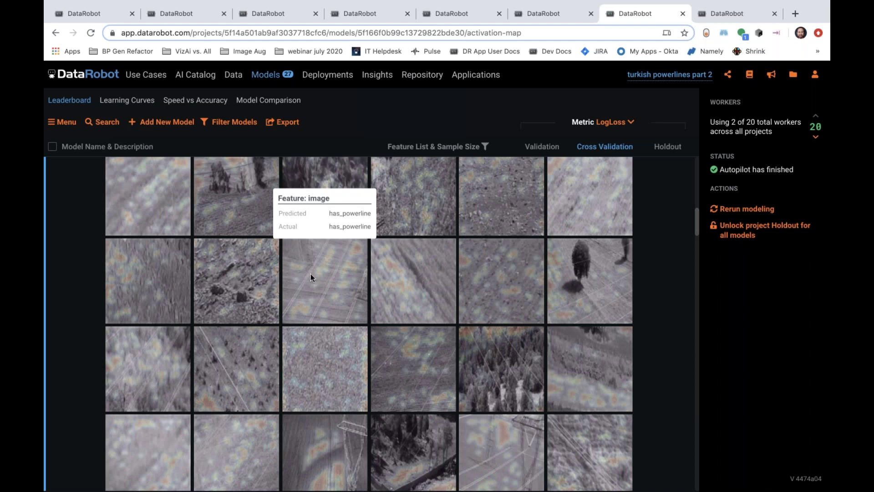
pyautogui.moveTo(133, 406)
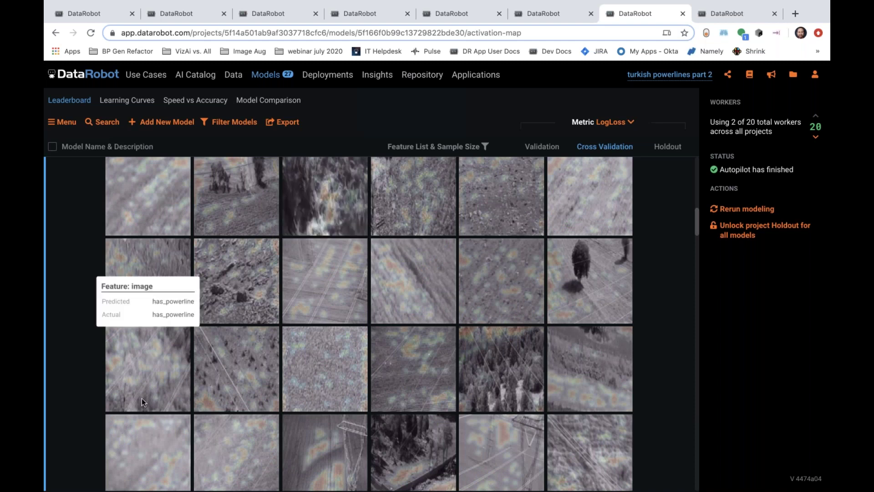
pyautogui.moveTo(318, 293)
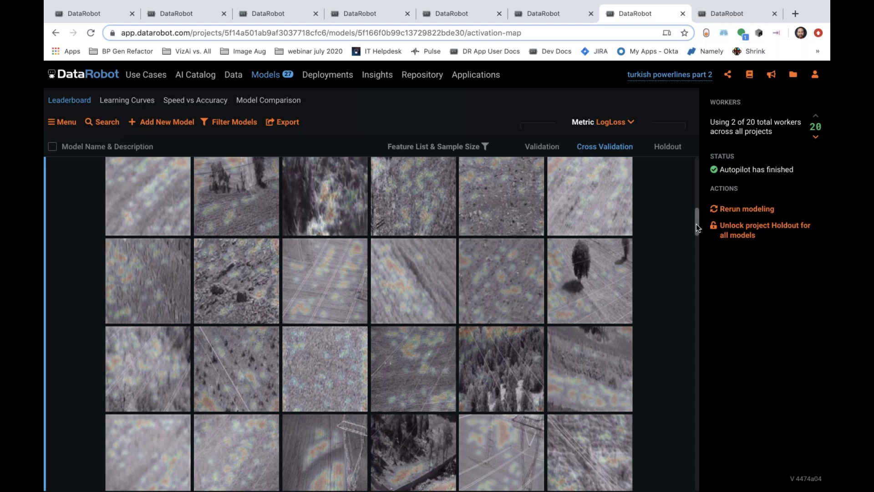
pyautogui.scroll(-1, 698, 225)
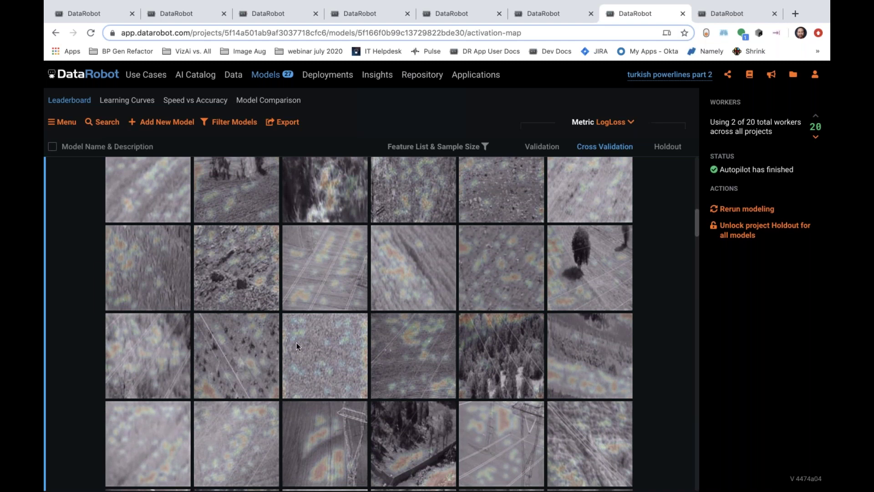
# - Filter the activation maps to the actual class no_powerline and examine the highlighted image regions
pyautogui.scroll(10, 699, 201)
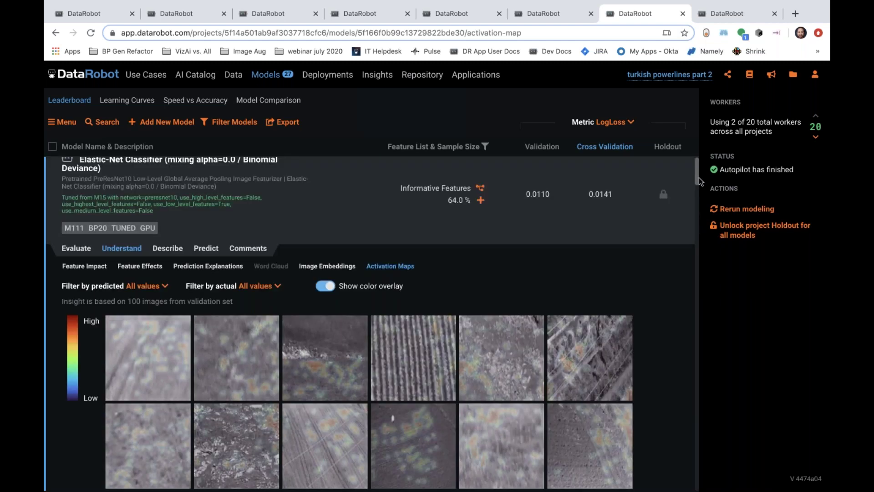
pyautogui.click(248, 299)
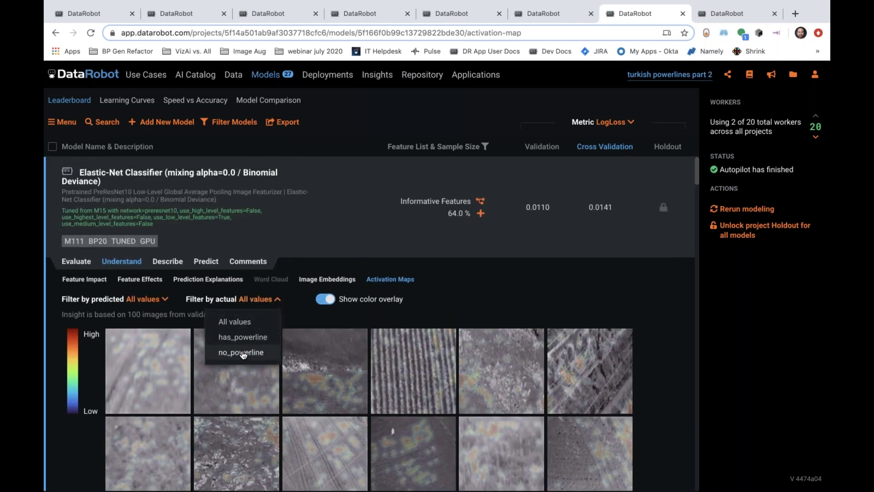
pyautogui.click(244, 353)
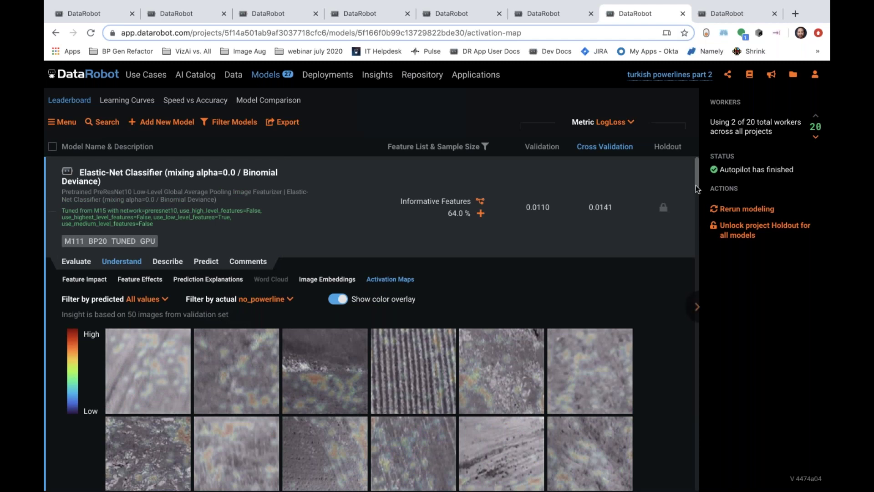
pyautogui.scroll(-5, 696, 195)
pyautogui.scroll(2, 696, 200)
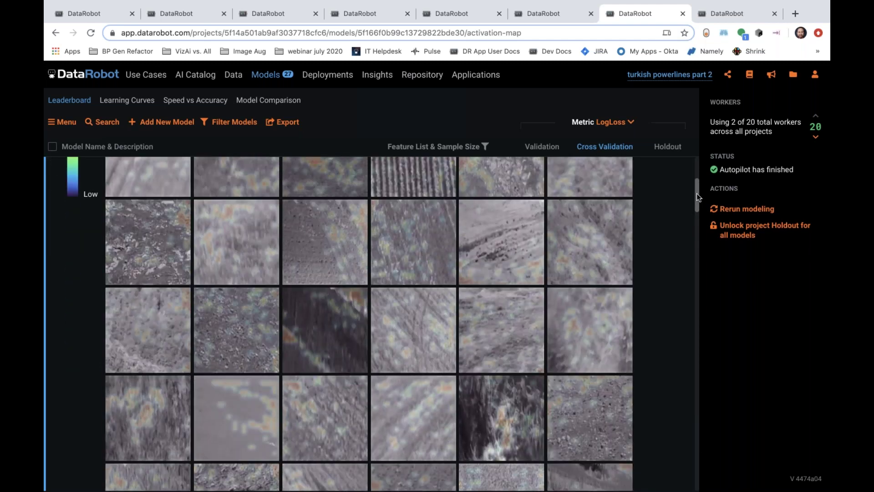
pyautogui.moveTo(423, 245)
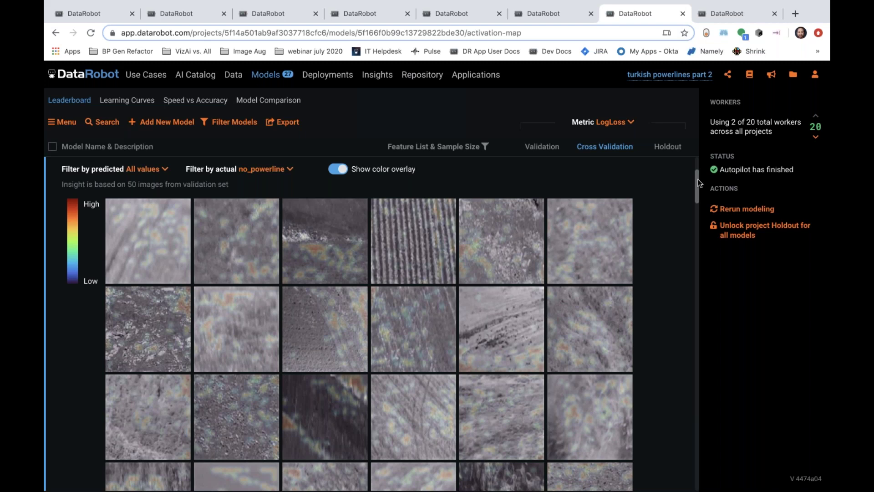
# - Filter the activation maps to the actual class has_powerline and examine the images
pyautogui.click(290, 169)
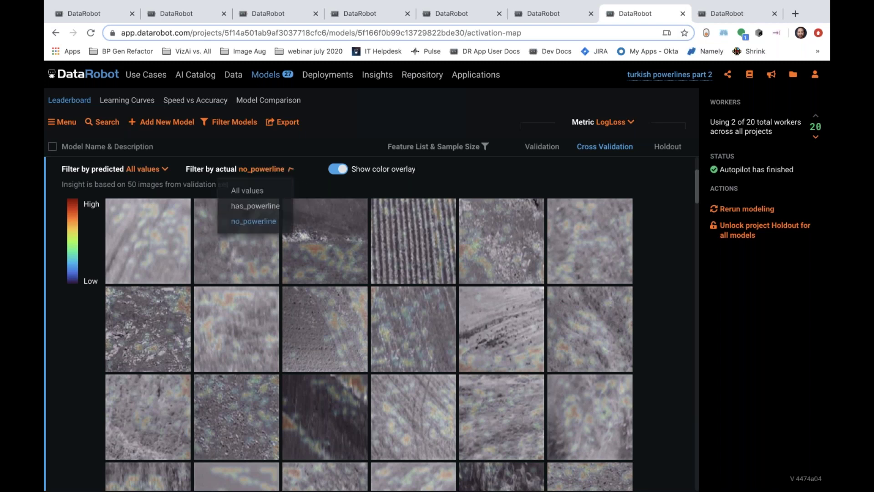
pyautogui.click(258, 207)
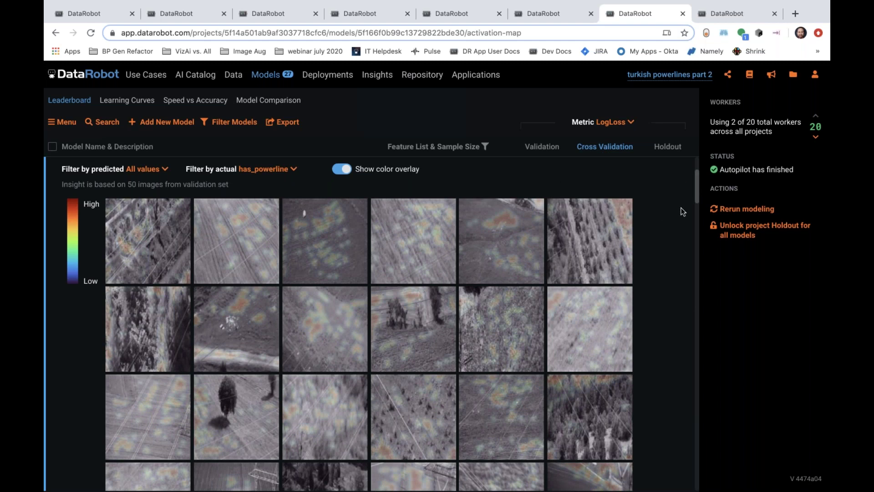
pyautogui.moveTo(691, 305); pyautogui.dragTo(696, 193)
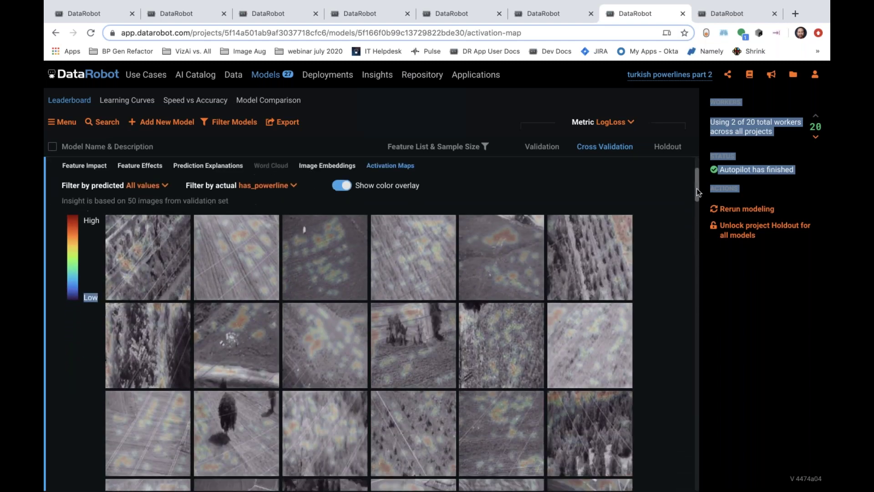
# - Compute the image embeddings for M111 and return to its activation maps
pyautogui.click(321, 166)
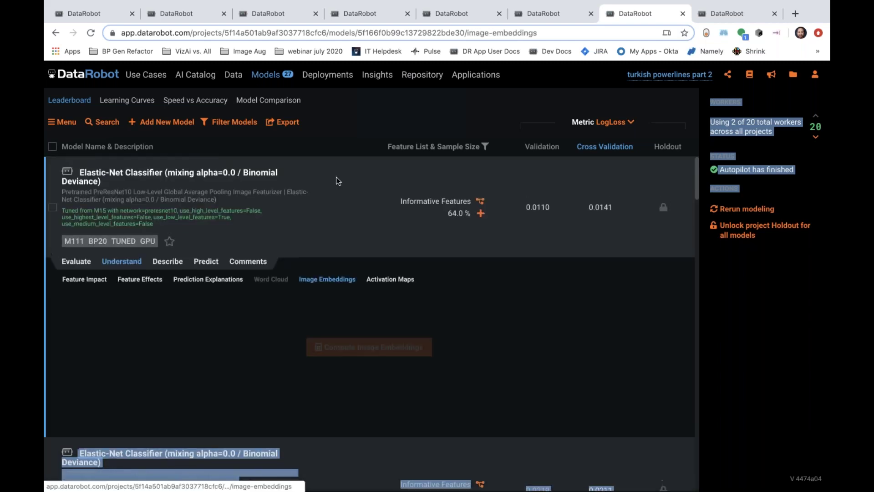
pyautogui.click(391, 283)
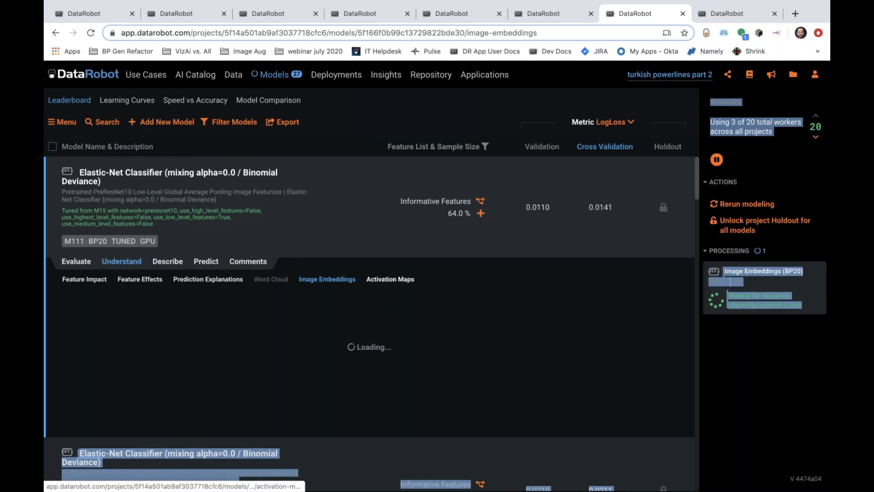
pyautogui.scroll(-2, 695, 171)
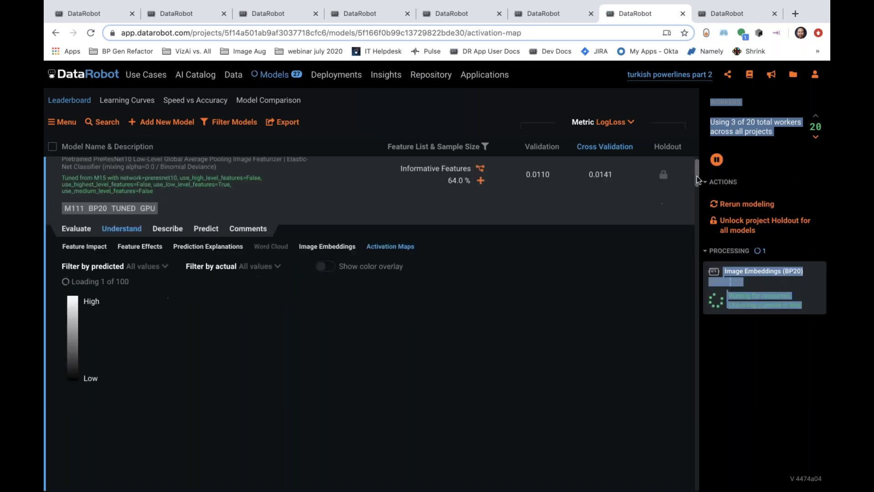
pyautogui.scroll(-1, 693, 179)
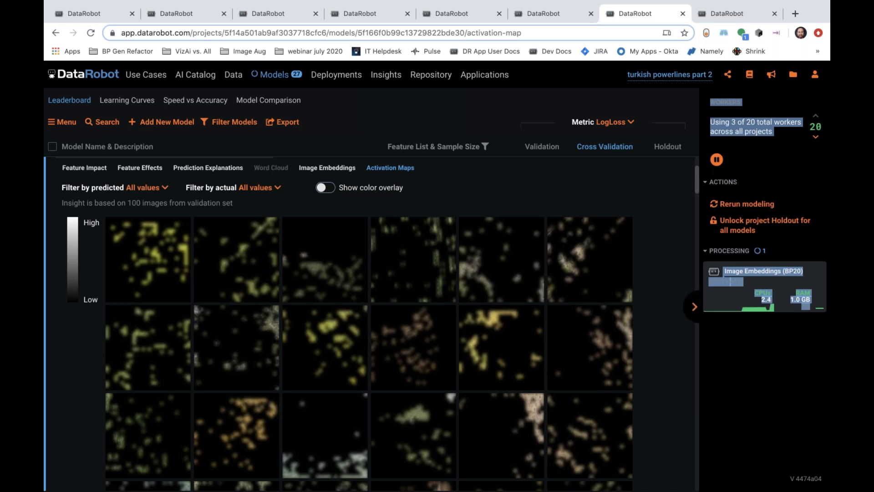
# - View M111's blueprint and review its Model Info overview, including file size, prediction time and per-partition resource usage
pyautogui.scroll(3, 699, 180)
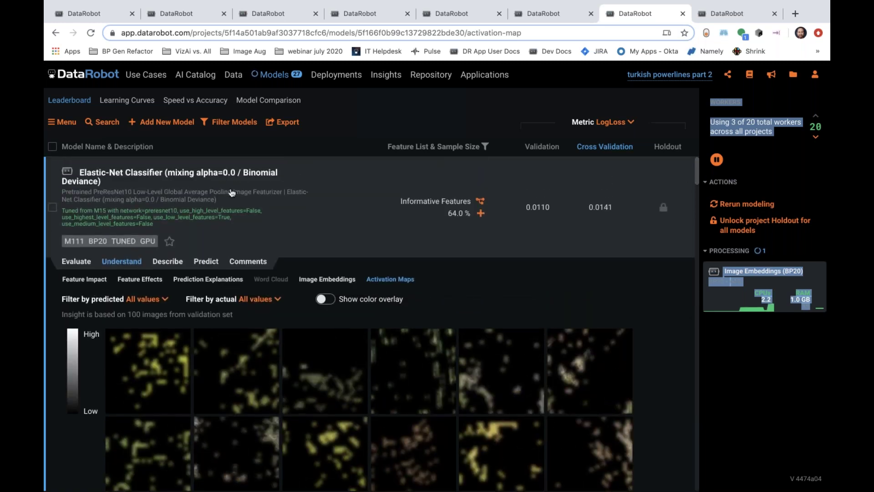
pyautogui.press('super+bracketleft')
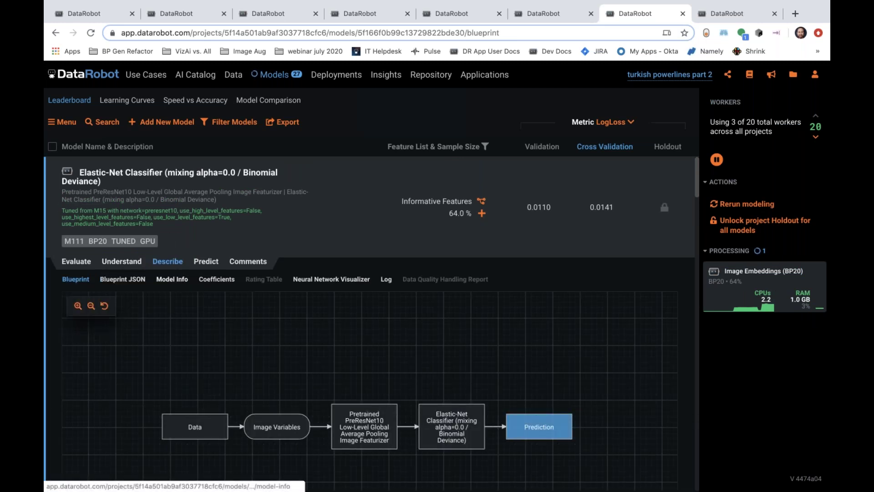
pyautogui.click(172, 279)
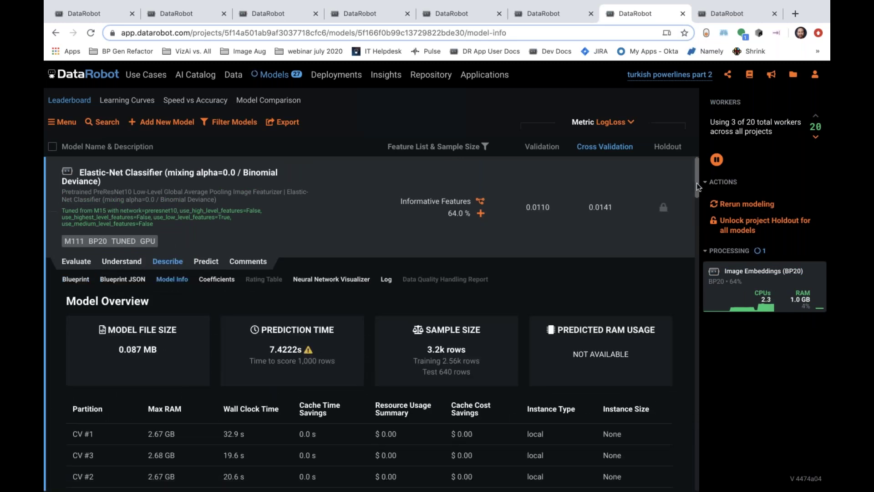
pyautogui.scroll(-1, 694, 186)
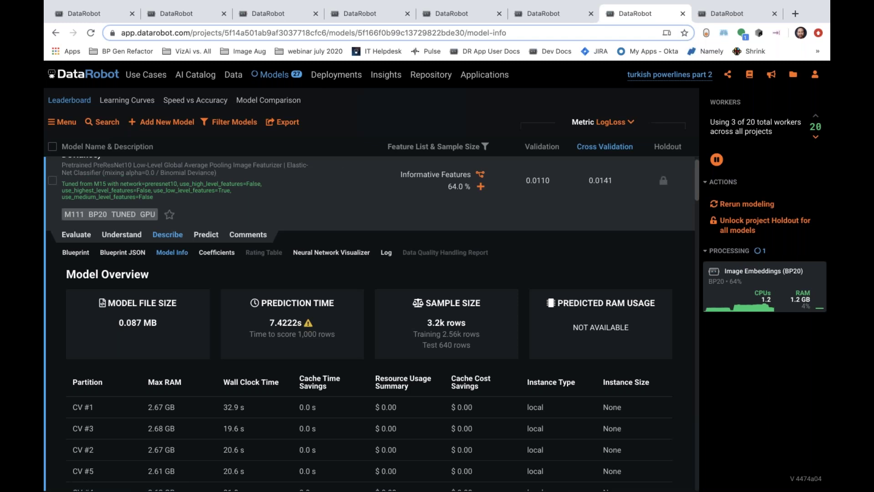
pyautogui.scroll(1, 696, 171)
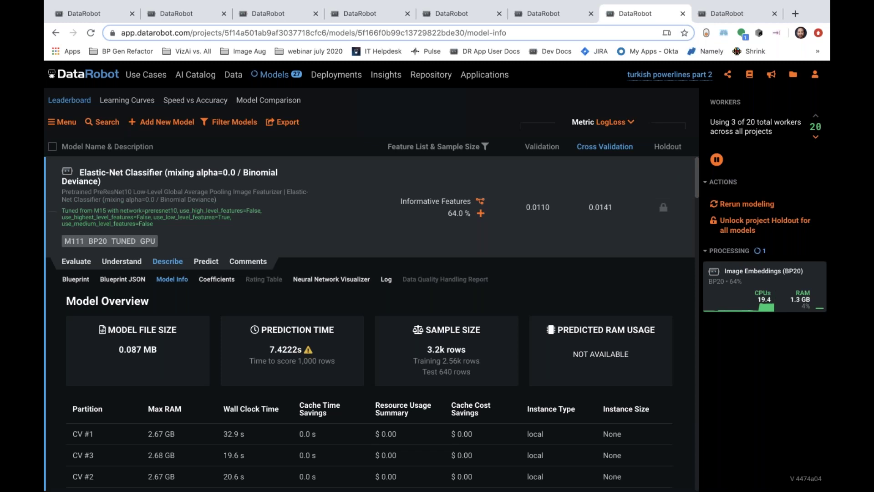
# - View M111's Make Predictions options and open its Deploy page
pyautogui.click(206, 261)
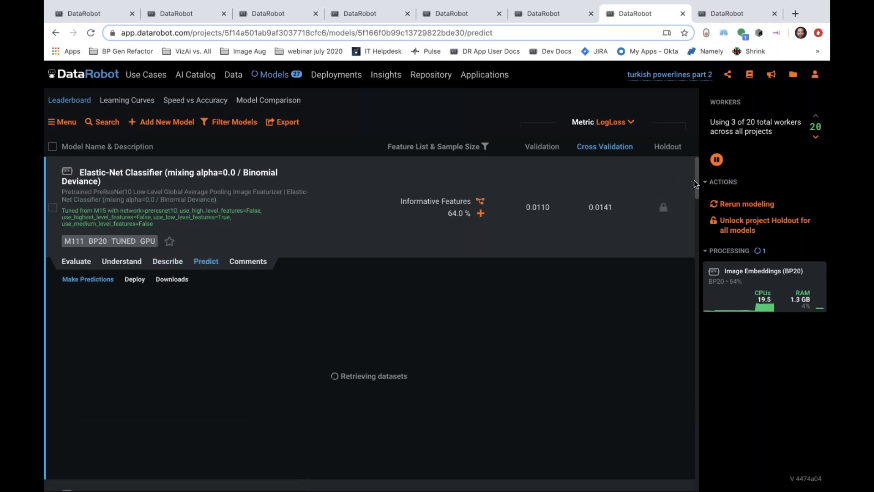
pyautogui.moveTo(696, 179); pyautogui.dragTo(696, 187)
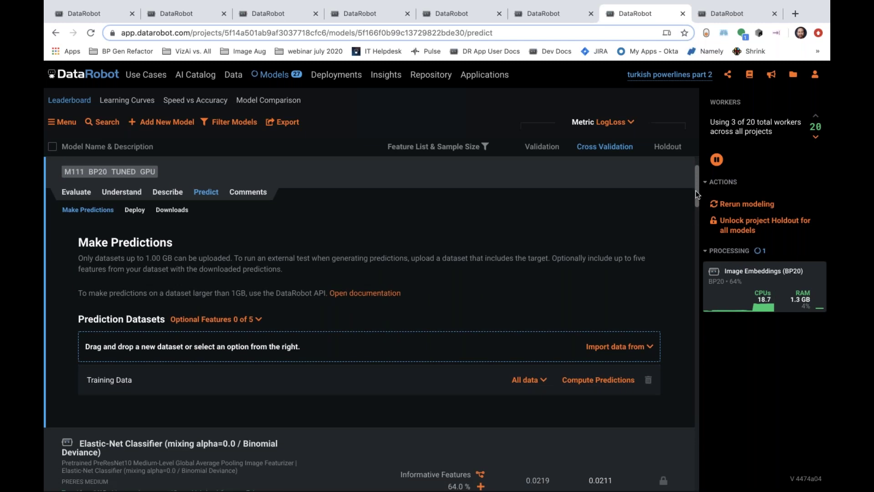
pyautogui.click(141, 213)
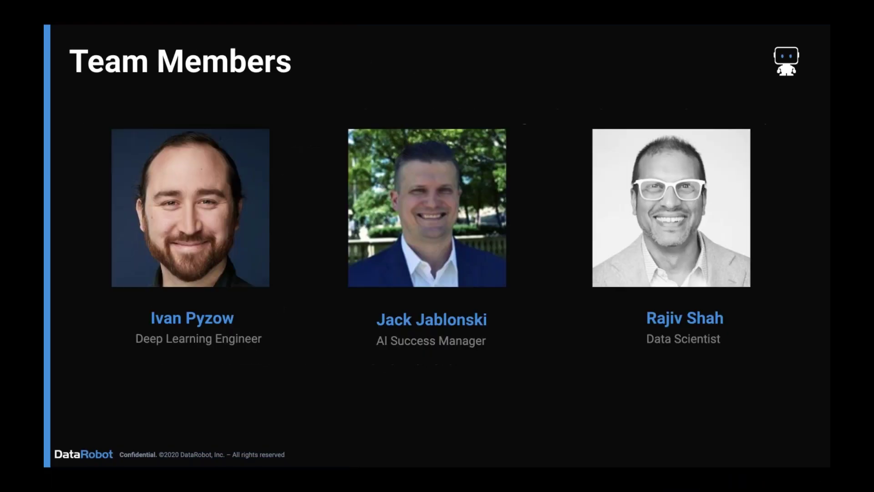
pyautogui.press('Right')
pyautogui.press('Right')
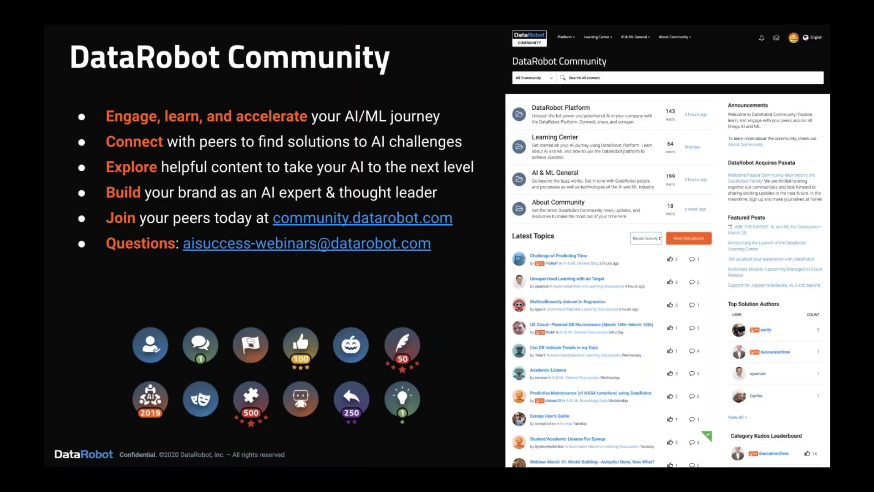